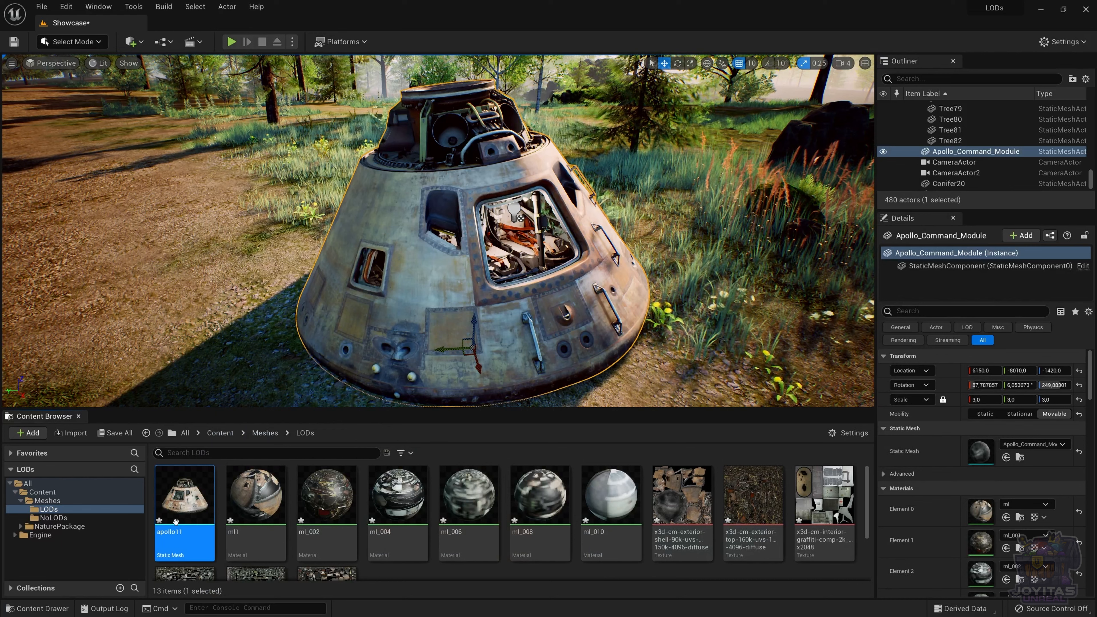
Place the apollo11 static mesh in the level beside the existing command module and scale it uniformly to 3.
drag(179, 505, 167, 359)
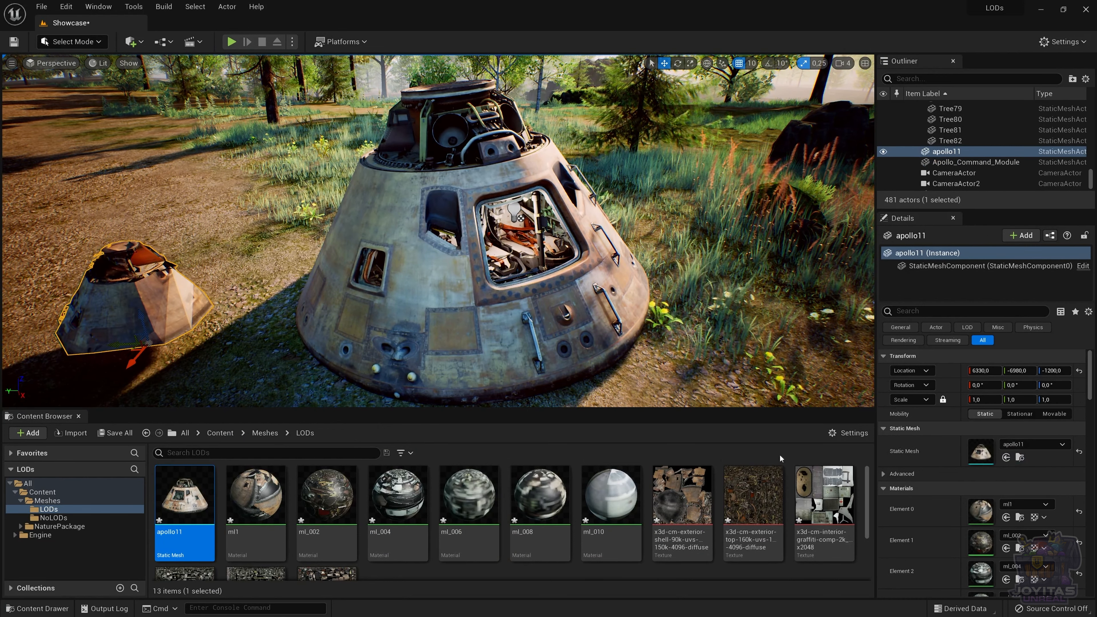
click(978, 399)
text(3)
key(Return)
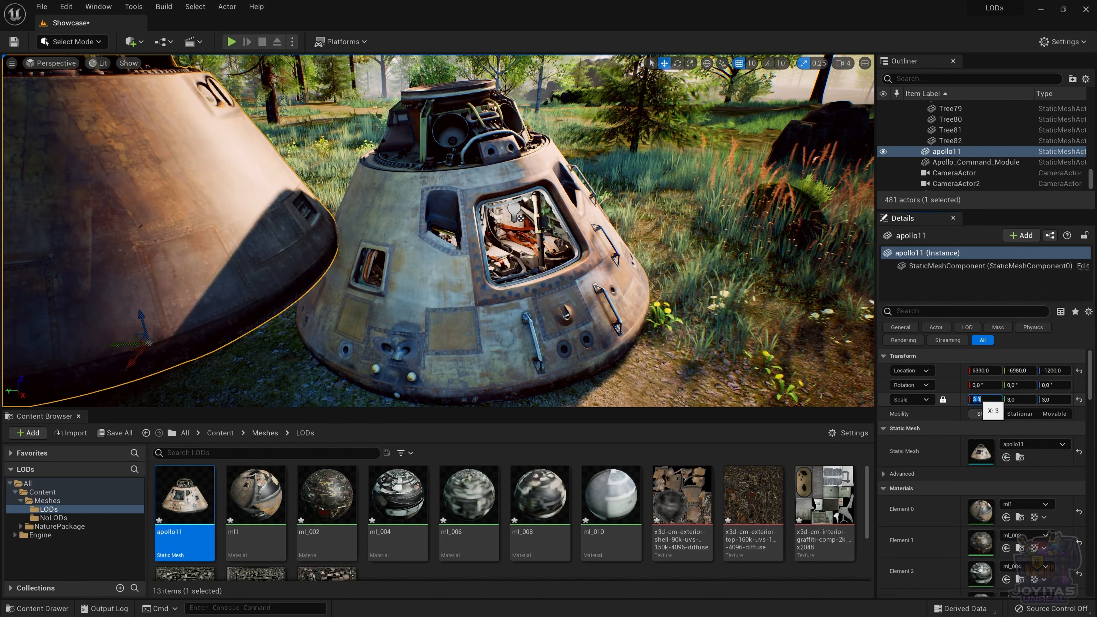
Move the apollo11 capsule onto the ground at about Y -6570, Z -1410 and rotate it to about -151° around Z.
mouse_move(382, 327)
right_down()
mouse_move(333, 302)
mouse_move(382, 327)
right_up()
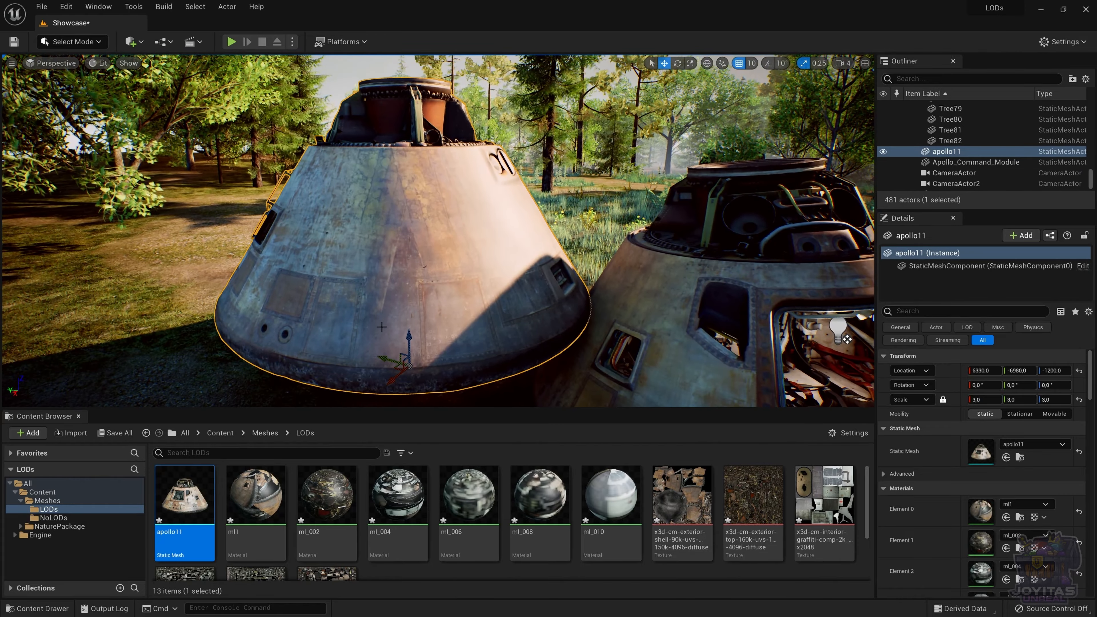
drag(408, 366, 251, 402)
key(e)
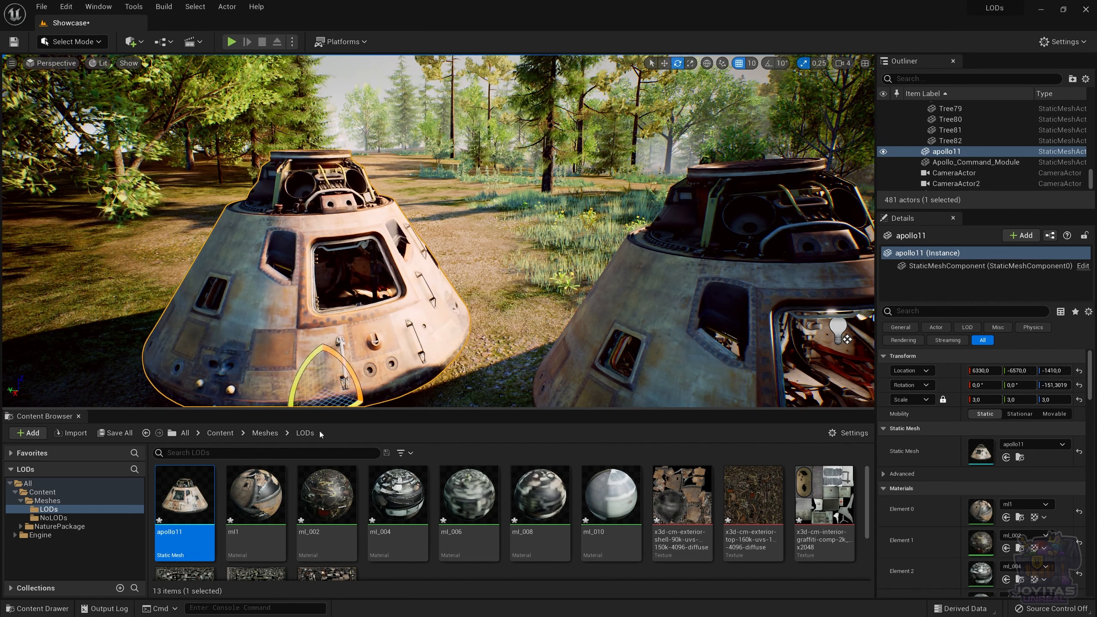
Check the temporary content drawer, then close the docked Content Browser to enlarge the viewport.
click(38, 609)
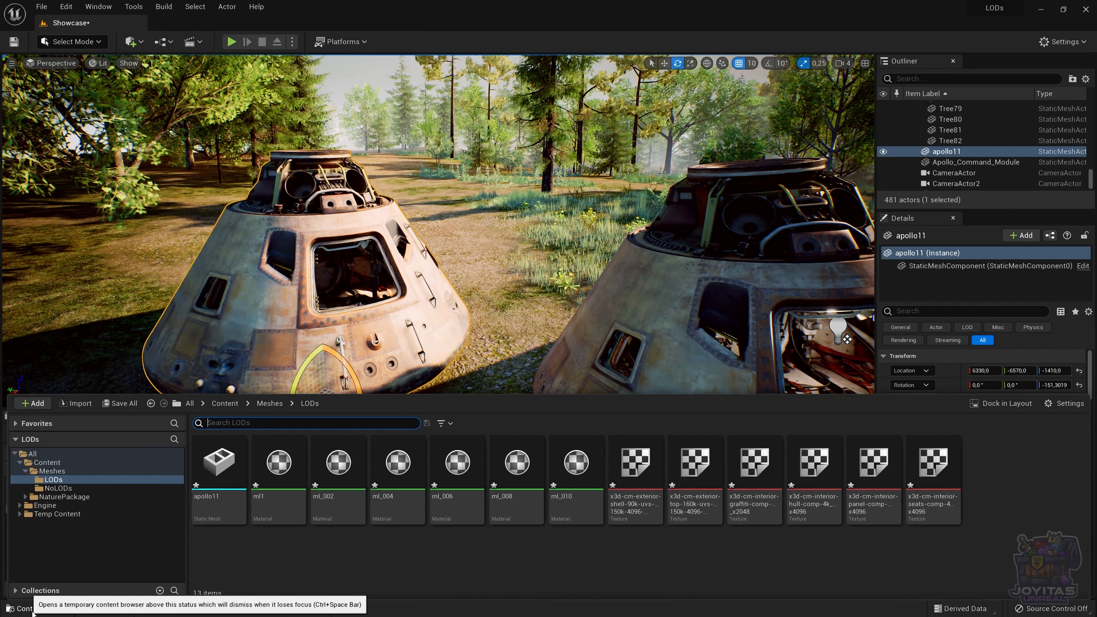
click(47, 608)
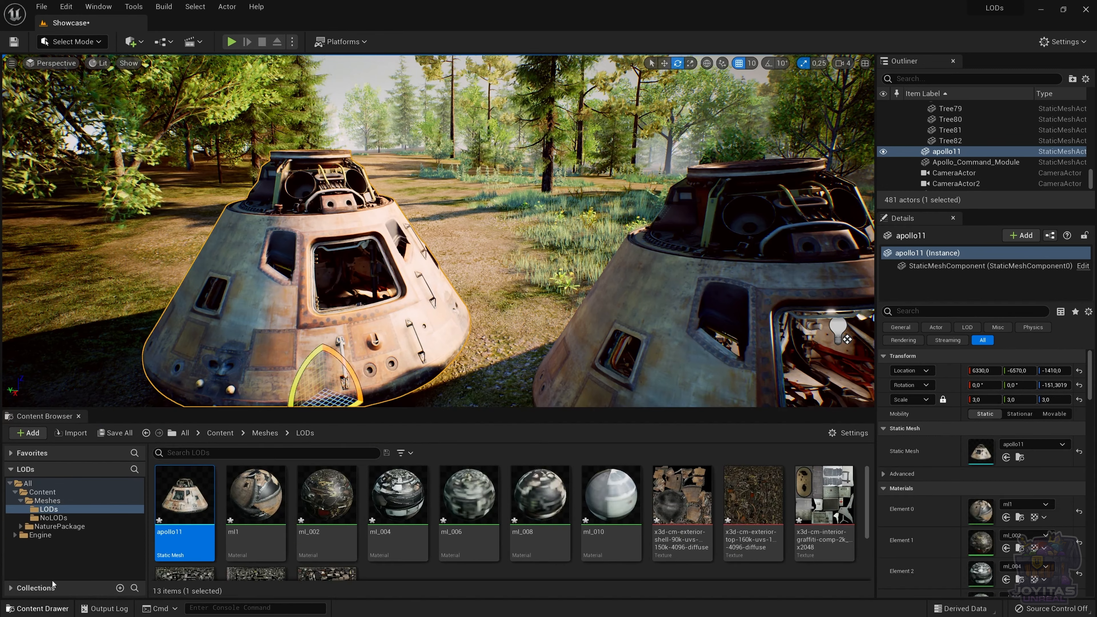
click(79, 416)
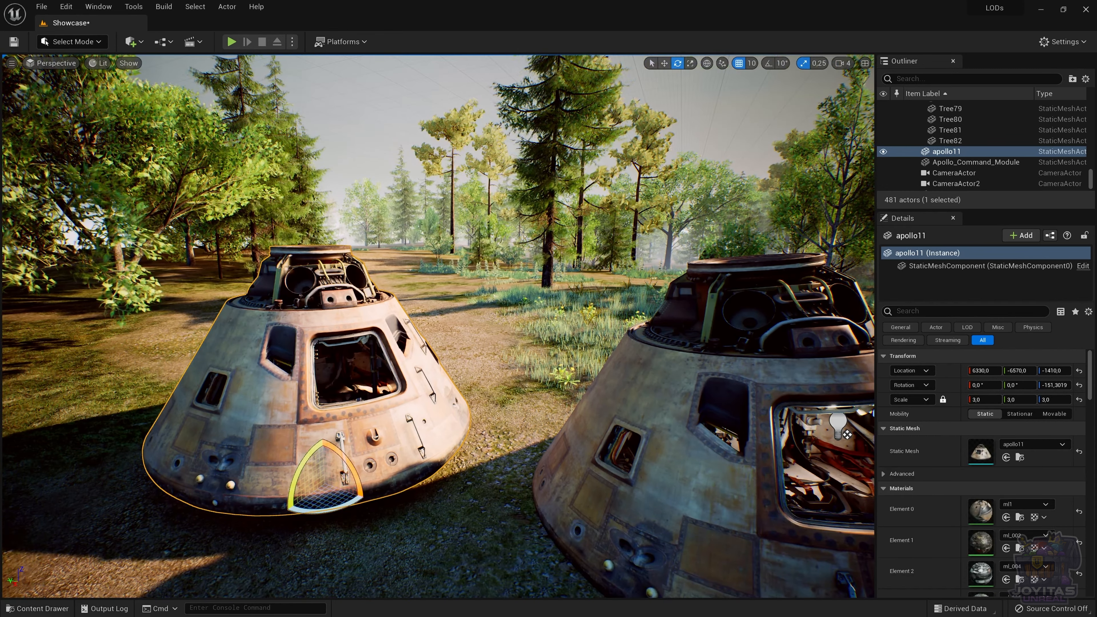
Filter the apollo11 instance's details by "lod" to bring up its LOD properties.
mouse_move(302, 349)
right_down()
mouse_move(294, 388)
mouse_move(269, 377)
mouse_move(285, 349)
right_up()
scroll(302, 349, up, 6)
scroll(302, 349, up, 4)
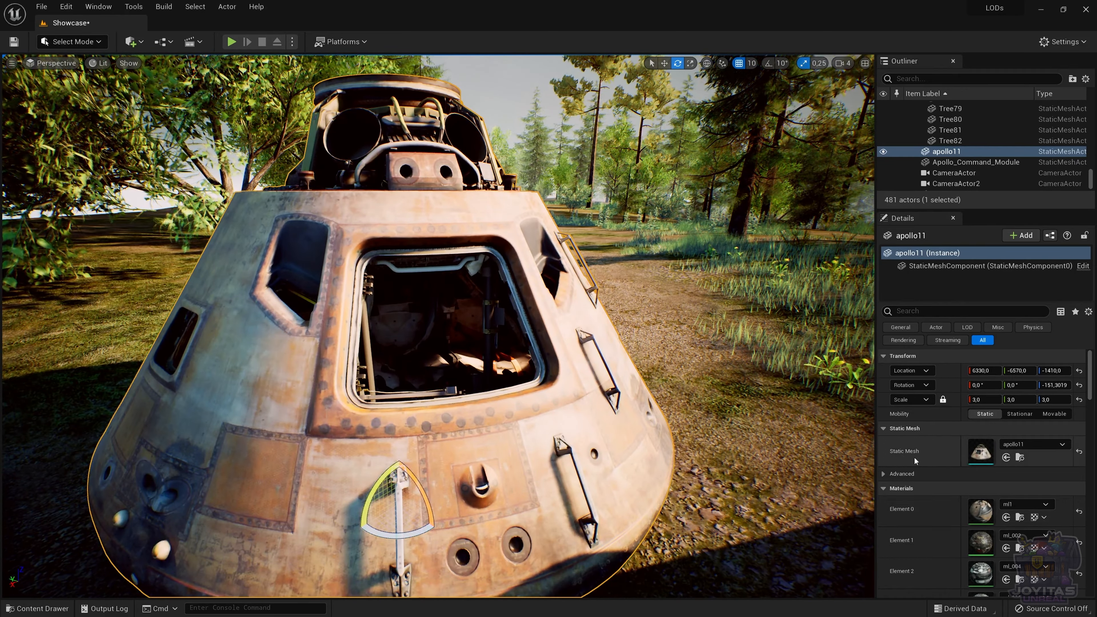
scroll(913, 456, down, 10)
scroll(933, 459, down, 2)
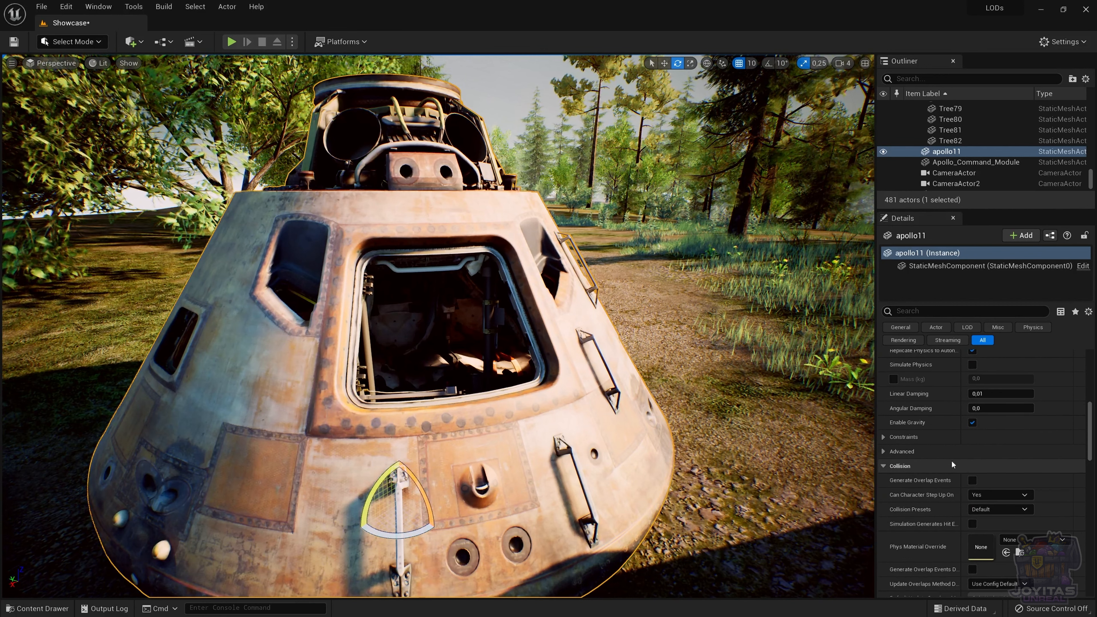
text(lod)
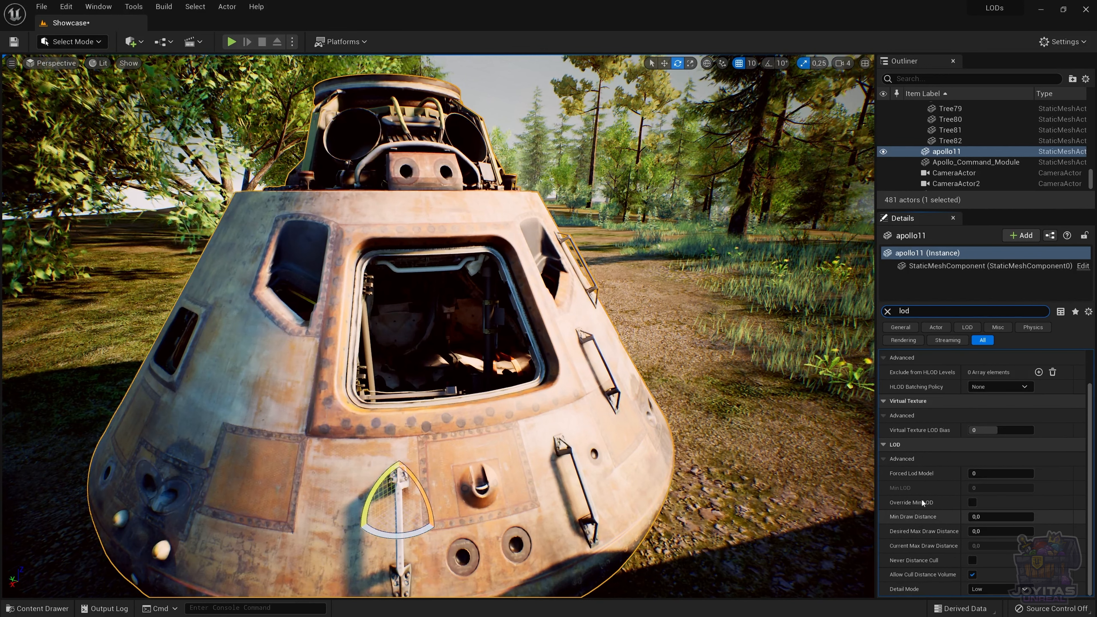
Preview the apollo11 capsule with Forced Lod Model 2, 3 and 4, and reset the value to 0.
click(985, 474)
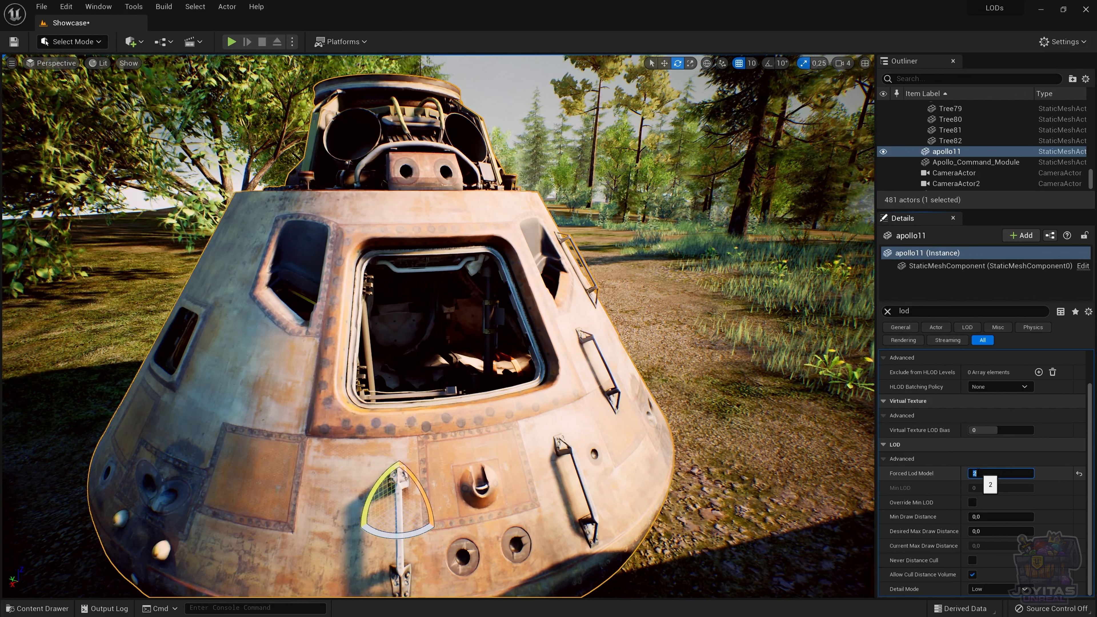
key(Return)
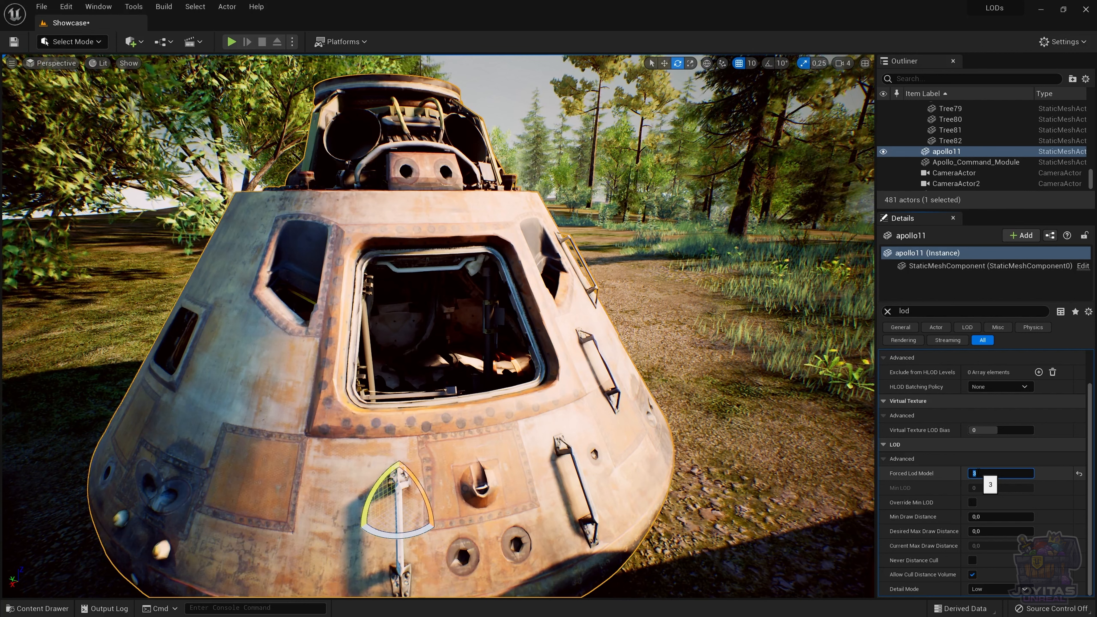
text(4)
key(Return)
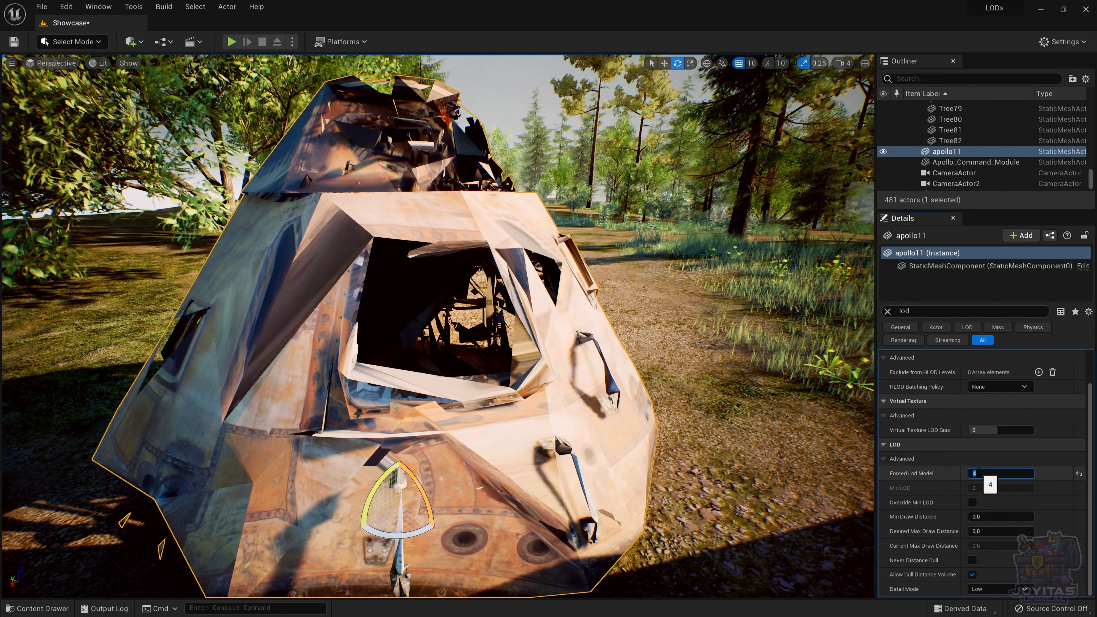
key(Return)
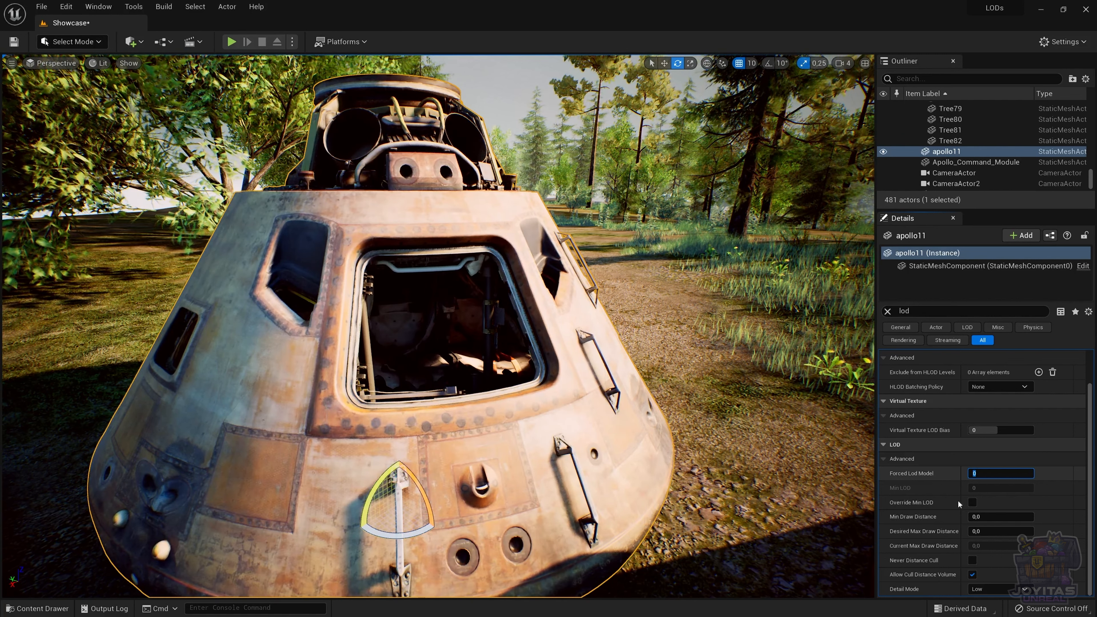
Examine how the apollo11 capsule's detail switches automatically as the camera distance changes.
scroll(572, 399, down, 3)
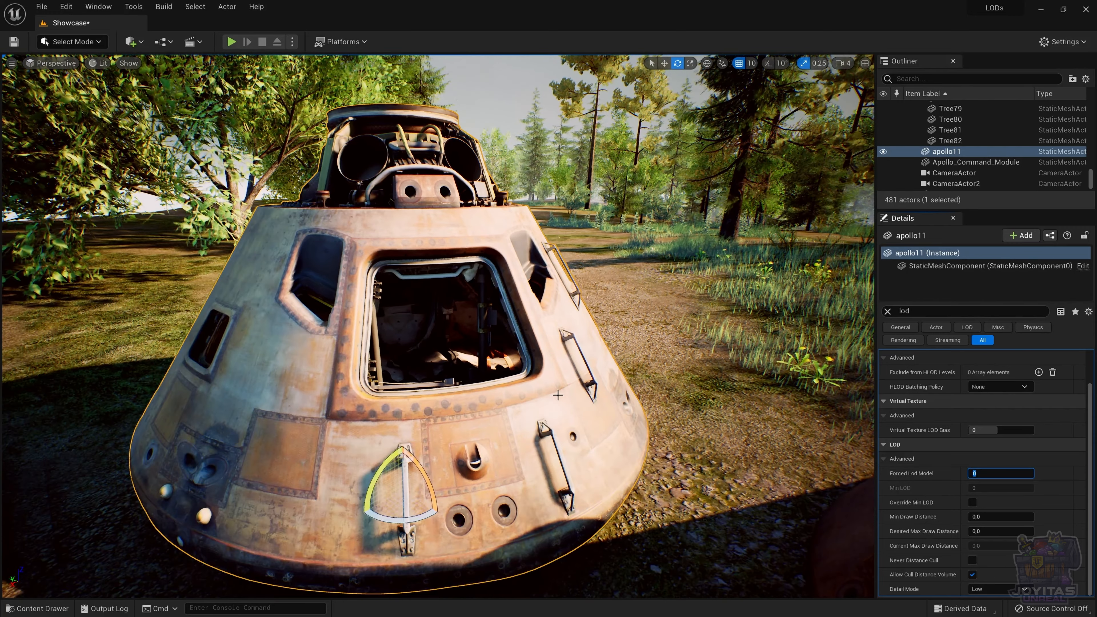
scroll(572, 399, down, 6)
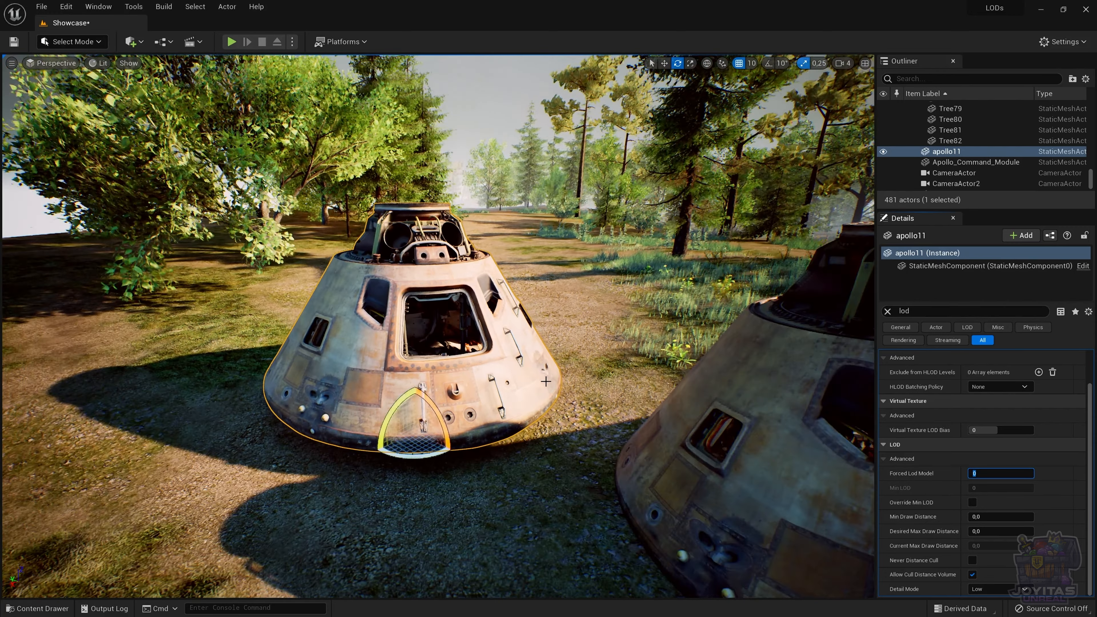
scroll(544, 381, down, 6)
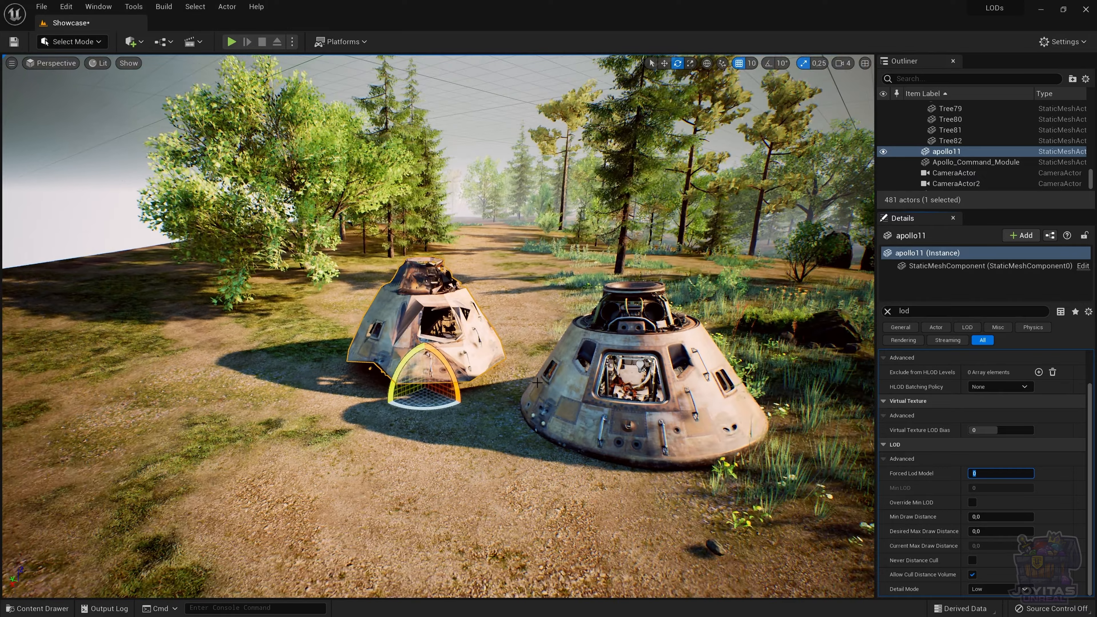
scroll(540, 390, up, 8)
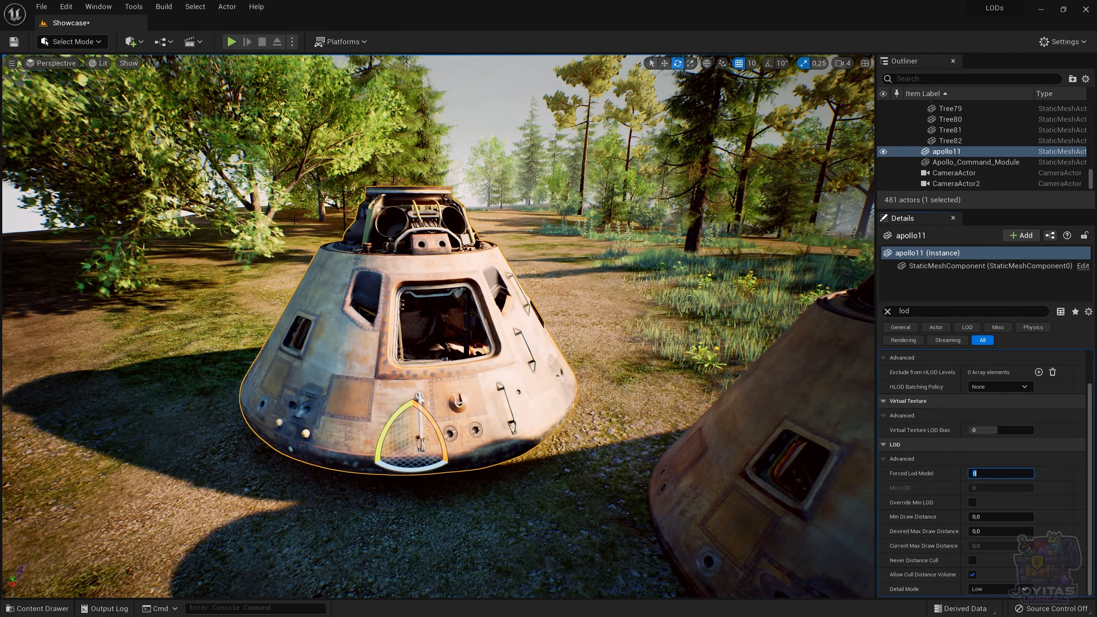
scroll(340, 233, up, 3)
scroll(341, 233, up, 2)
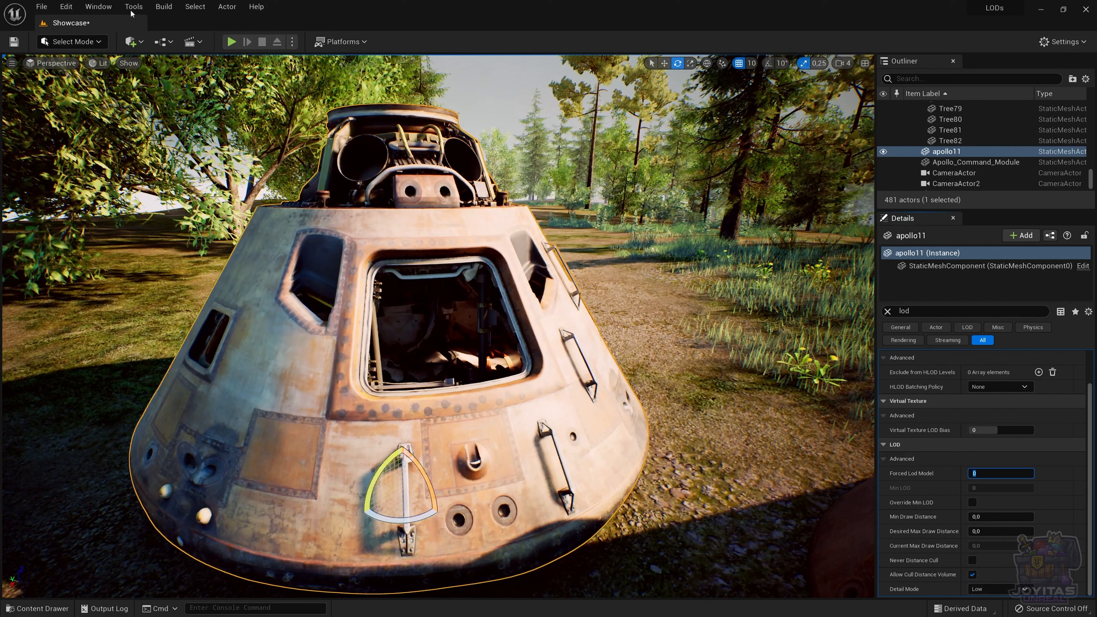
Switch the viewport to Mesh LOD Coloration and examine the apollo11 capsule's LOD levels from near and far.
click(103, 63)
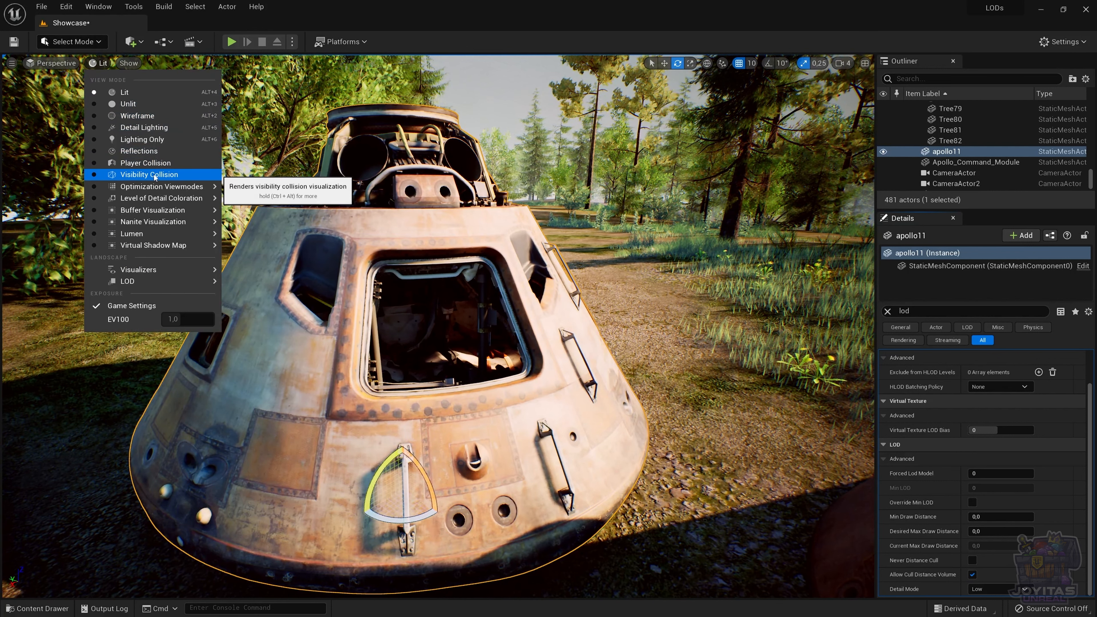
mouse_move(173, 201)
click(281, 213)
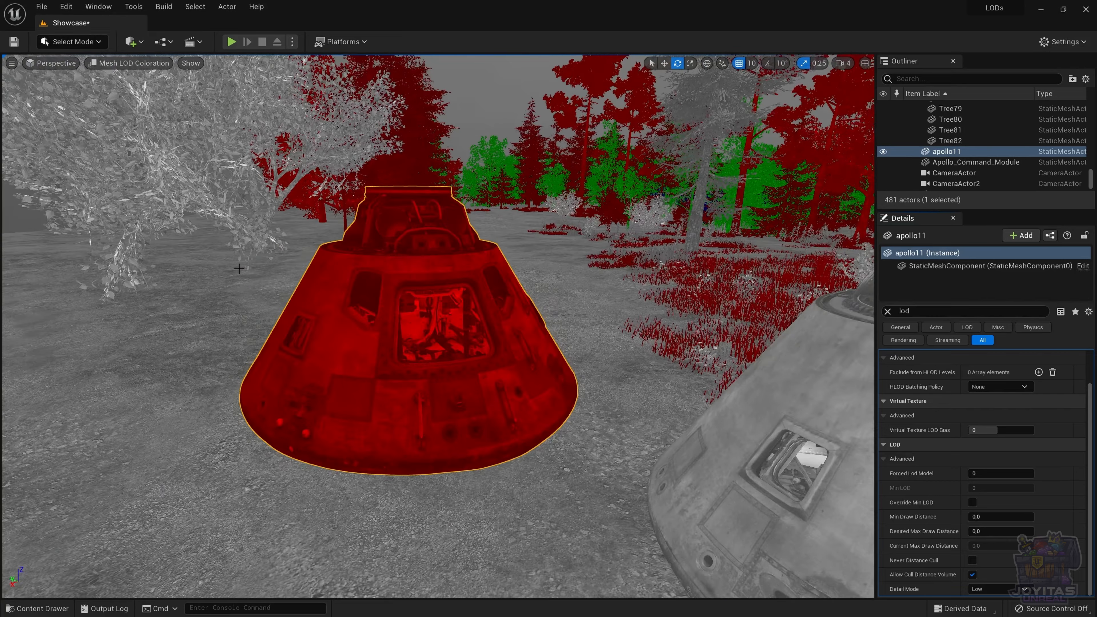
scroll(222, 261, up, 8)
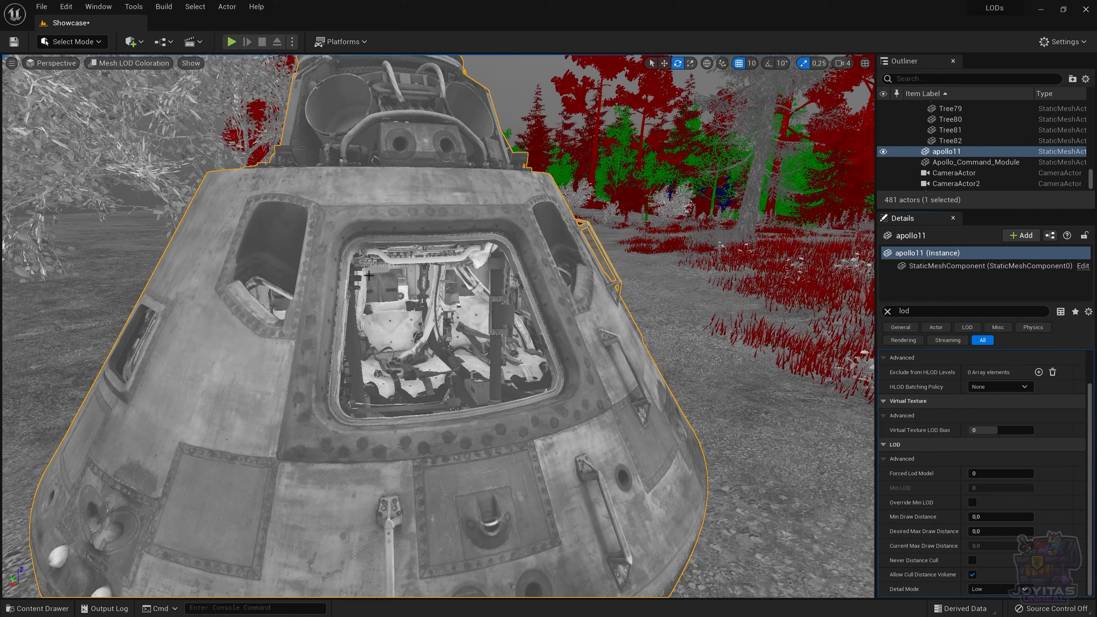
scroll(367, 278, down, 3)
scroll(366, 275, down, 4)
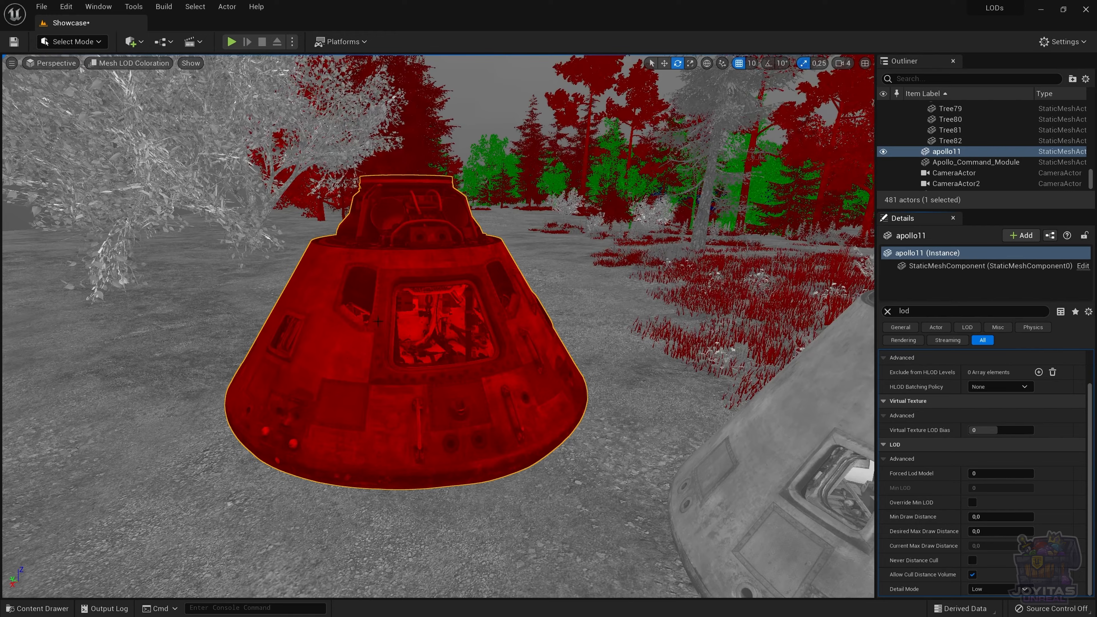
scroll(387, 345, down, 4)
scroll(387, 344, down, 2)
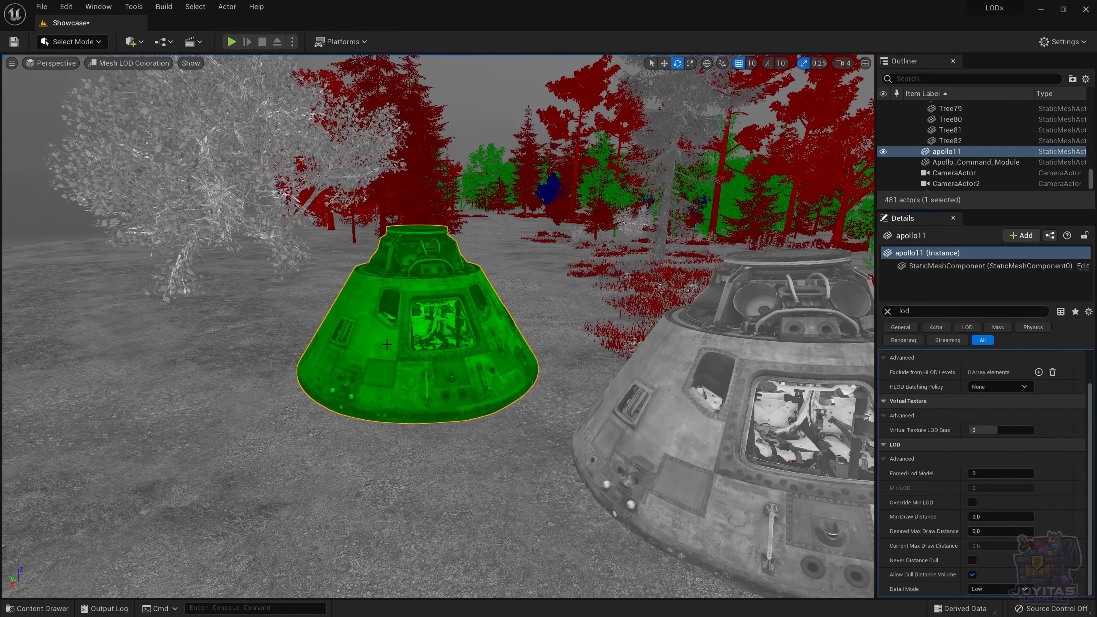
scroll(371, 306, down, 3)
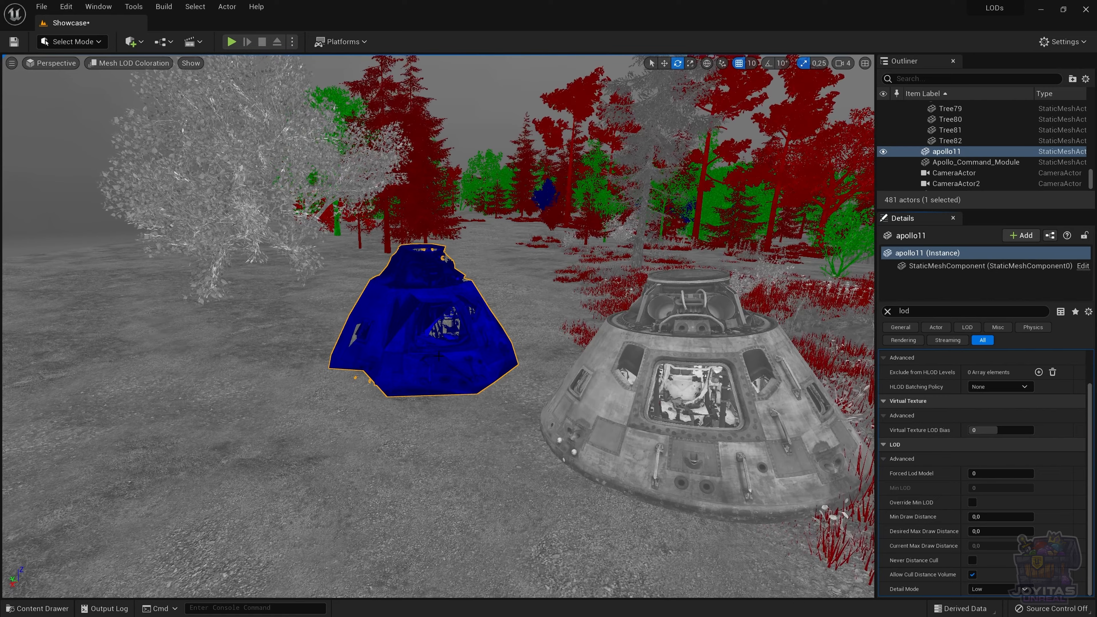
scroll(438, 355, up, 8)
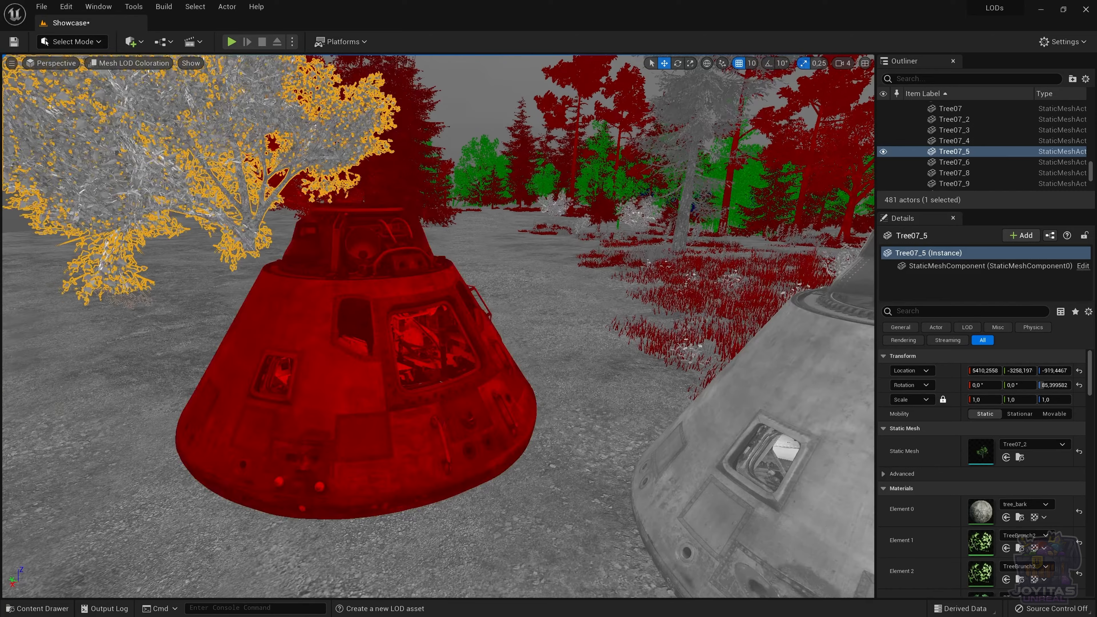
Select the apollo capsule and examine at which camera distances its LOD colour changes.
click(444, 410)
scroll(443, 415, down, 3)
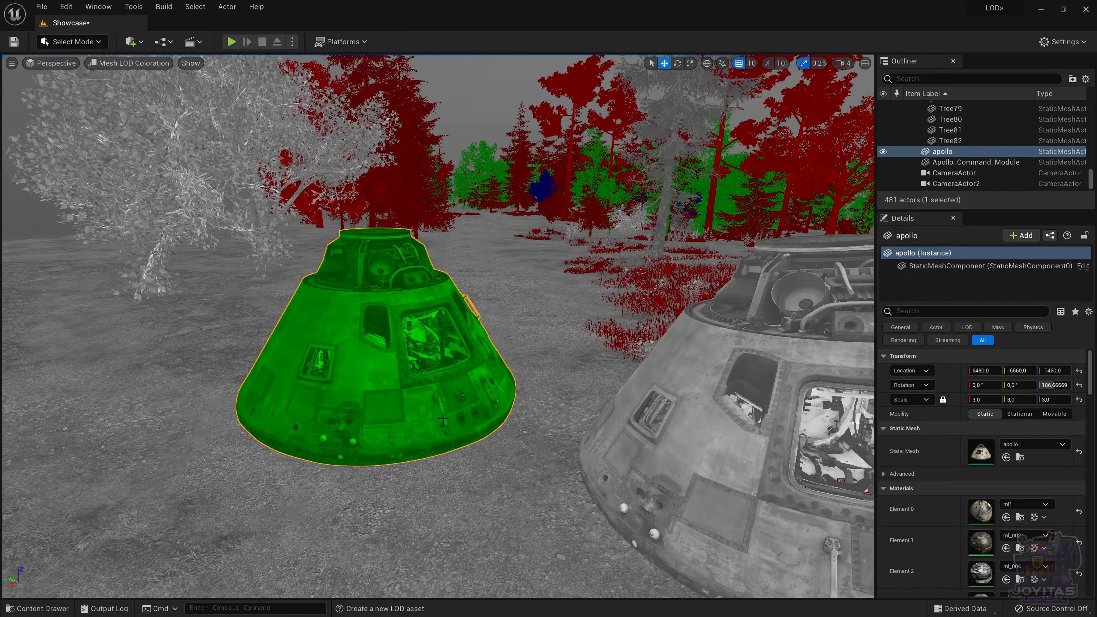
scroll(444, 418, down, 5)
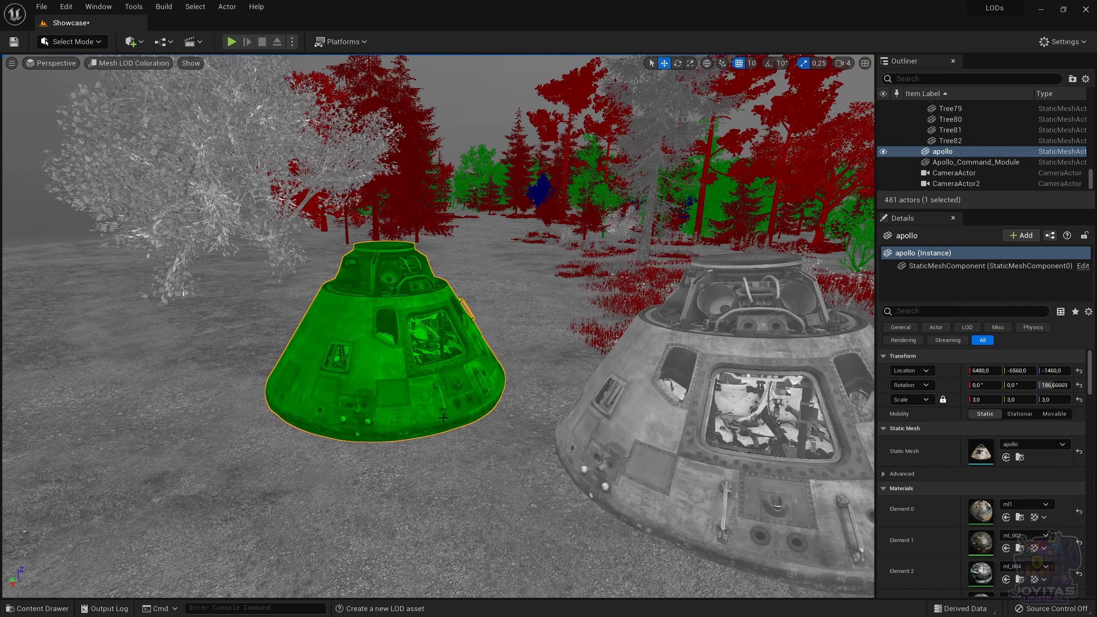
scroll(444, 418, down, 2)
scroll(443, 419, up, 3)
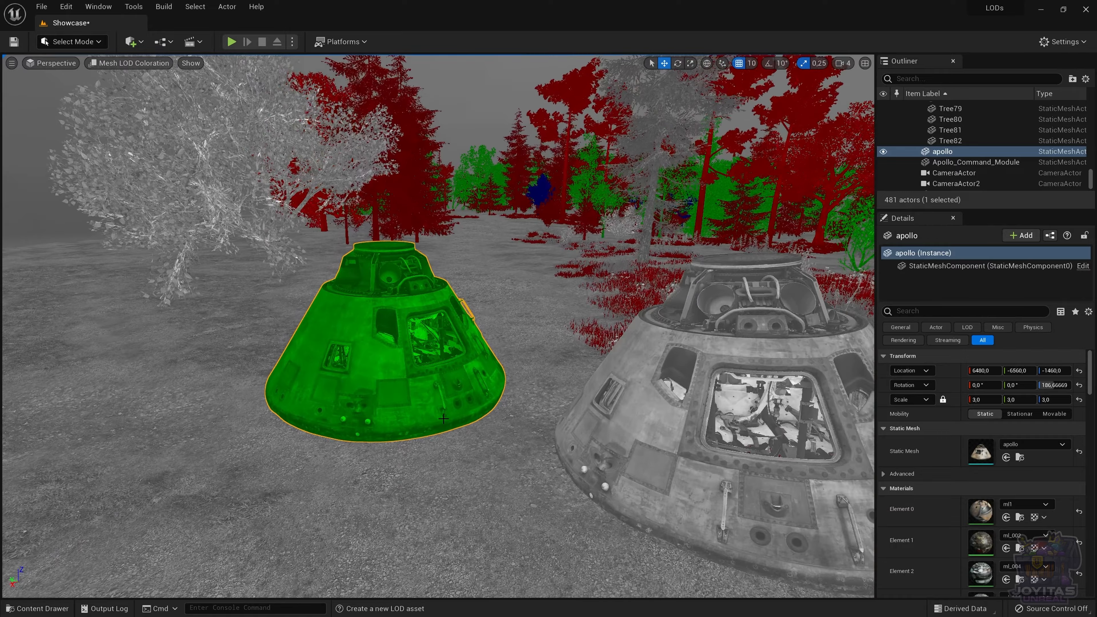
scroll(444, 418, down, 3)
scroll(445, 418, up, 3)
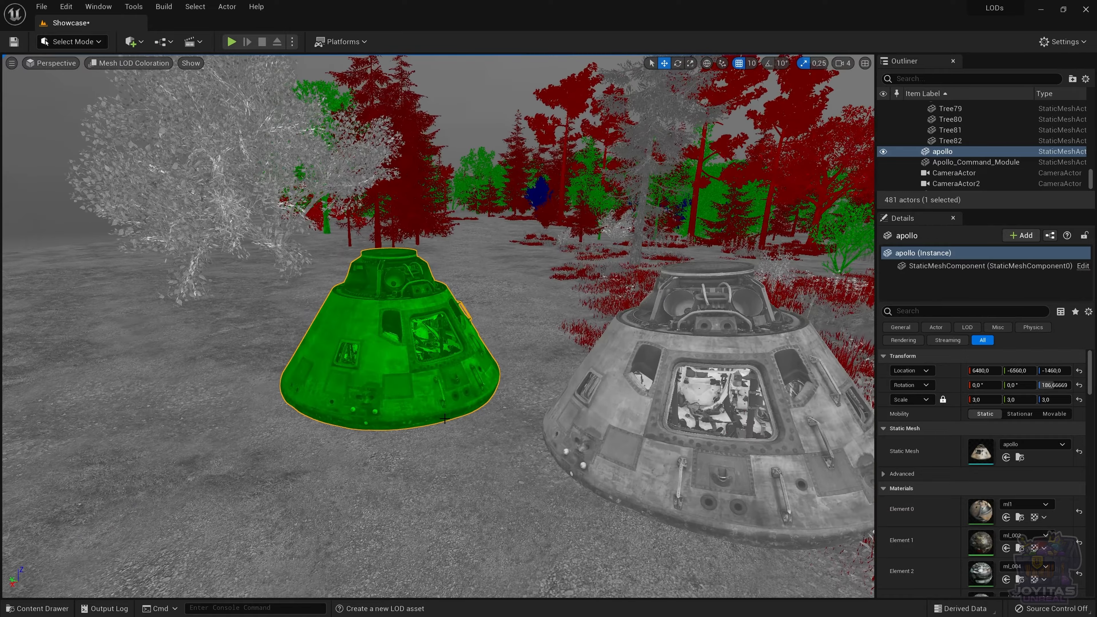
scroll(445, 419, down, 3)
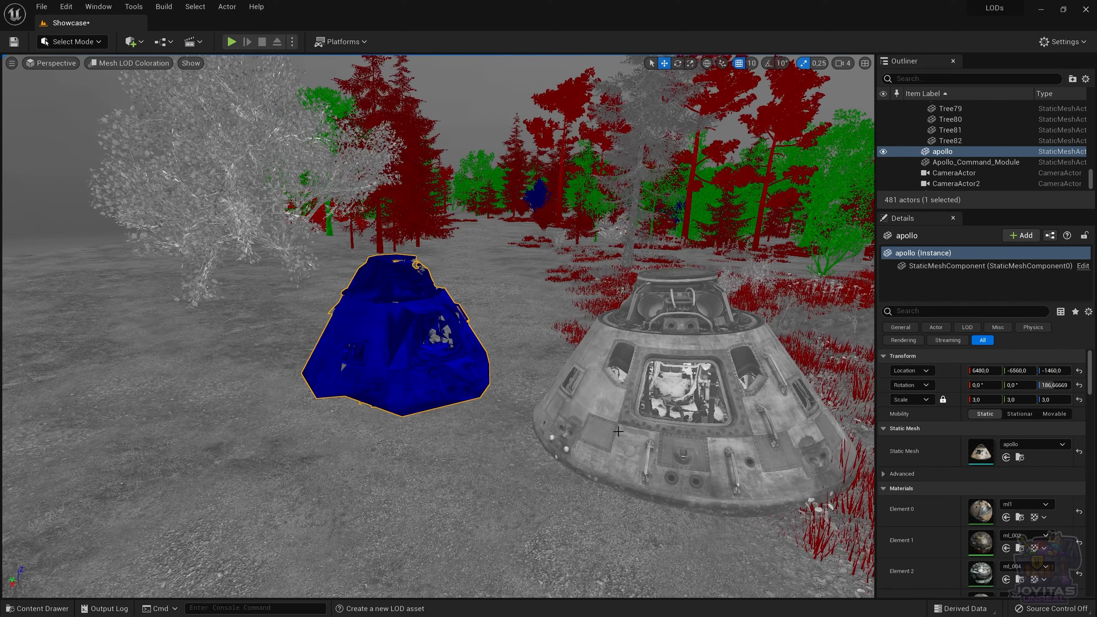
Return the viewport to Lit mode and open the apollo static mesh in its own editor.
click(133, 67)
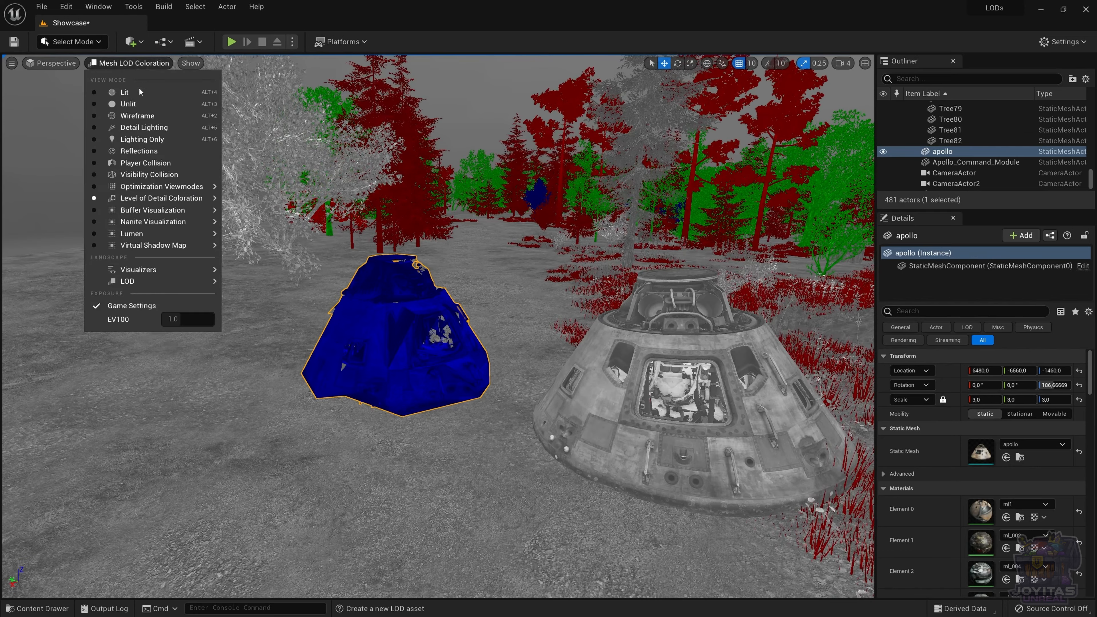
click(140, 93)
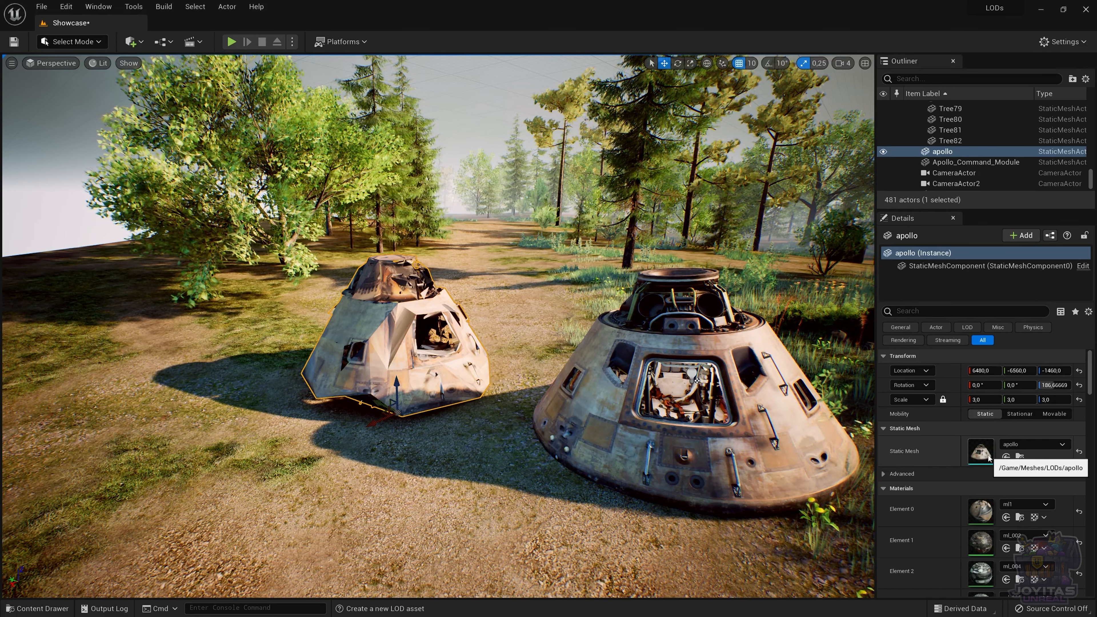
double_click(980, 451)
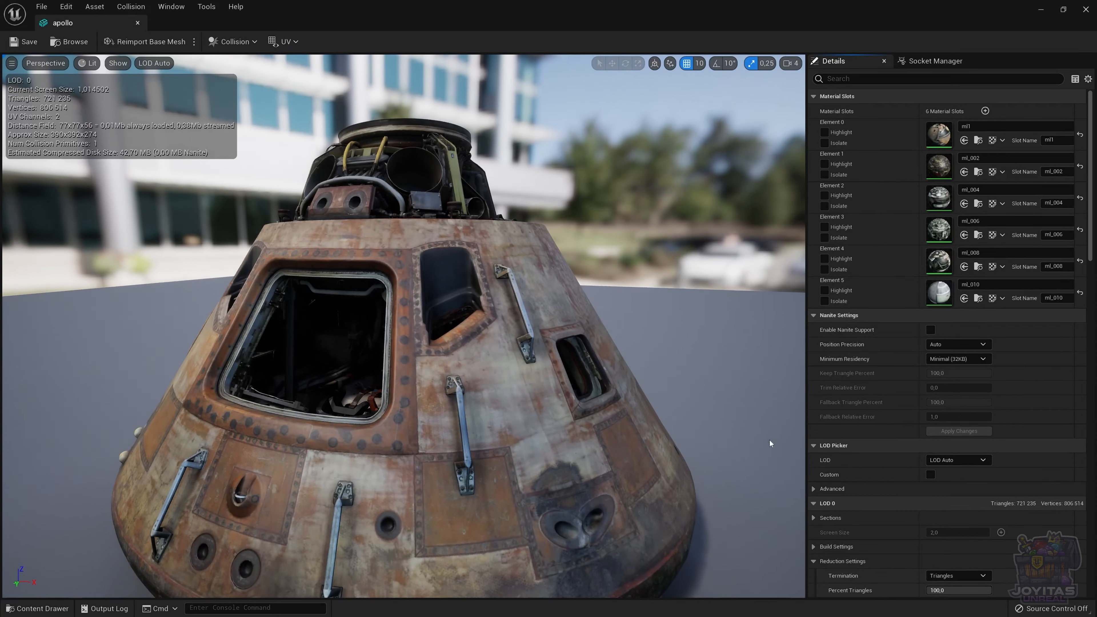
scroll(557, 430, down, 3)
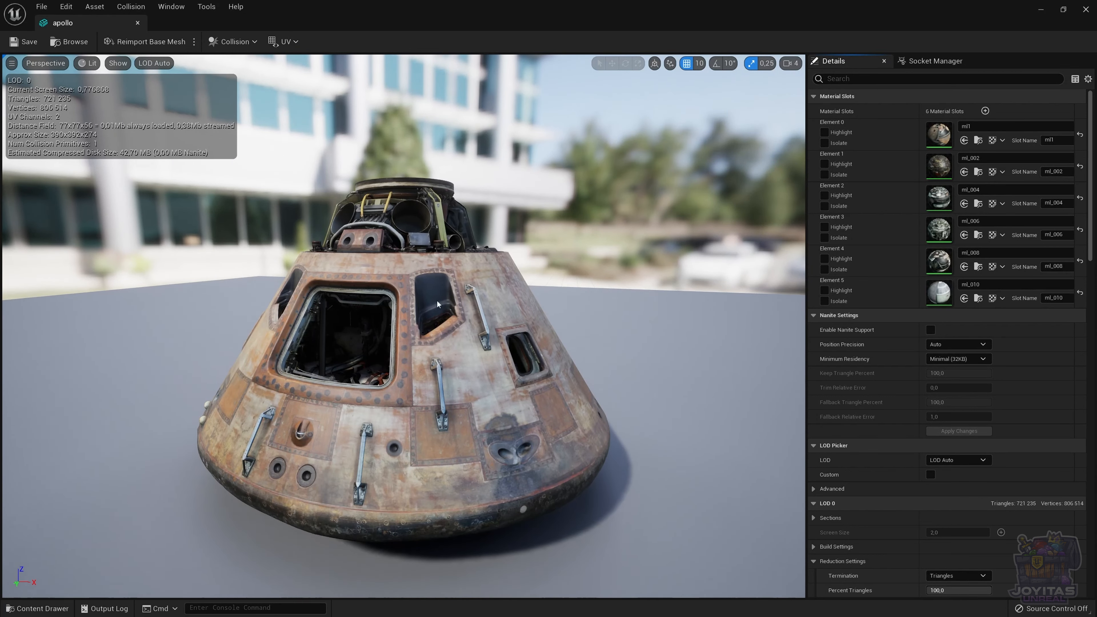
click(88, 63)
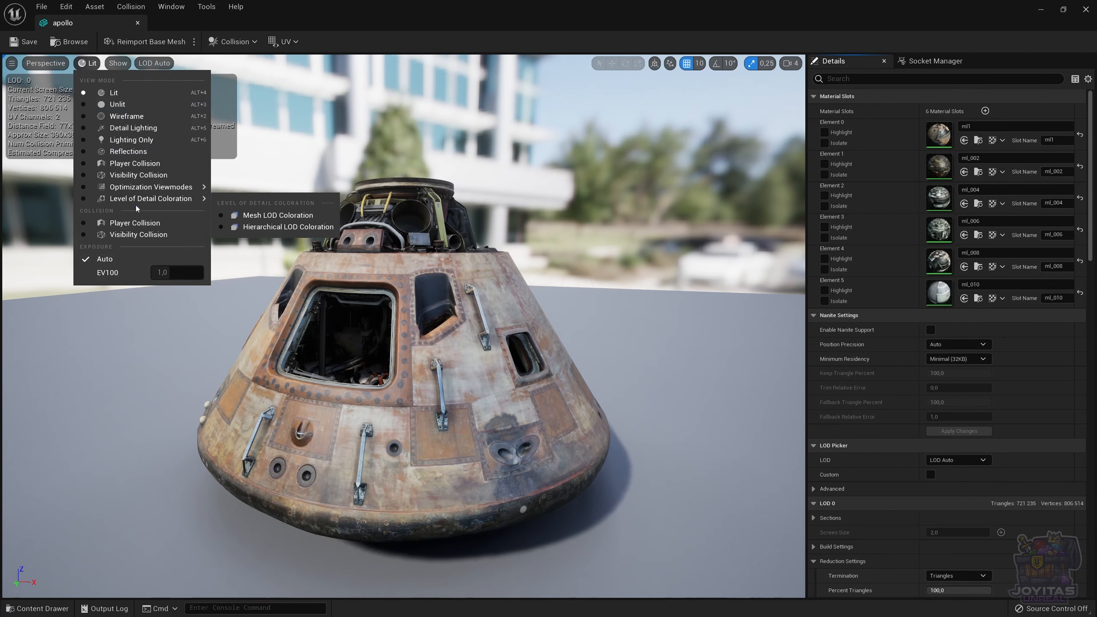
mouse_move(204, 192)
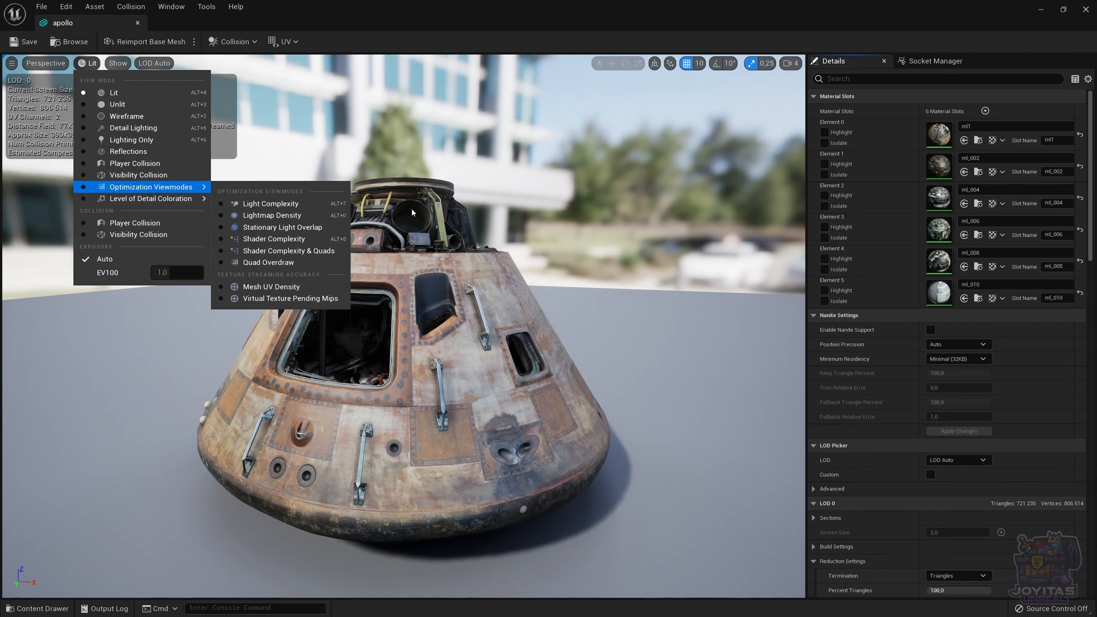
click(507, 220)
drag(459, 273, 459, 276)
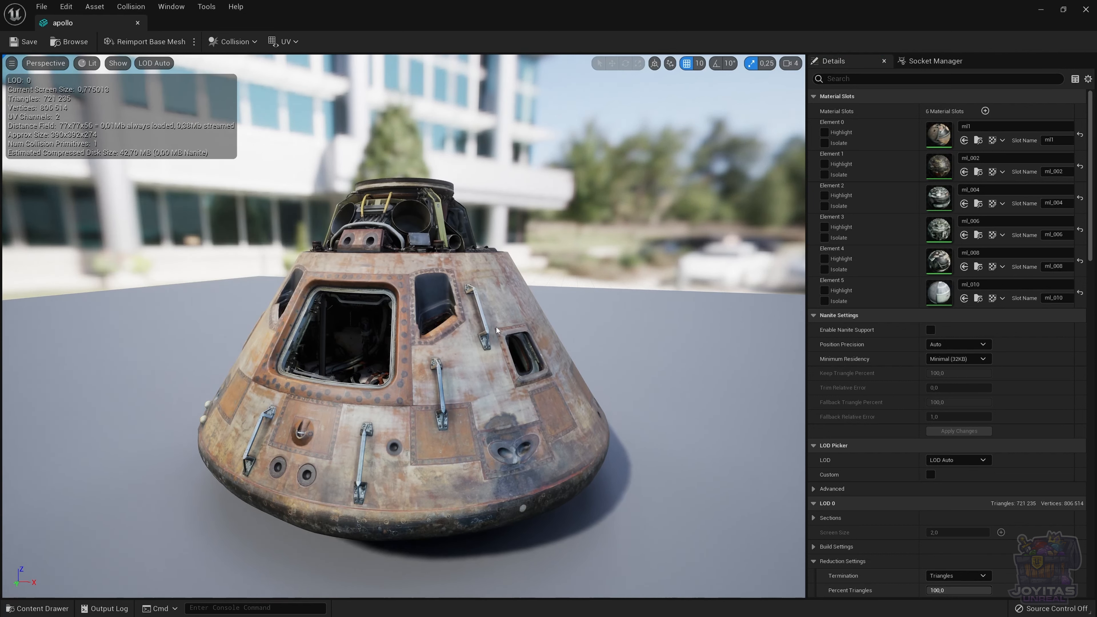
Preview LOD 0, LOD 1, LOD 2 and LOD 3 of the apollo mesh in turn, ending on LOD Auto.
click(972, 460)
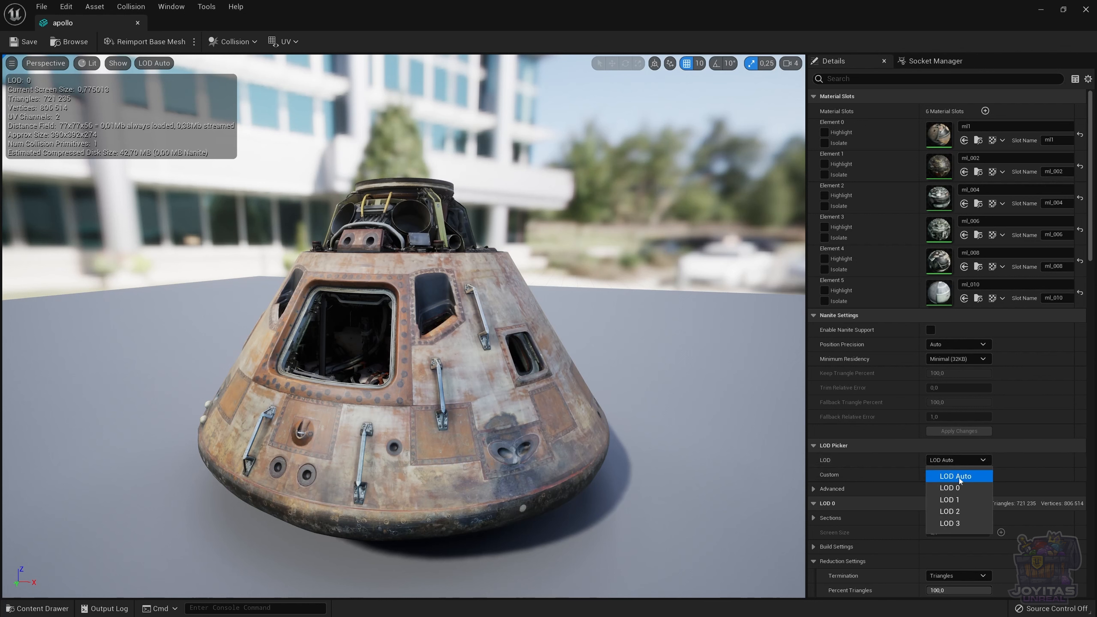
click(949, 491)
click(958, 462)
click(957, 500)
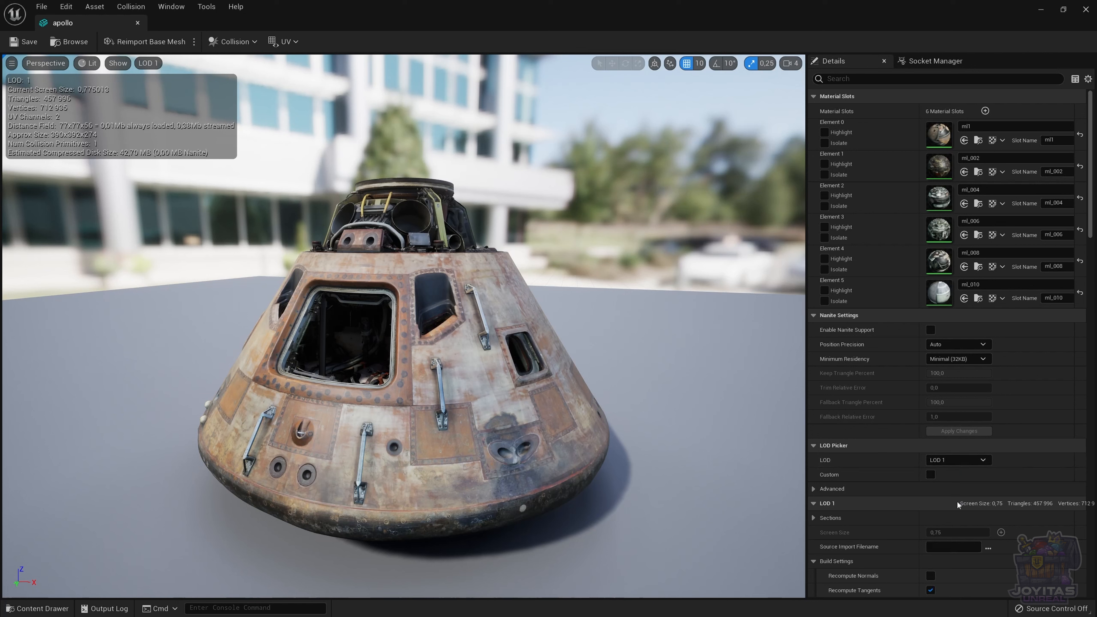
click(958, 462)
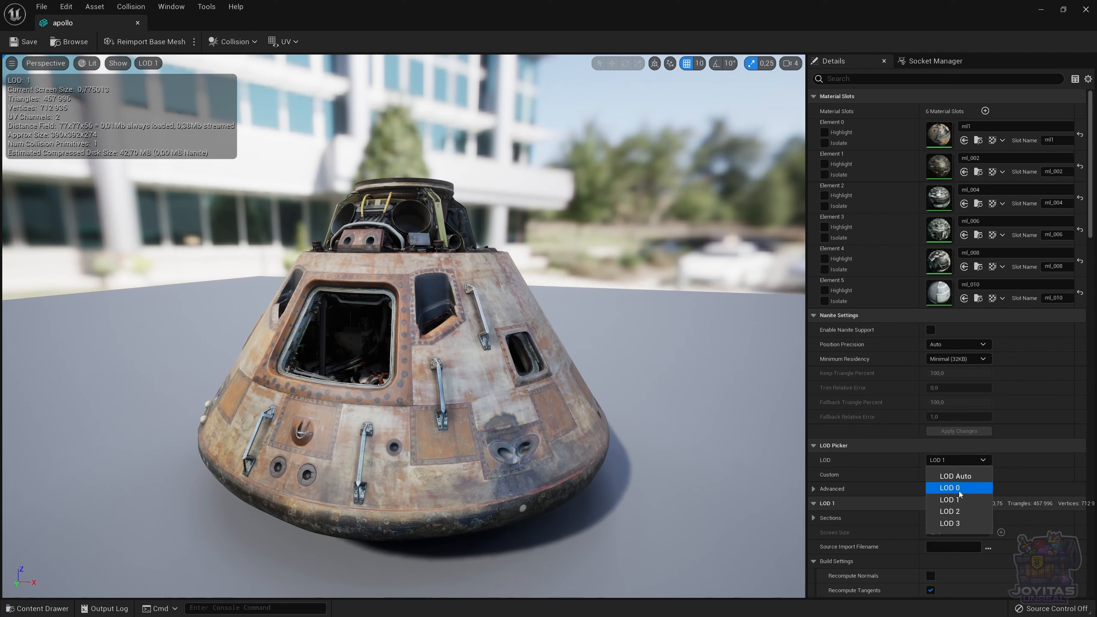
click(957, 512)
click(958, 461)
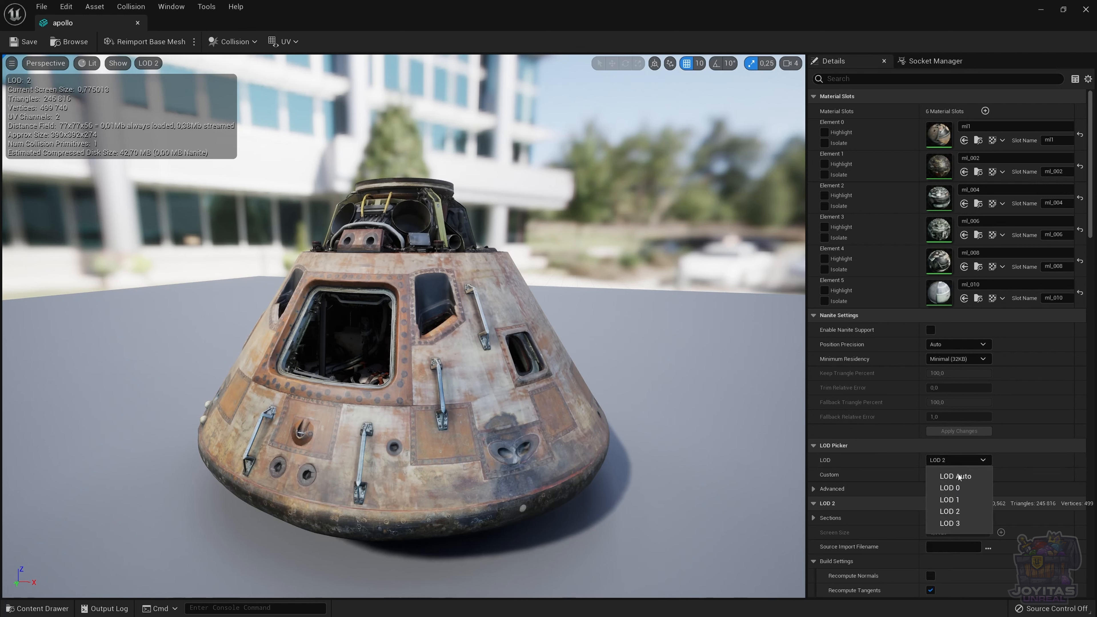
click(957, 523)
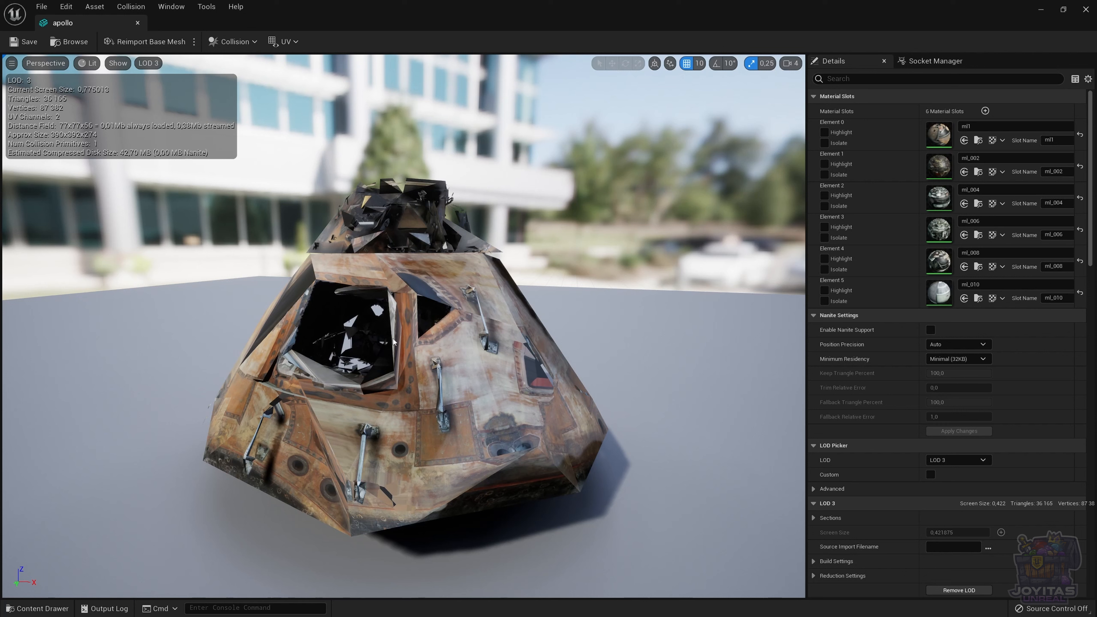
click(976, 461)
click(967, 477)
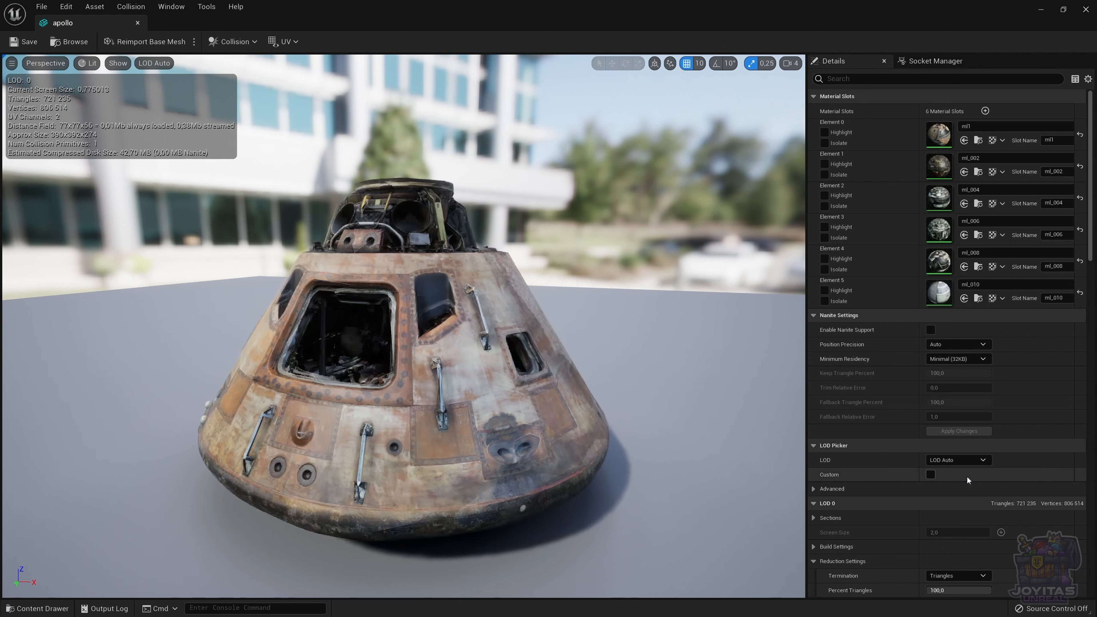
Show the apollo mesh preview in Mesh LOD Coloration and compare LOD 0, LOD 1, LOD 2 and LOD 3 in turn.
click(79, 63)
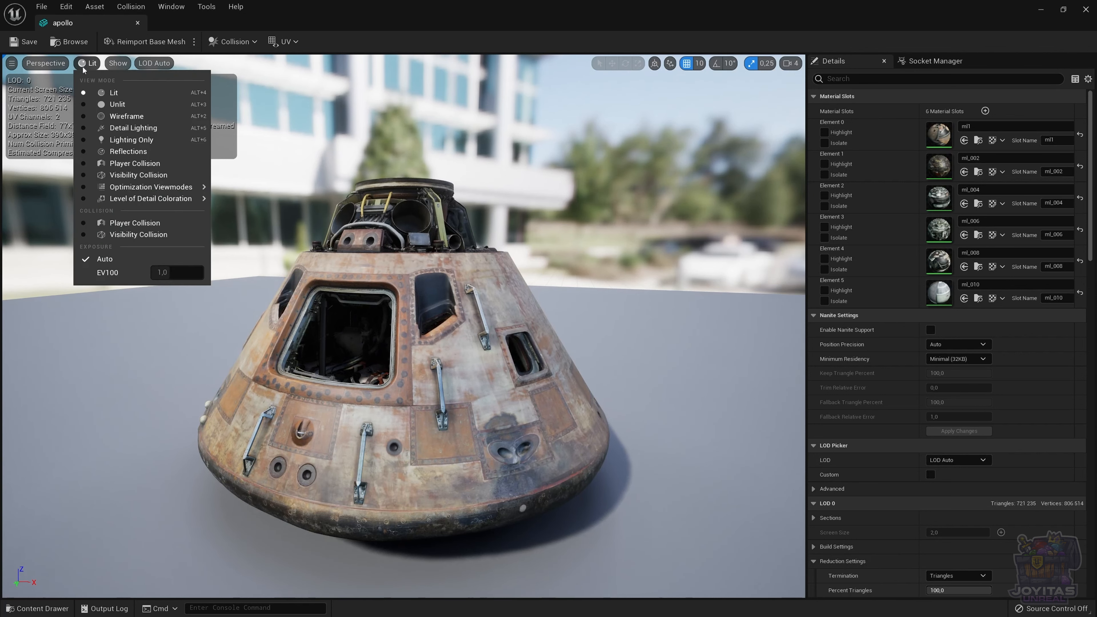
mouse_move(151, 198)
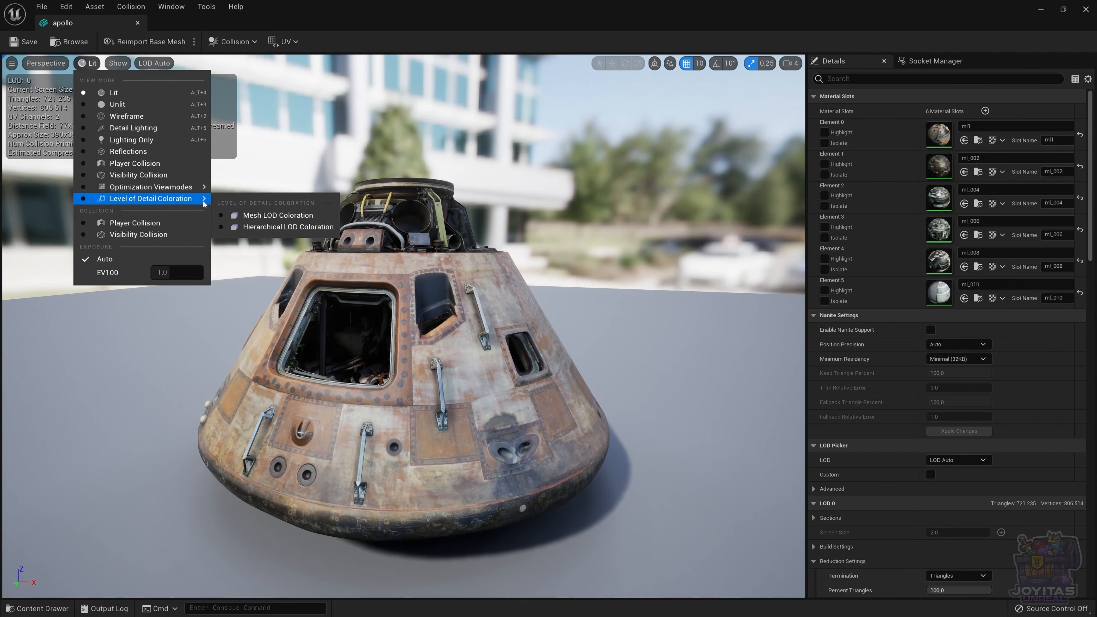
click(277, 215)
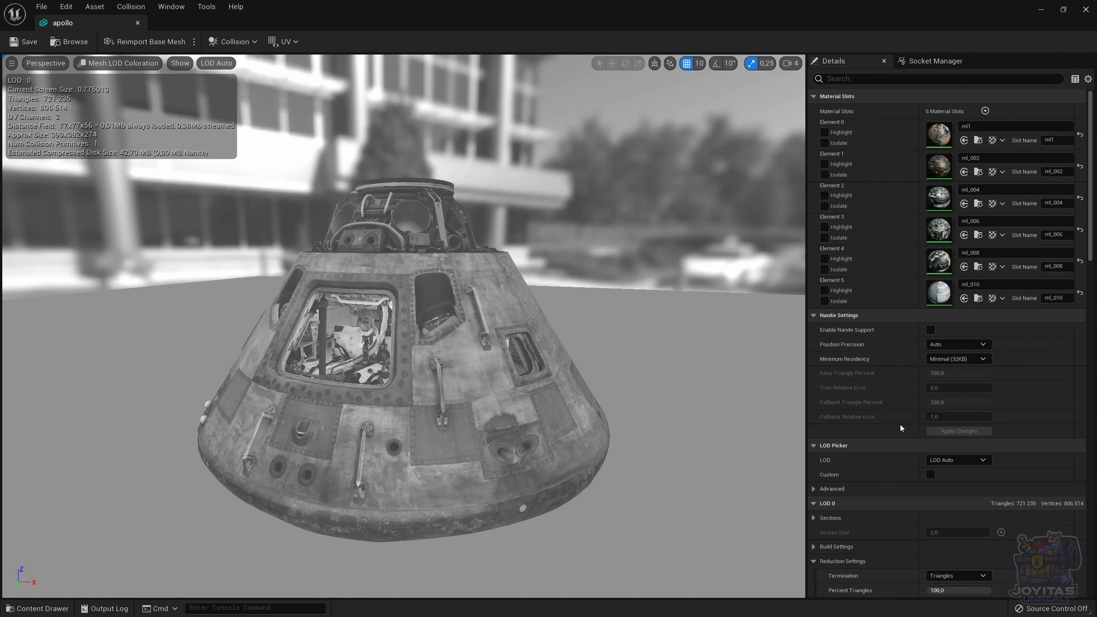
click(959, 460)
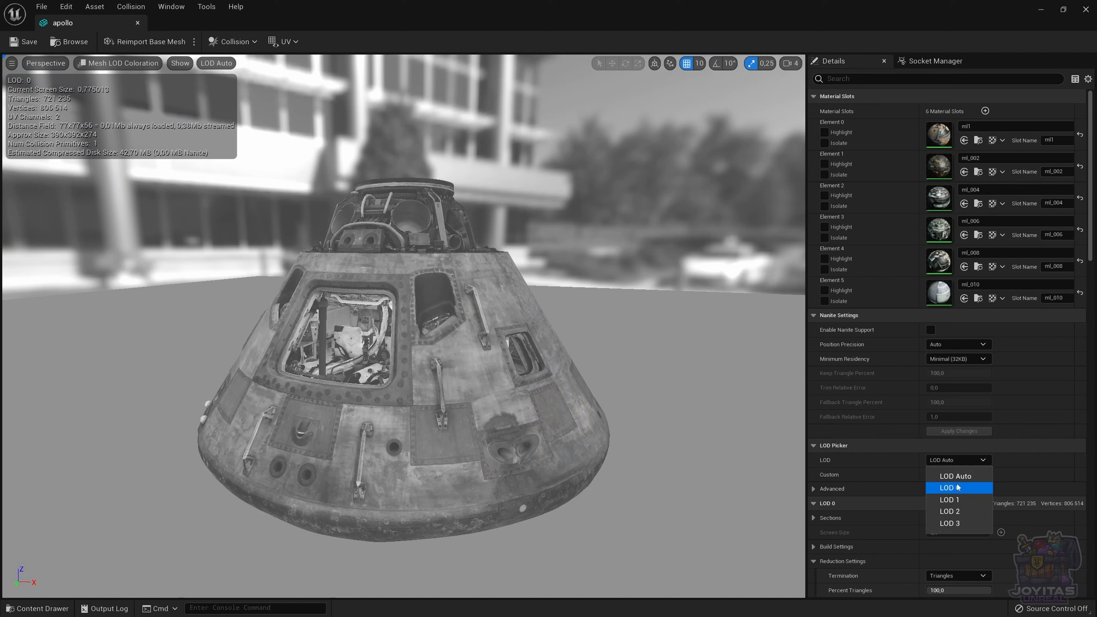
click(950, 488)
click(956, 461)
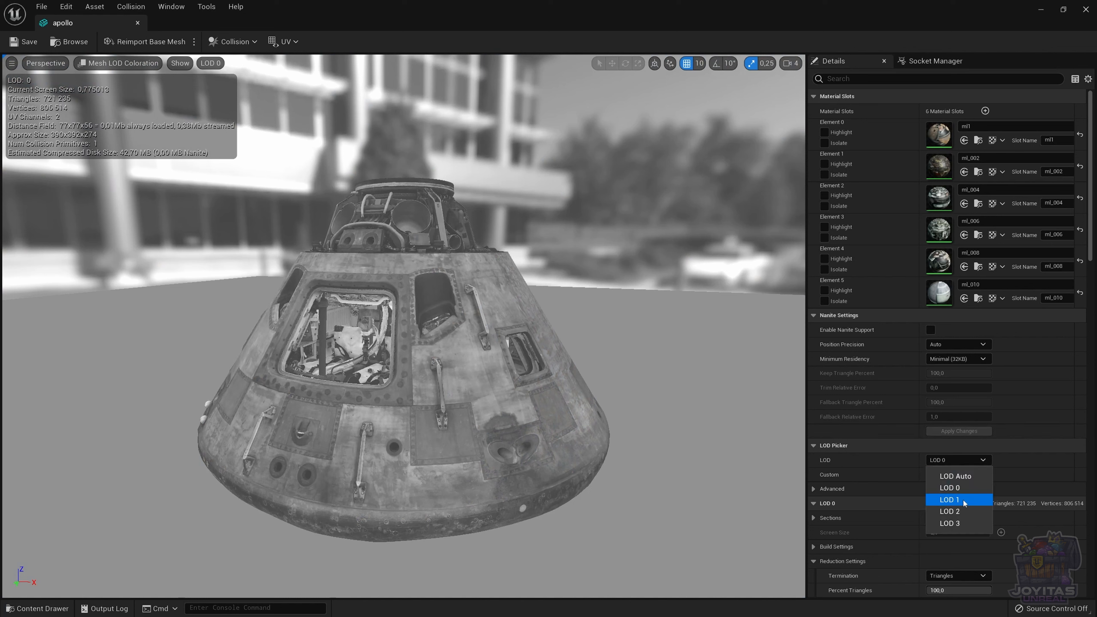
click(961, 500)
click(958, 463)
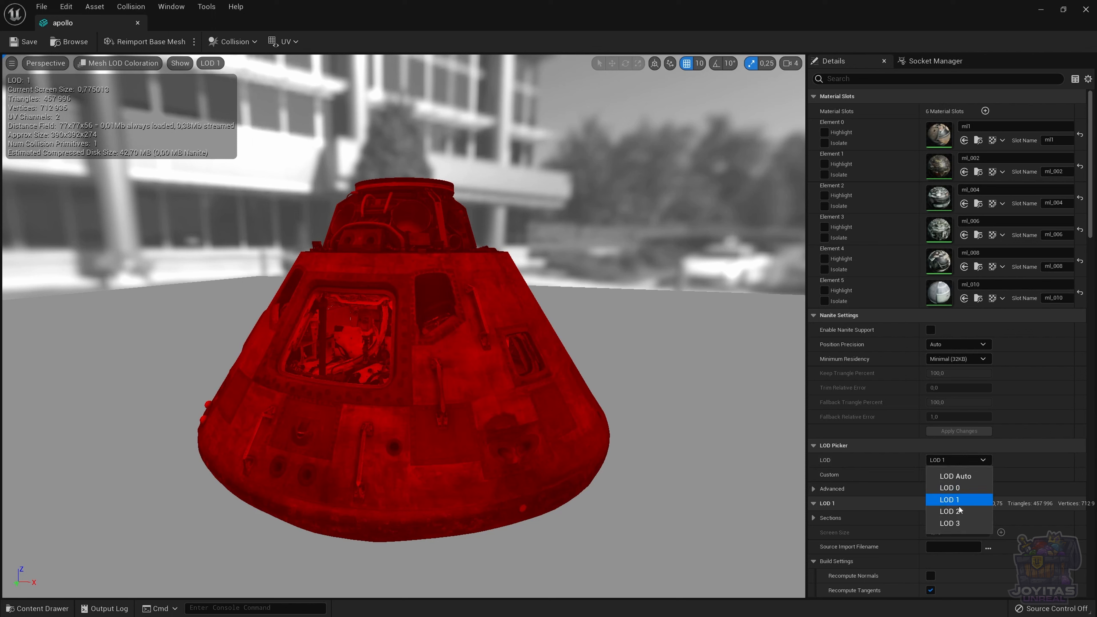
click(954, 515)
click(952, 459)
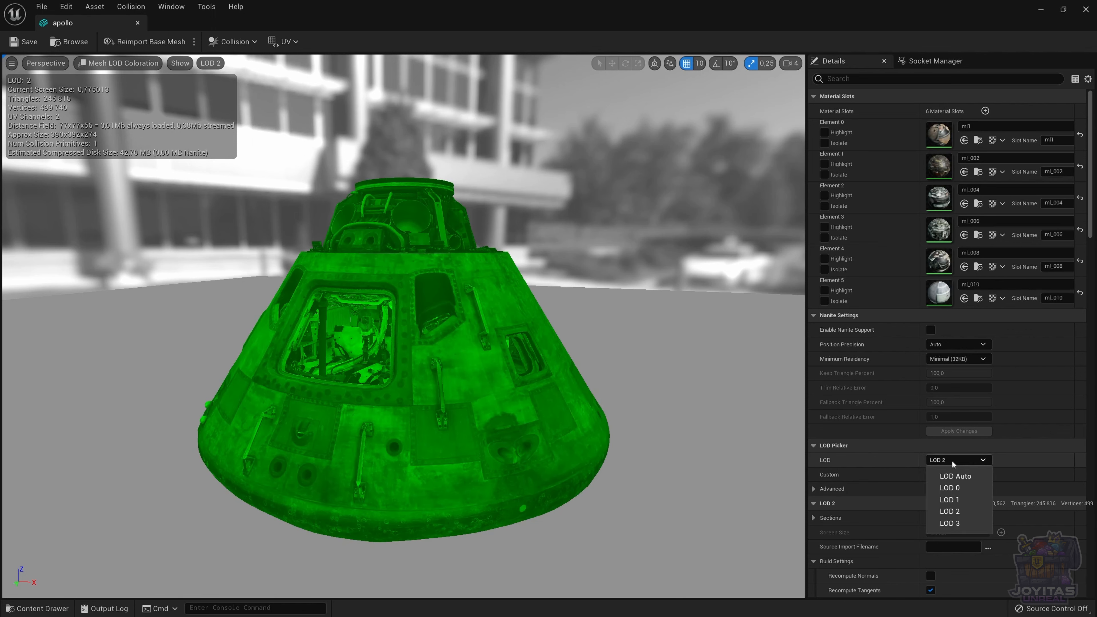
click(959, 529)
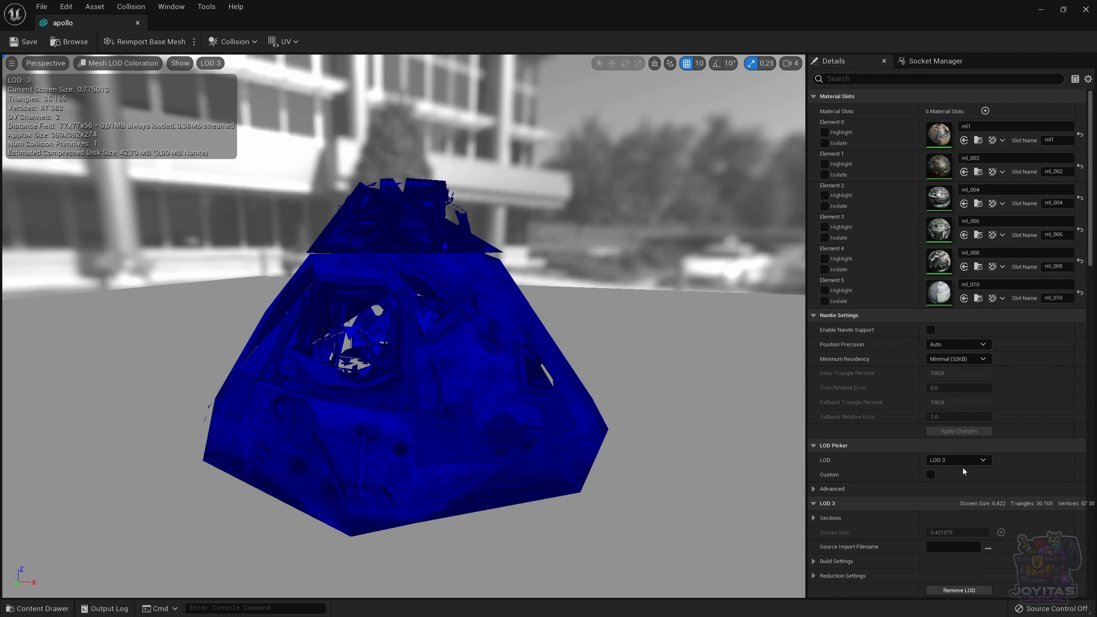
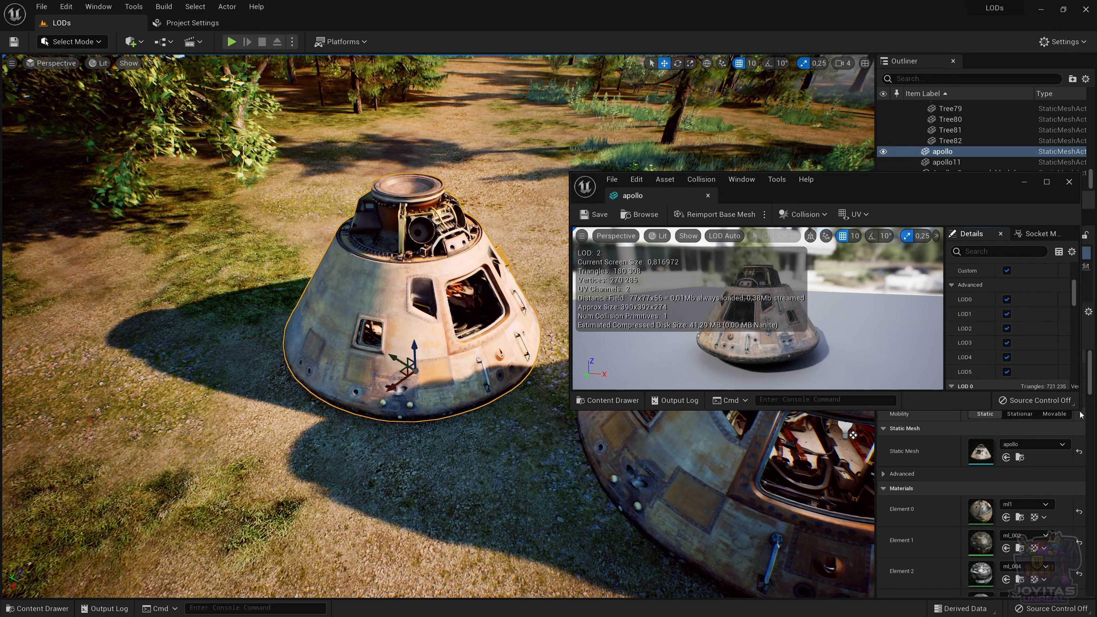
Make the mesh editor window taller and switch the level viewport to Mesh LOD Coloration.
drag(1079, 409, 1079, 508)
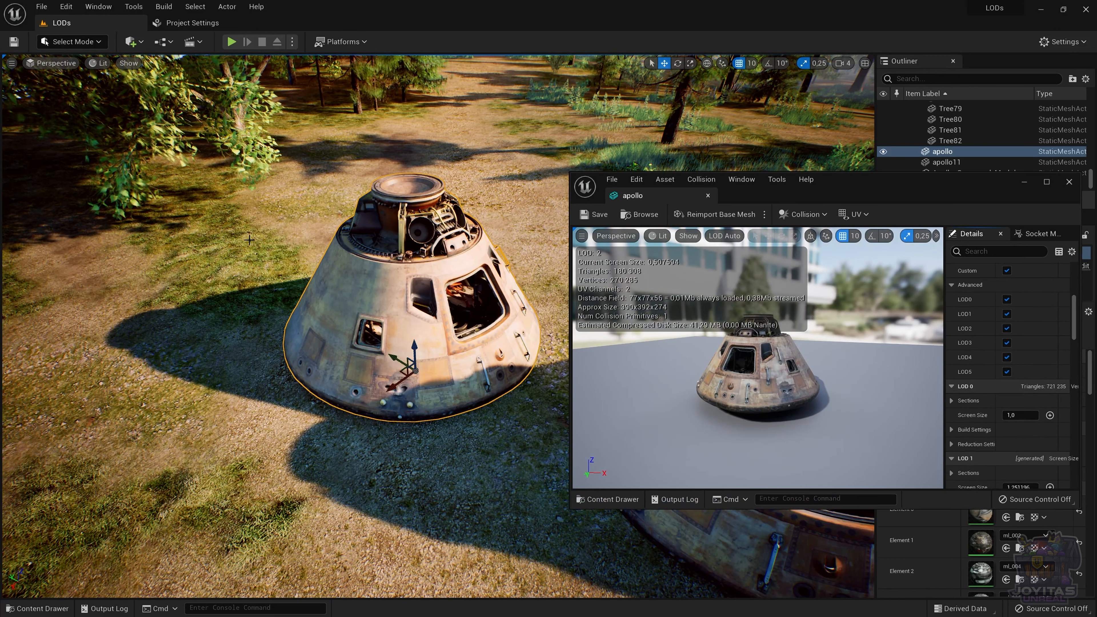
click(99, 62)
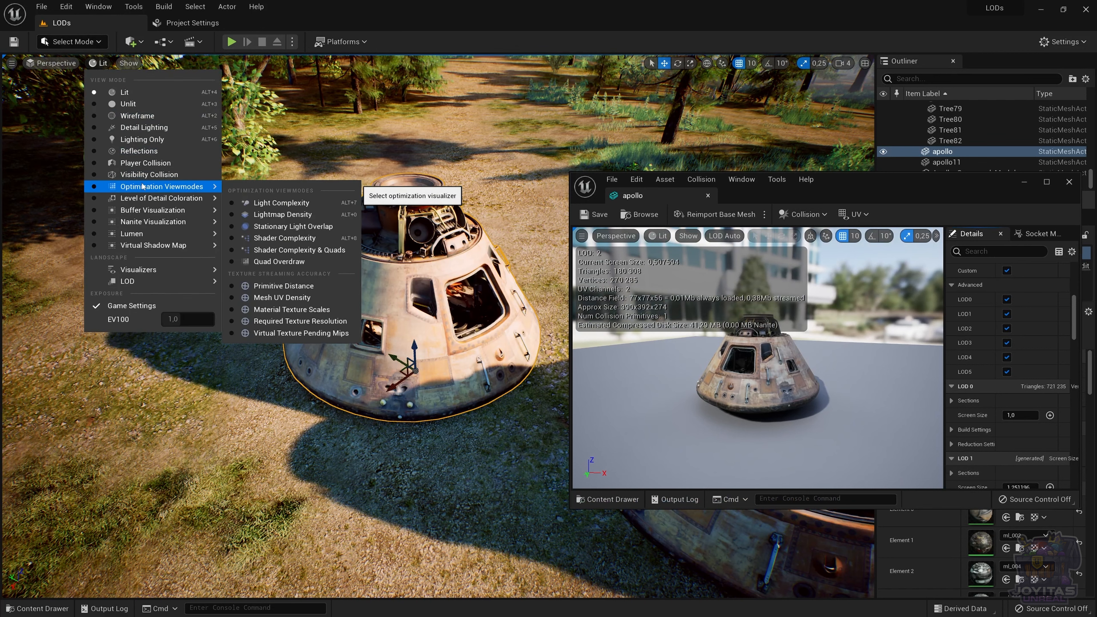
mouse_move(203, 198)
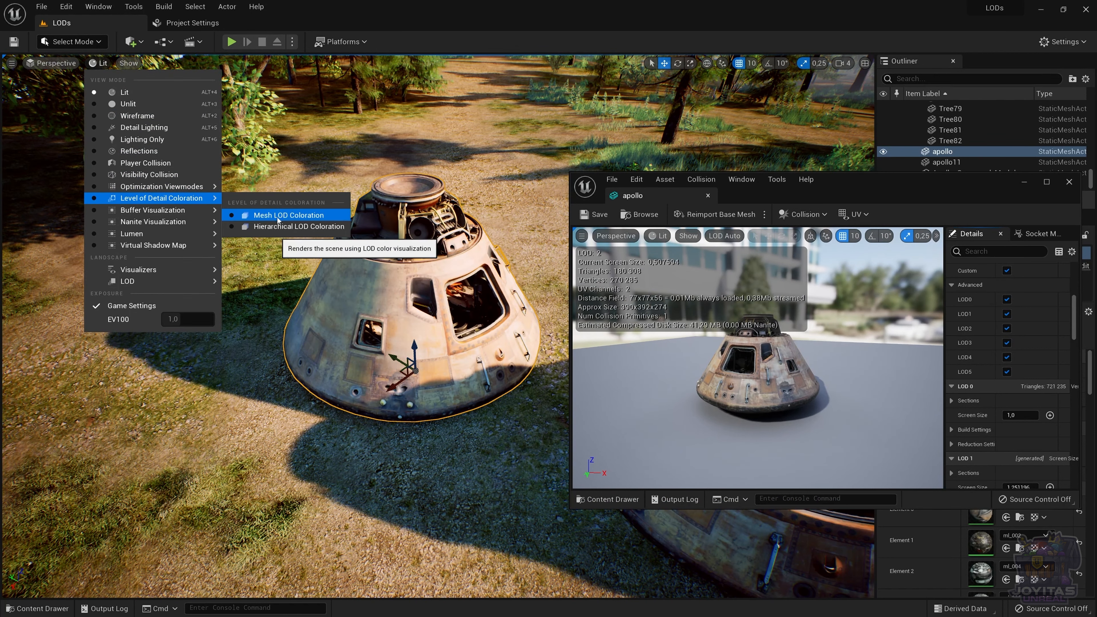
click(287, 215)
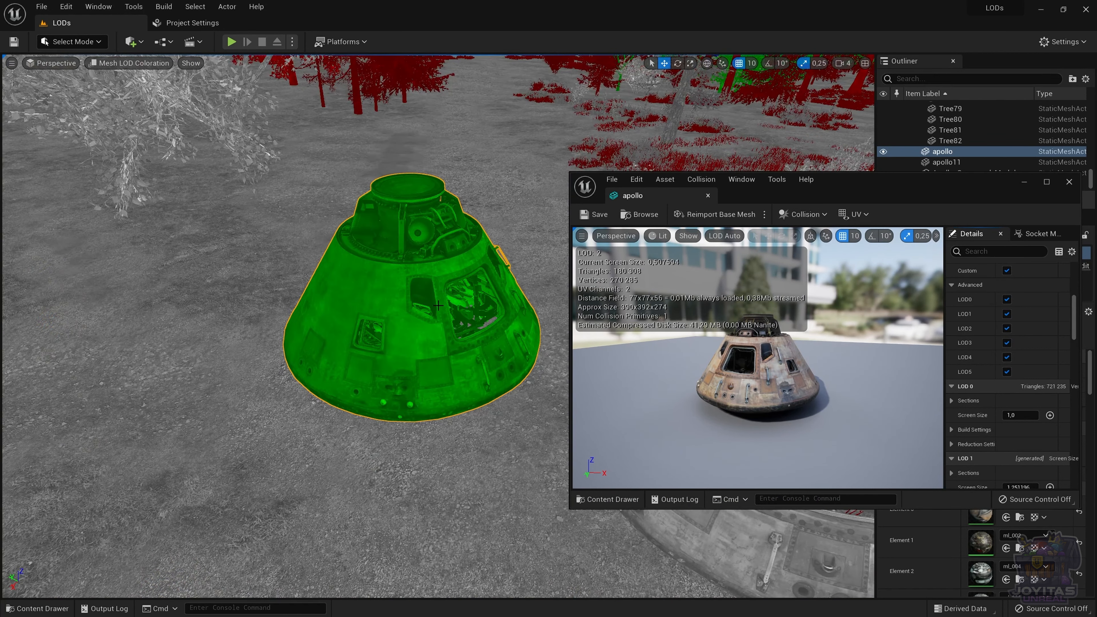
Examine how the apollo capsule's LOD colour changes in the level as the camera moves closer and back out.
scroll(439, 304, up, 2)
scroll(438, 303, up, 5)
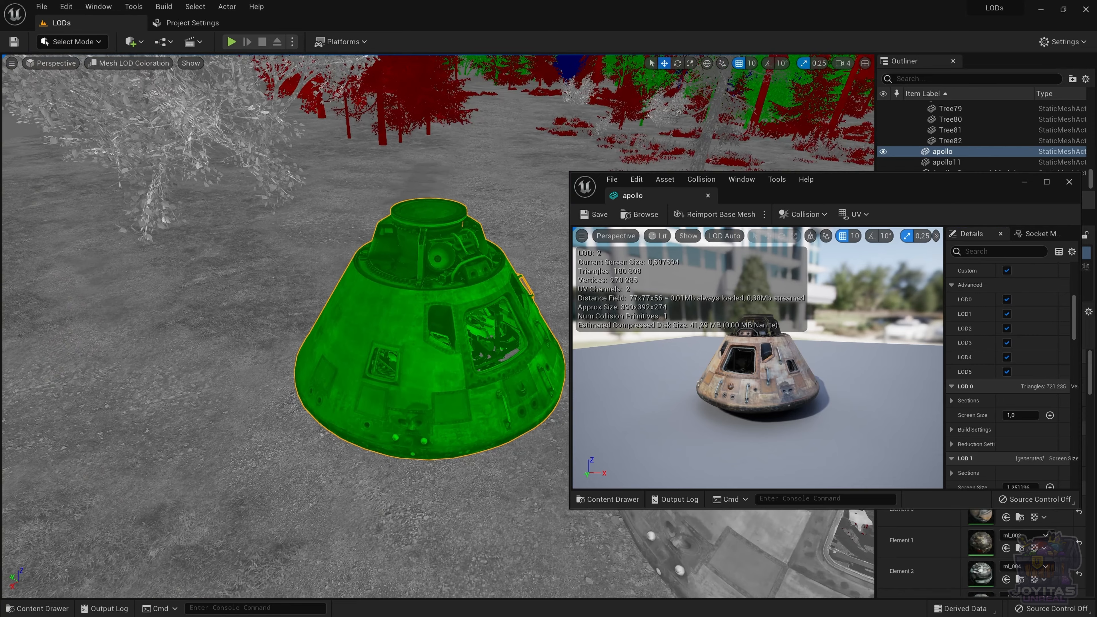
scroll(438, 304, up, 5)
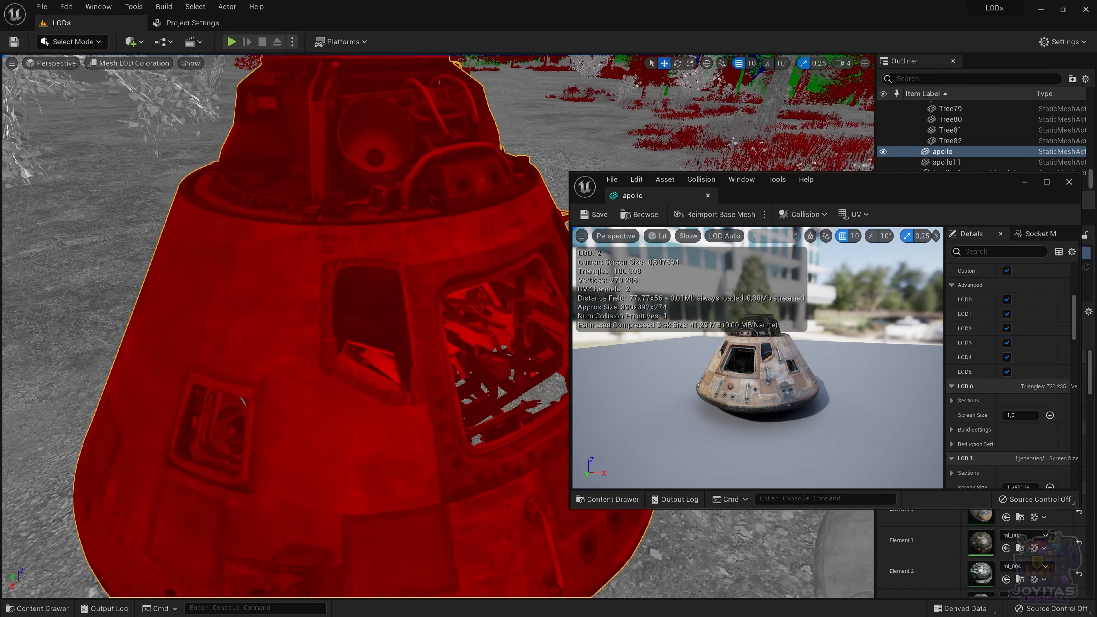
scroll(438, 304, up, 1)
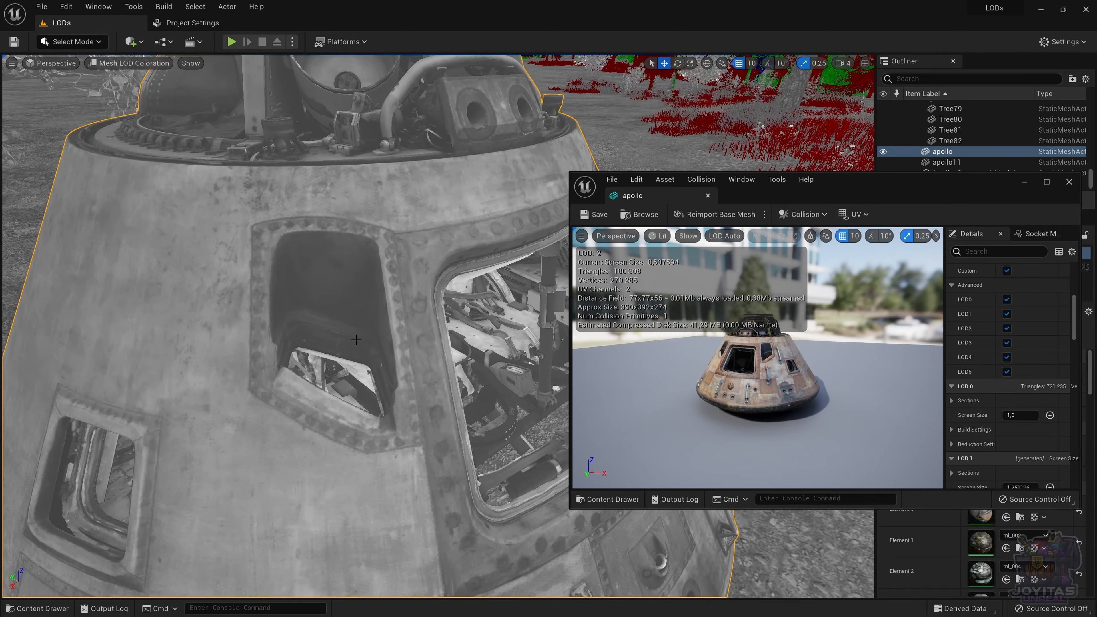
scroll(438, 303, down, 6)
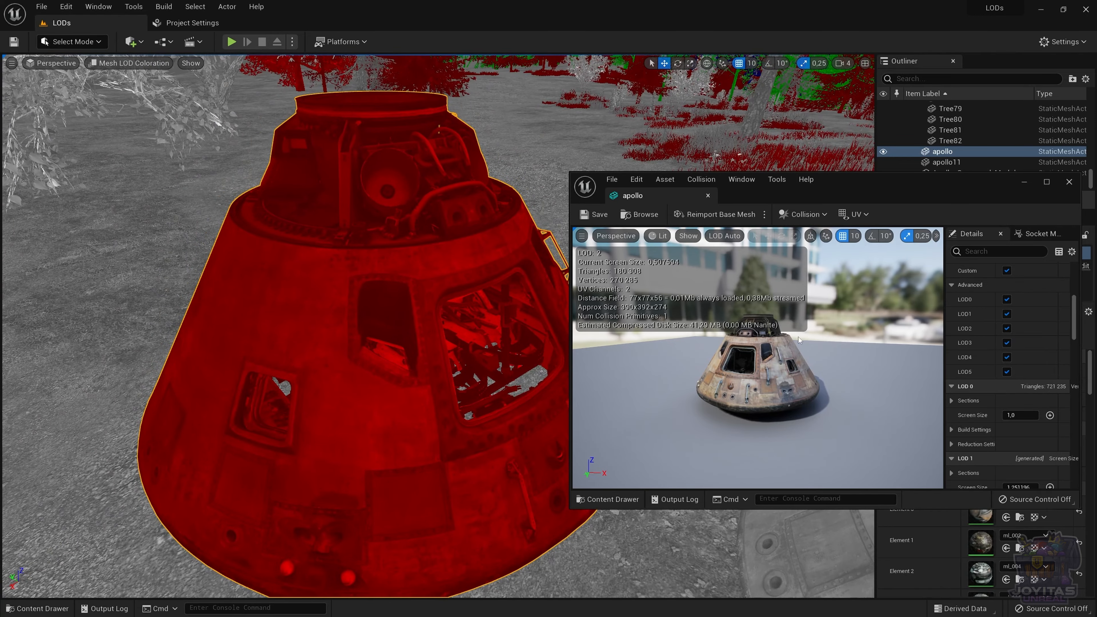
Set the screen size of LOD 1 on the apollo mesh to 0.9999.
scroll(995, 345, down, 3)
scroll(994, 335, down, 1)
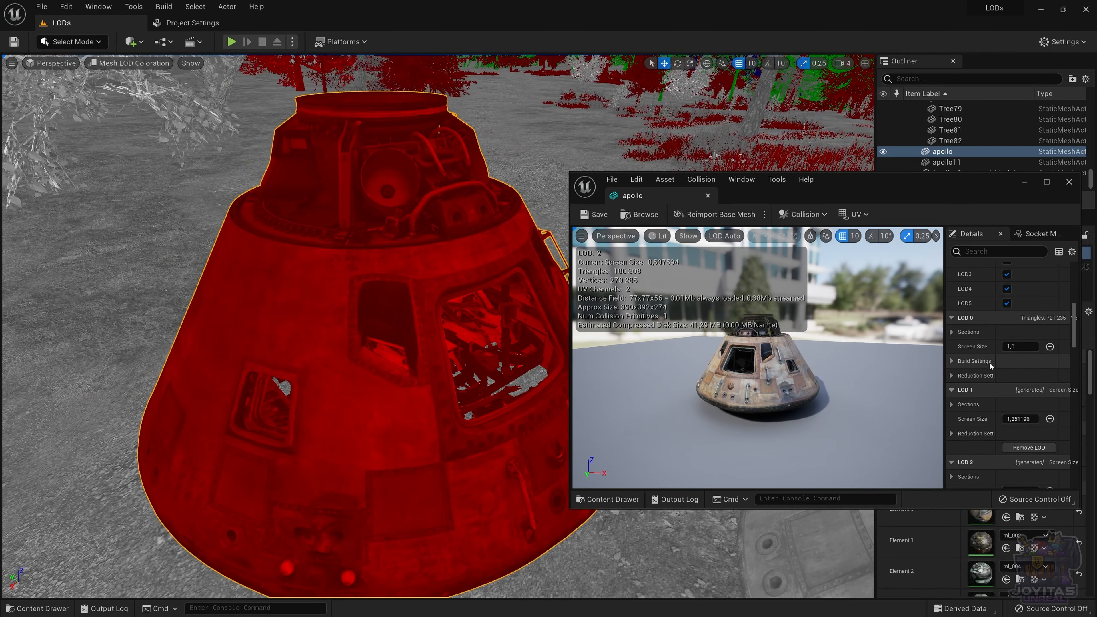
click(1026, 350)
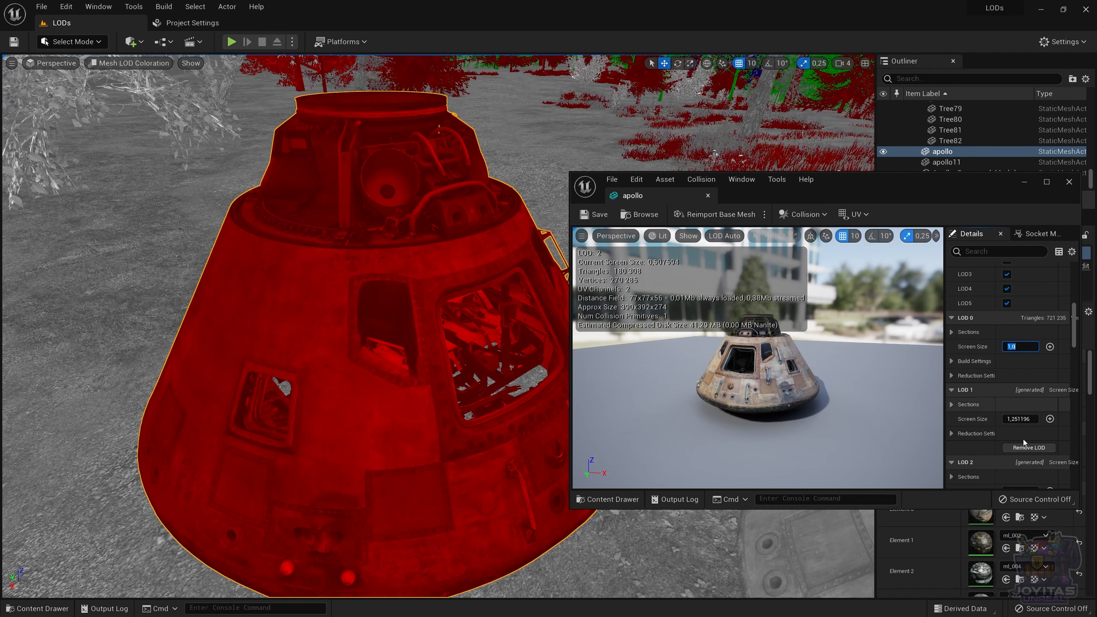
click(1018, 419)
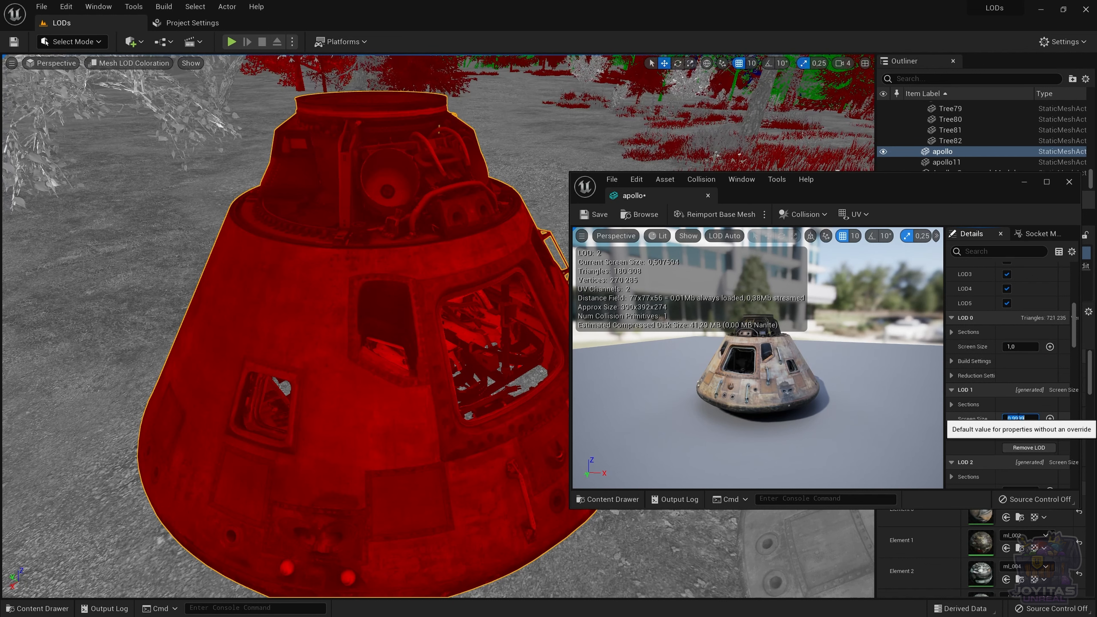
Set the screen size of LOD 0 to 0.75.
click(1020, 347)
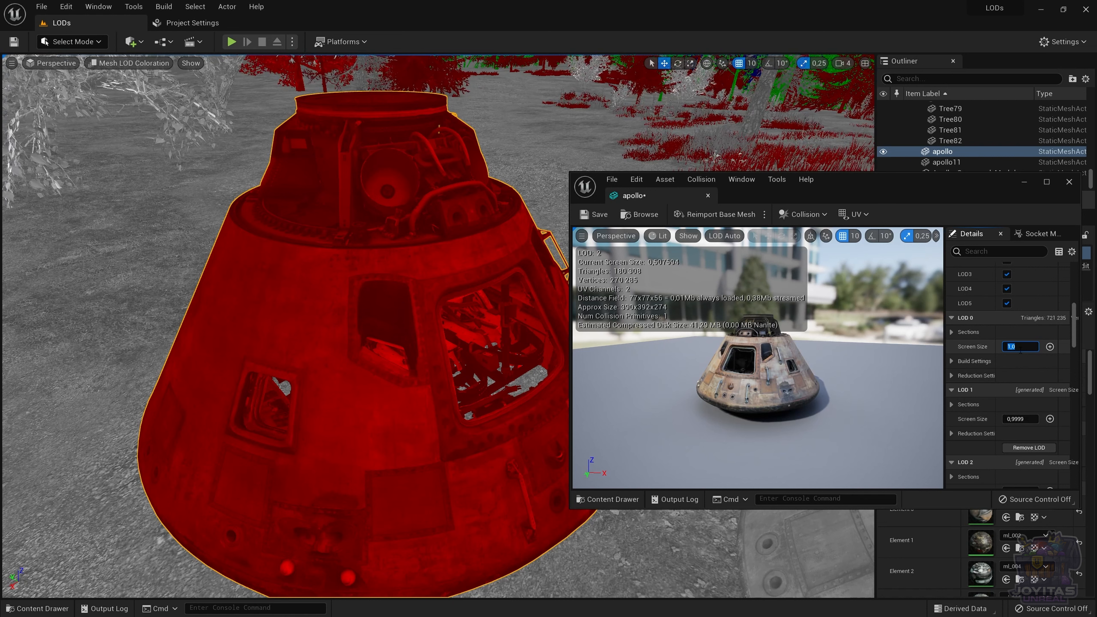
text(0.75)
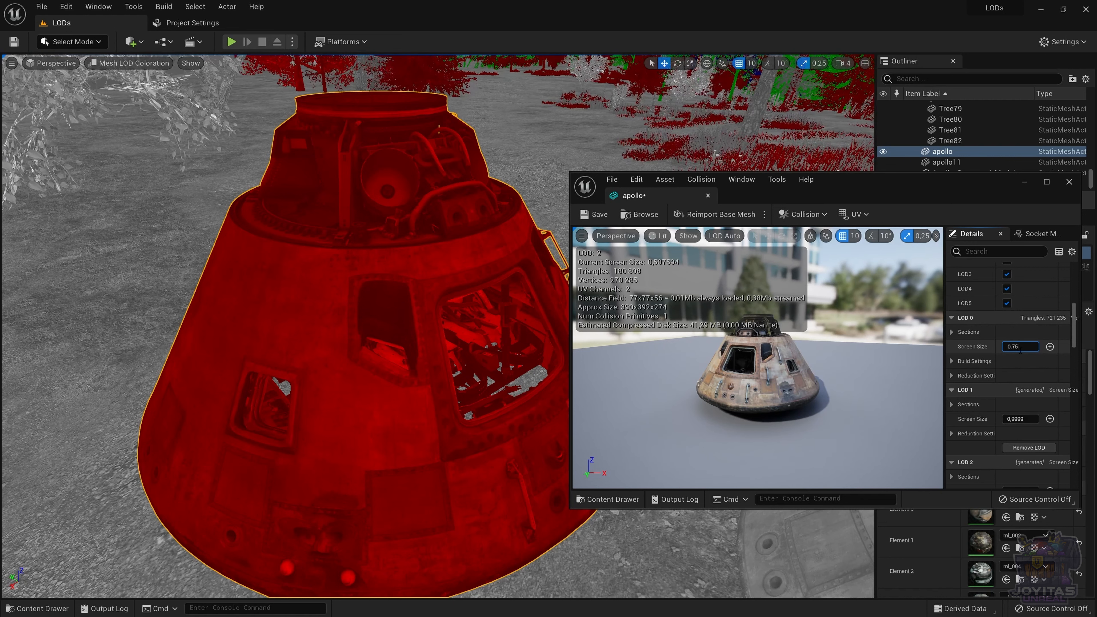
key(Return)
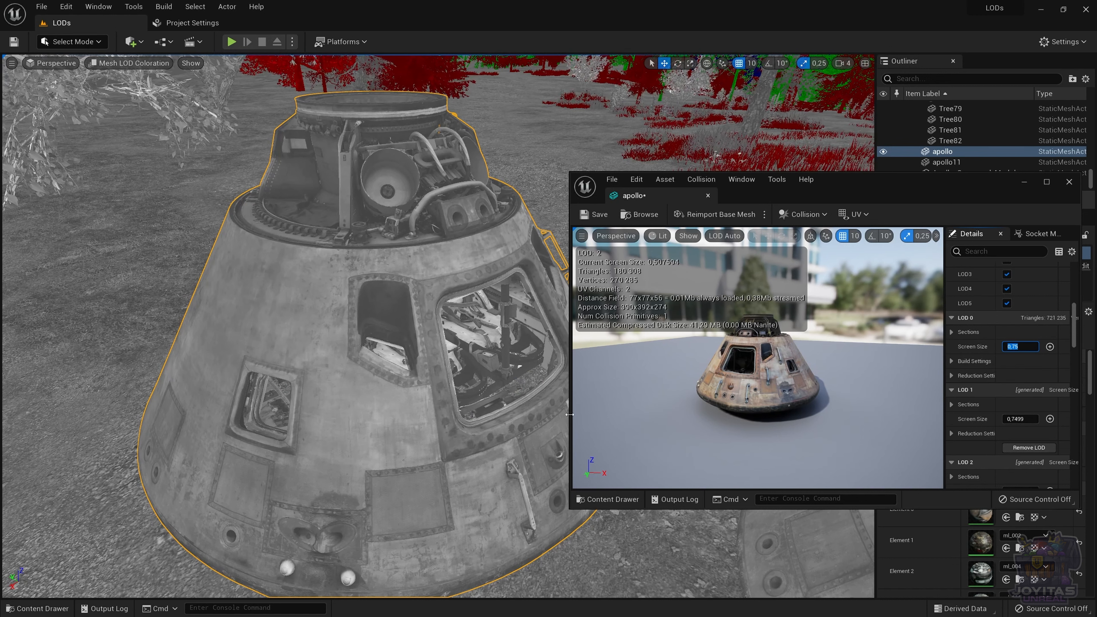
Raise the screen size of LOD 0 to 0.9.
text(0.9)
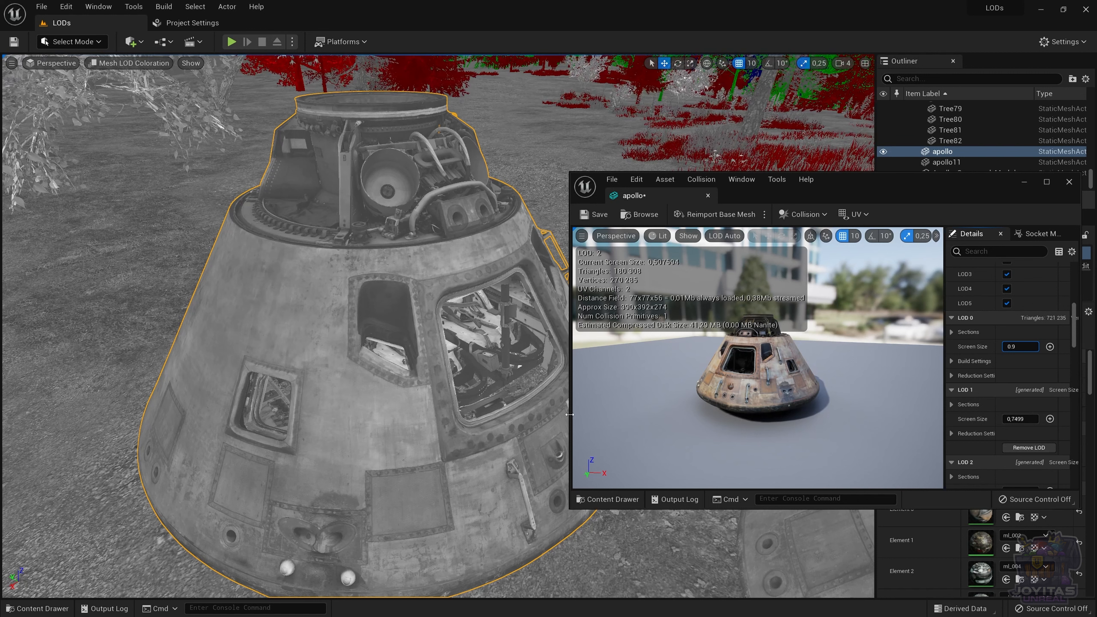
key(Return)
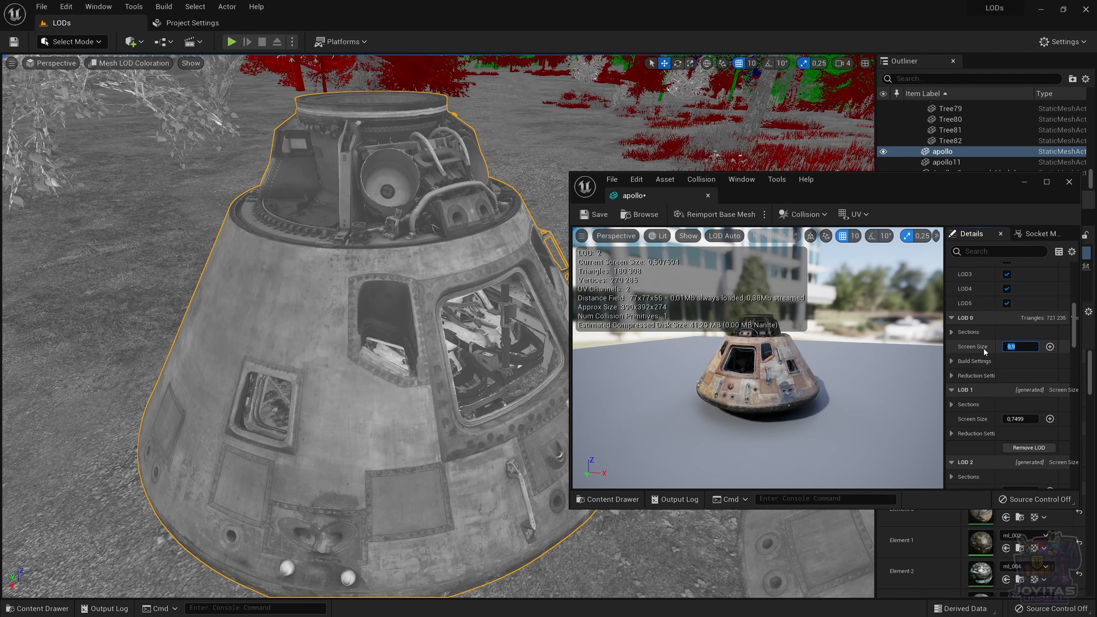
scroll(983, 366, down, 2)
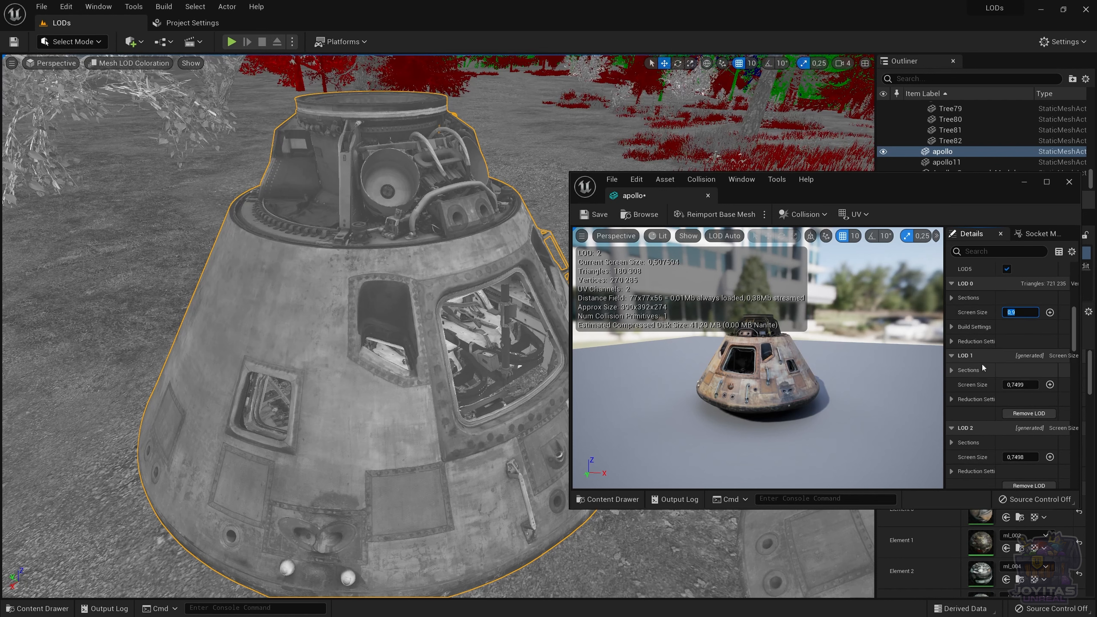
Raise the screen size of LOD 1 on the apollo mesh to 0.8999.
click(1016, 385)
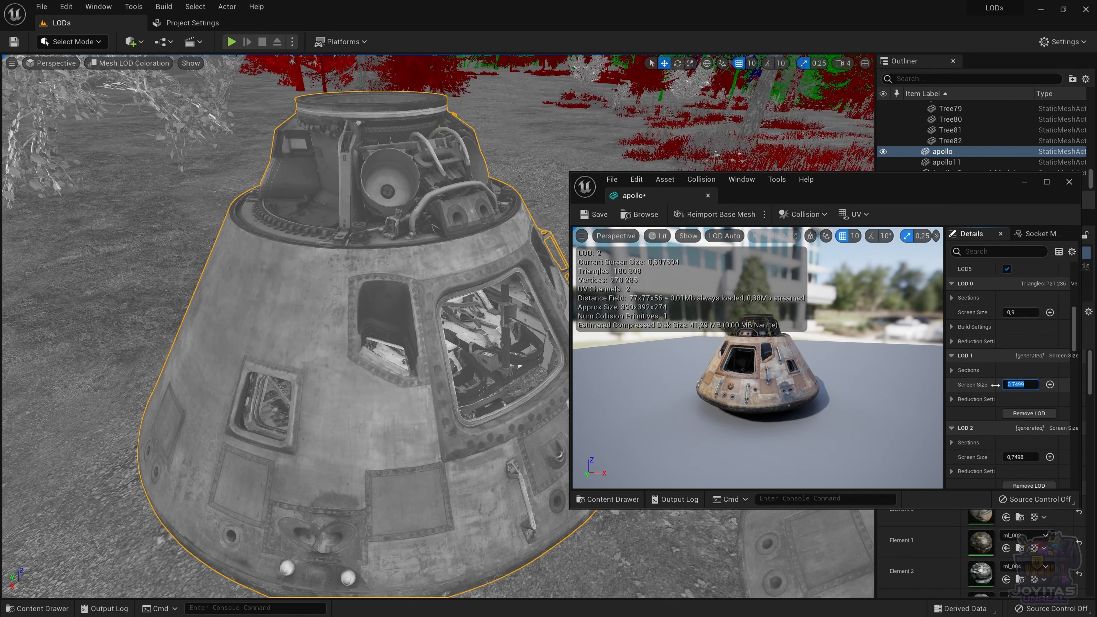
right_drag(483, 383, 479, 383)
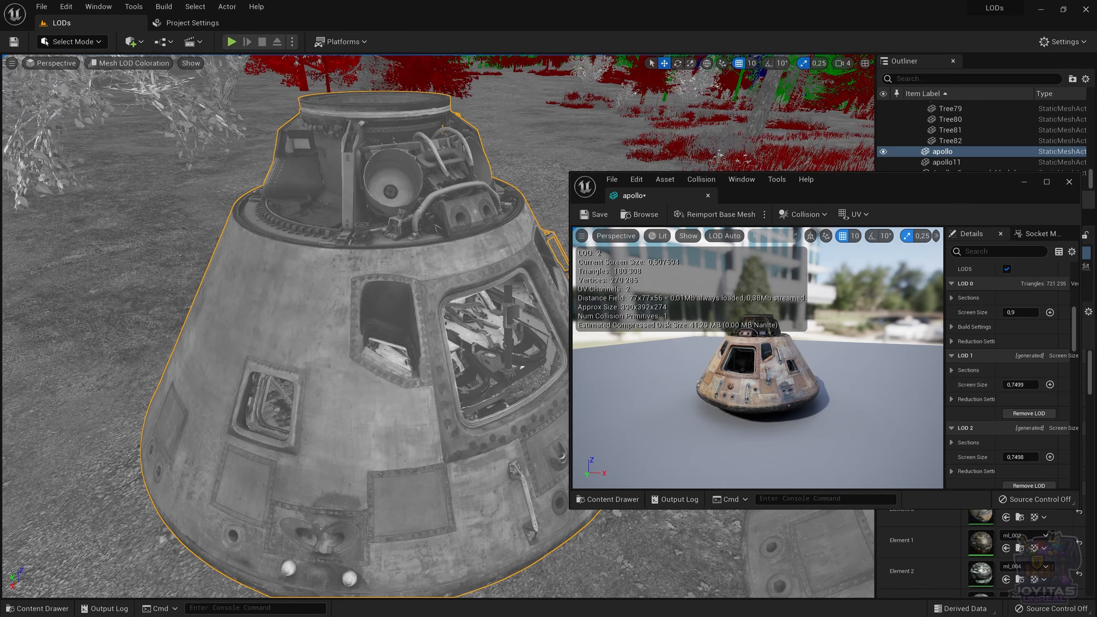
key(s)
key(w)
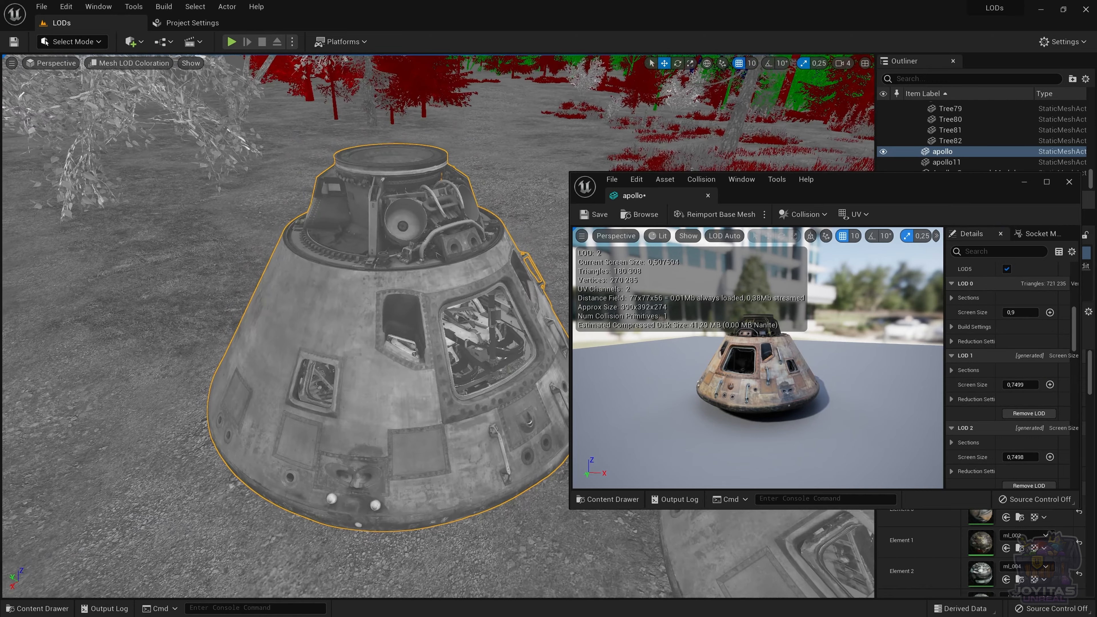
key(w)
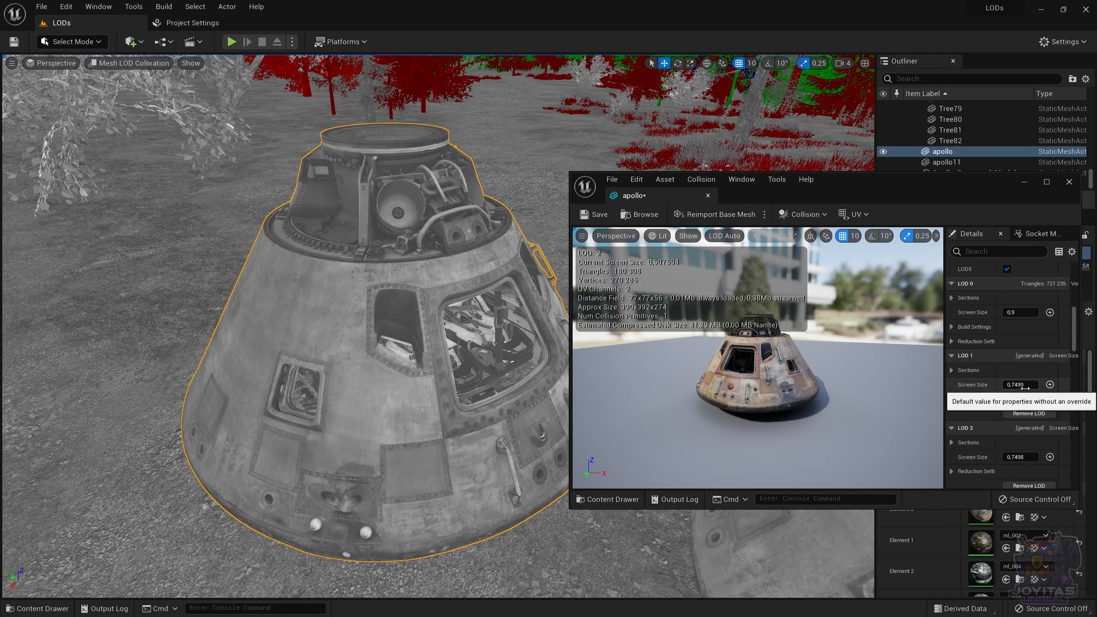
drag(1025, 385, 1058, 385)
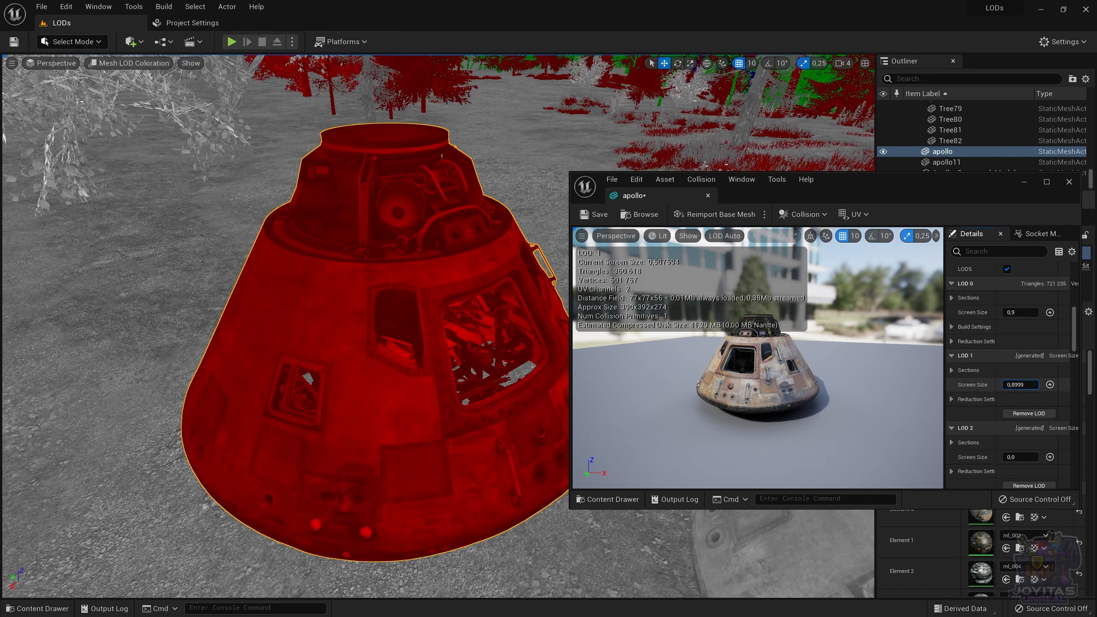
Lower the screen size of LOD 1 to 0.8.
click(1021, 385)
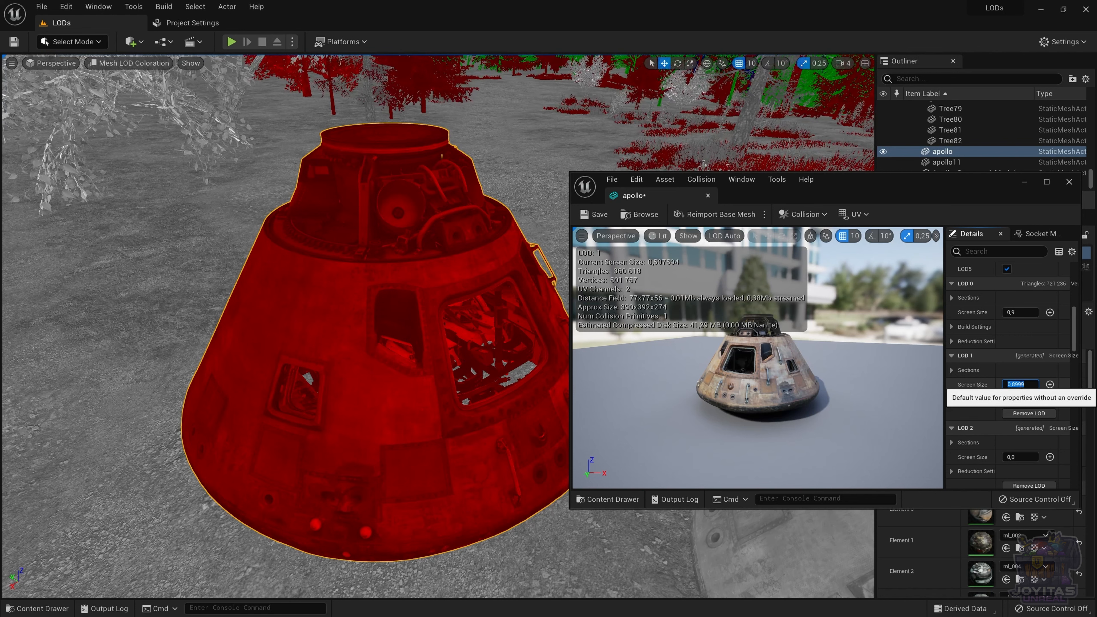
text(0)
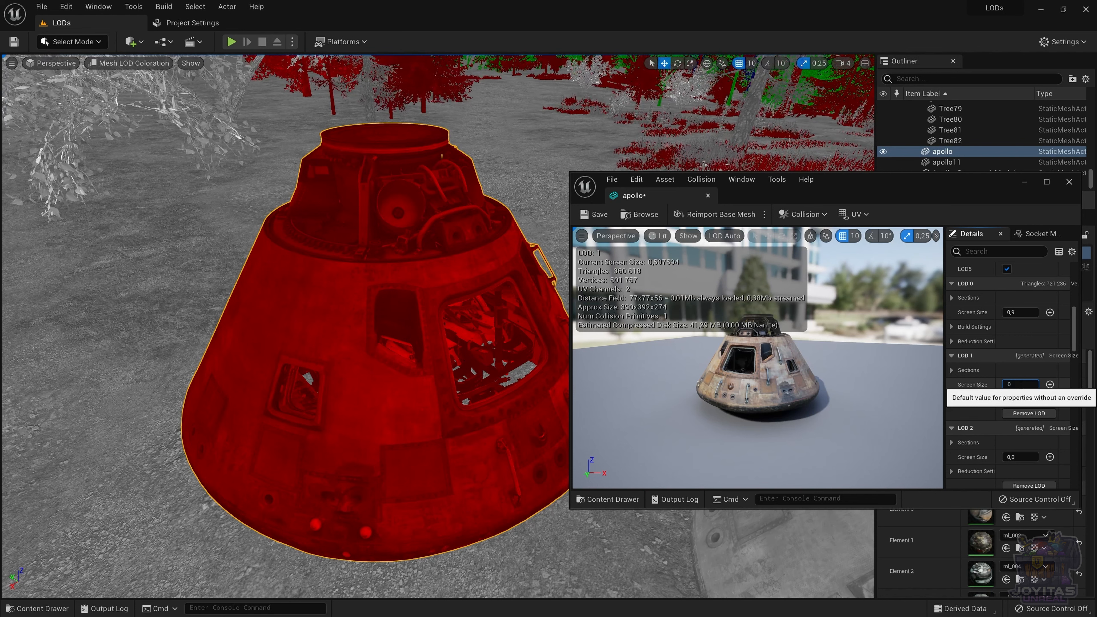
text(,8)
key(Return)
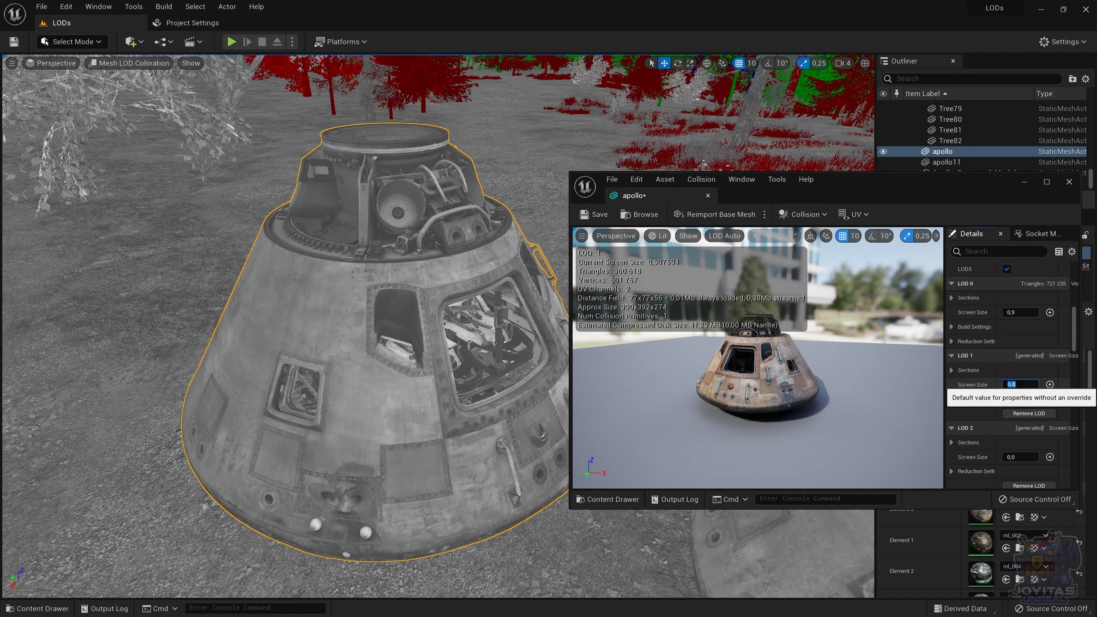
Set the screen size of LOD 1 to 0.85 and check in the level at what distance the capsule switches LOD.
text(0)
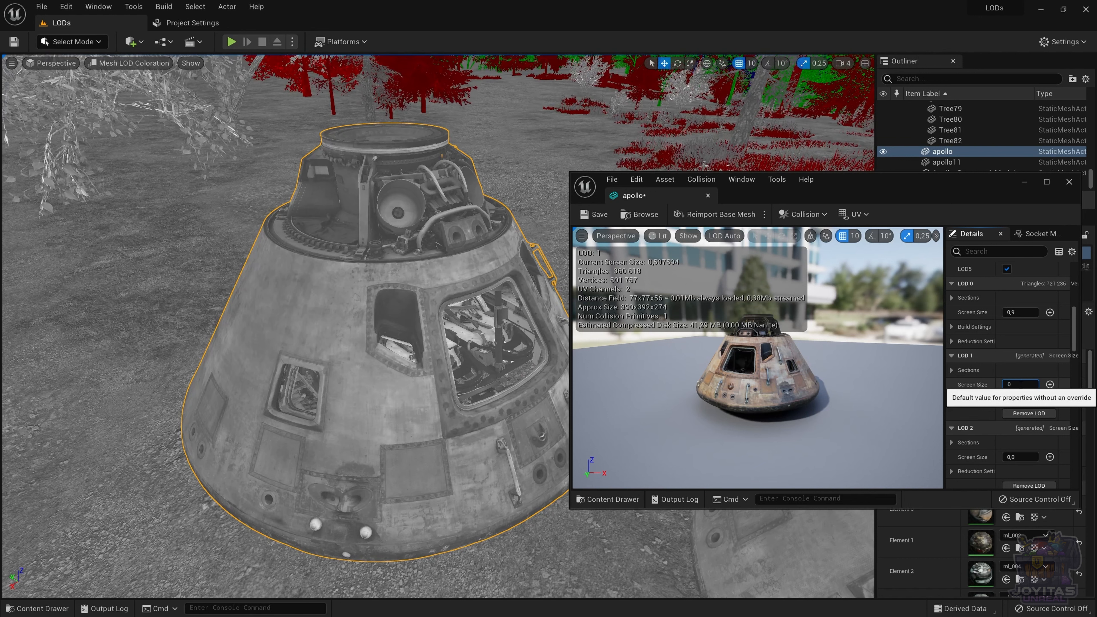
text(,85)
key(Return)
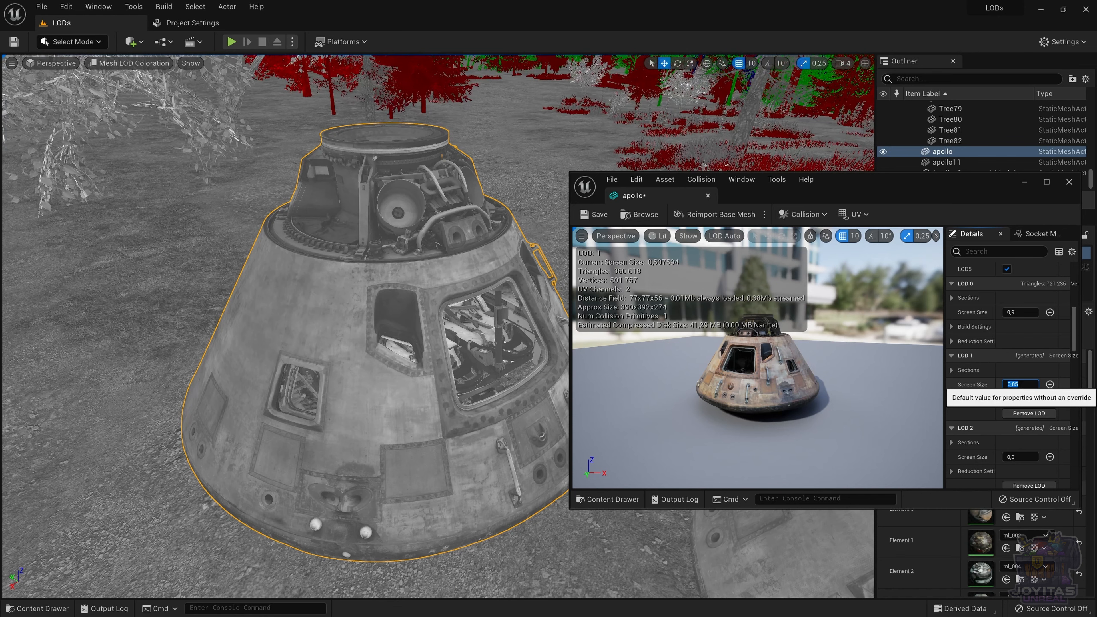
right_drag(482, 386, 487, 386)
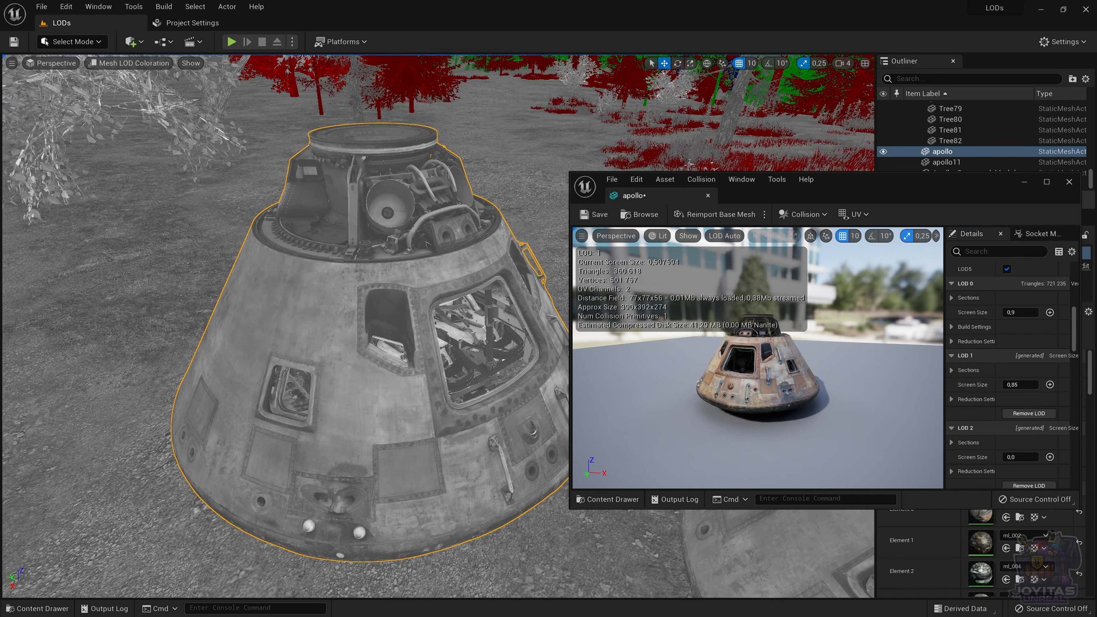
key(s)
key(w)
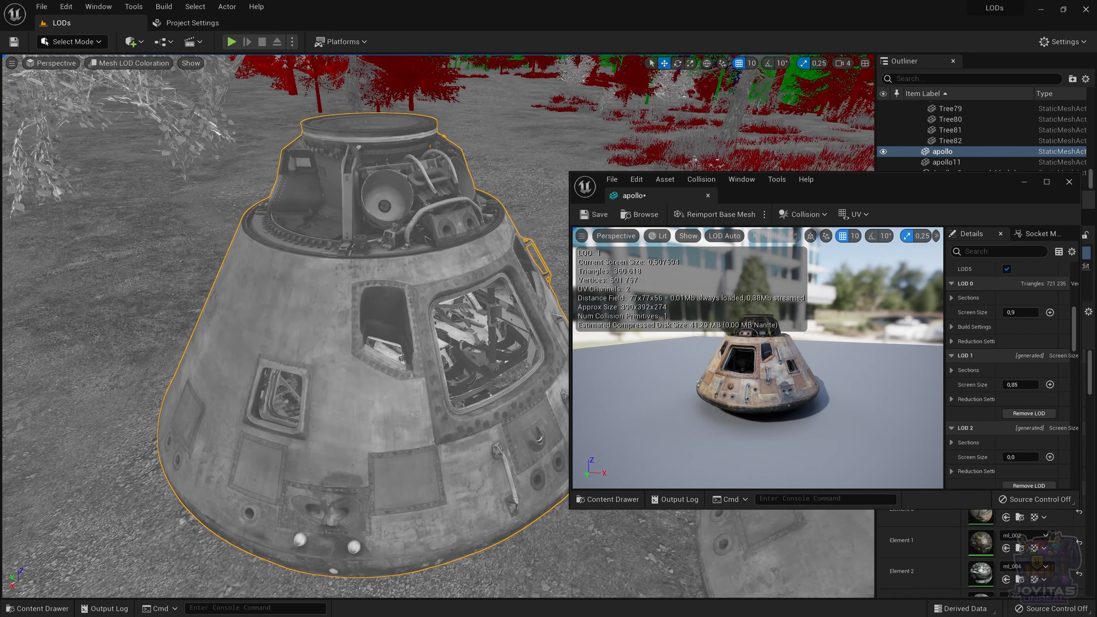
key(s)
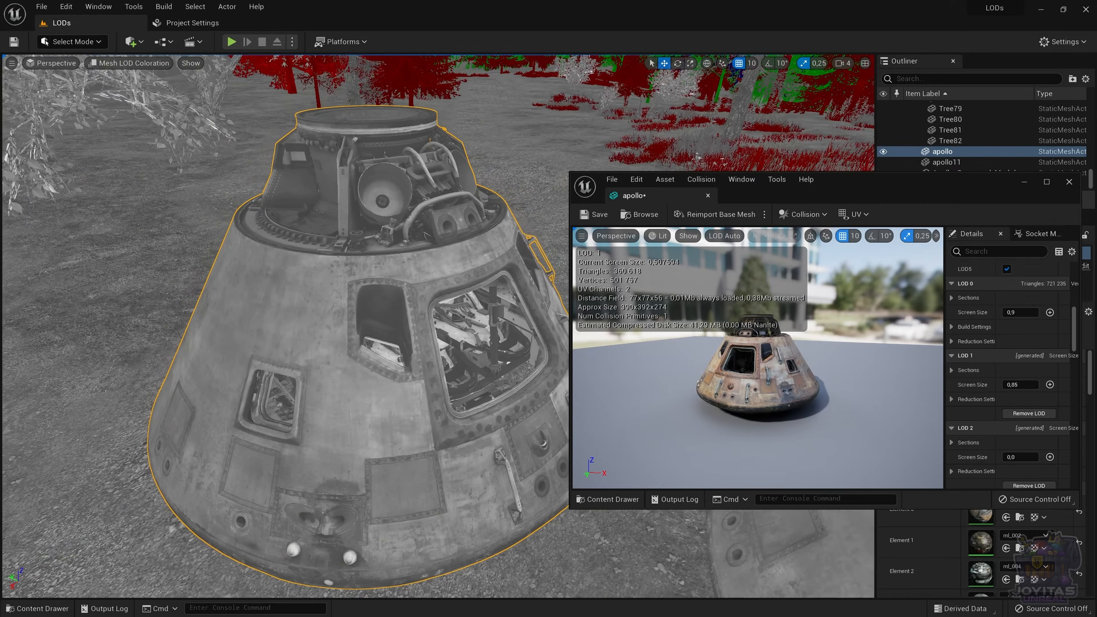
key(s)
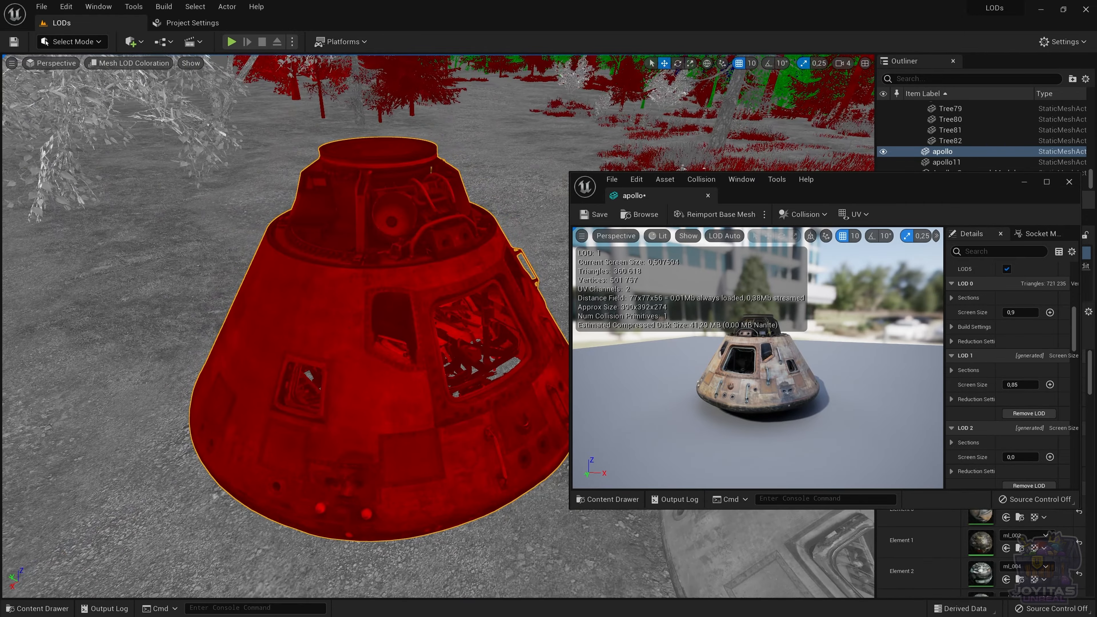
Set the screen size of LOD 2 on the apollo mesh to 0.75.
scroll(1037, 418, down, 2)
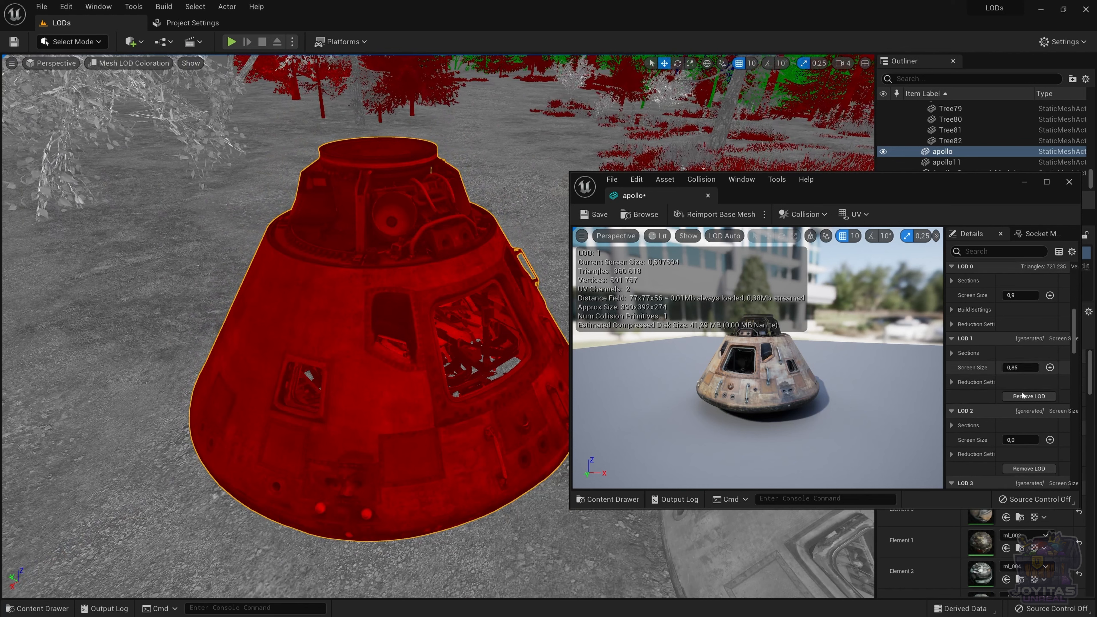
click(1026, 426)
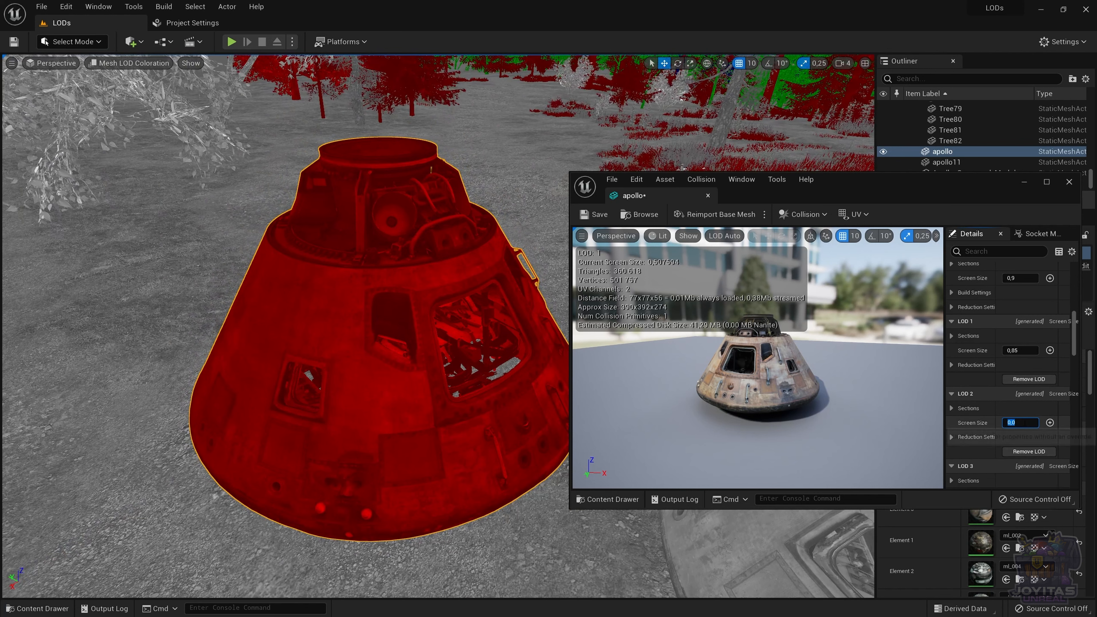
text(0)
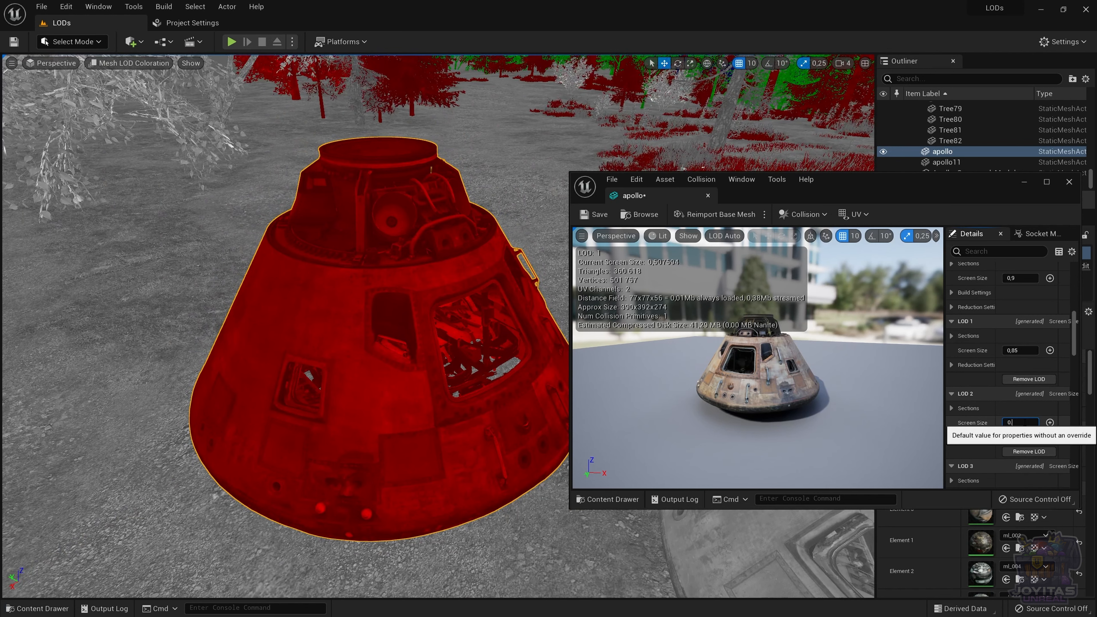
text(.75)
key(Return)
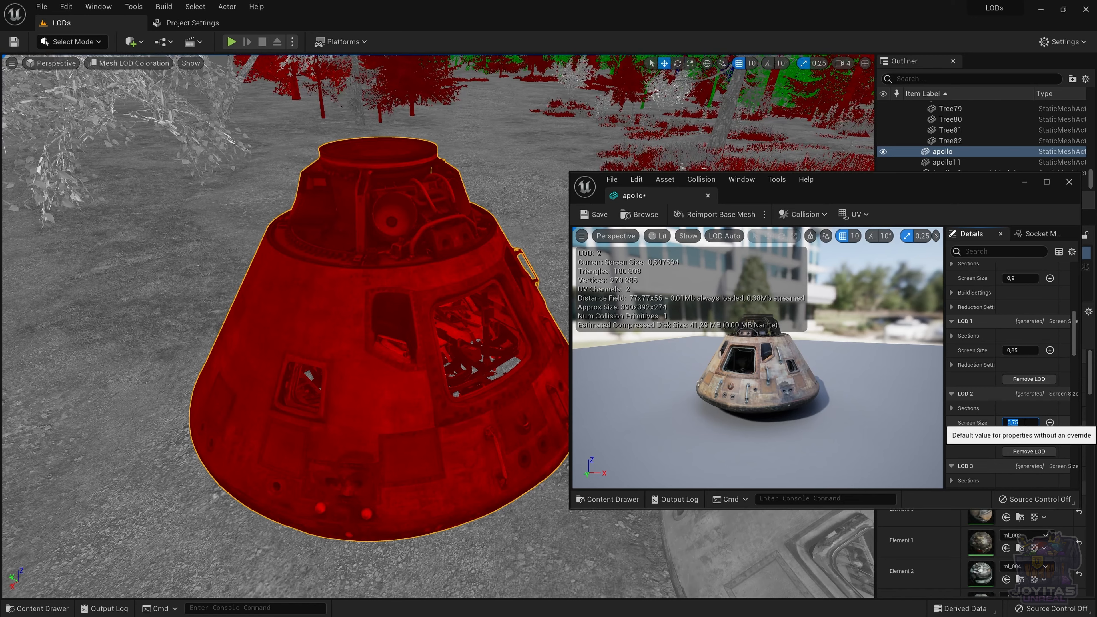
Examine how the capsule switches between LOD 0, LOD 1 and LOD 2 in the level at near and far distances.
mouse_move(484, 389)
right_down()
mouse_move(465, 389)
mouse_move(496, 389)
right_up()
key(s)
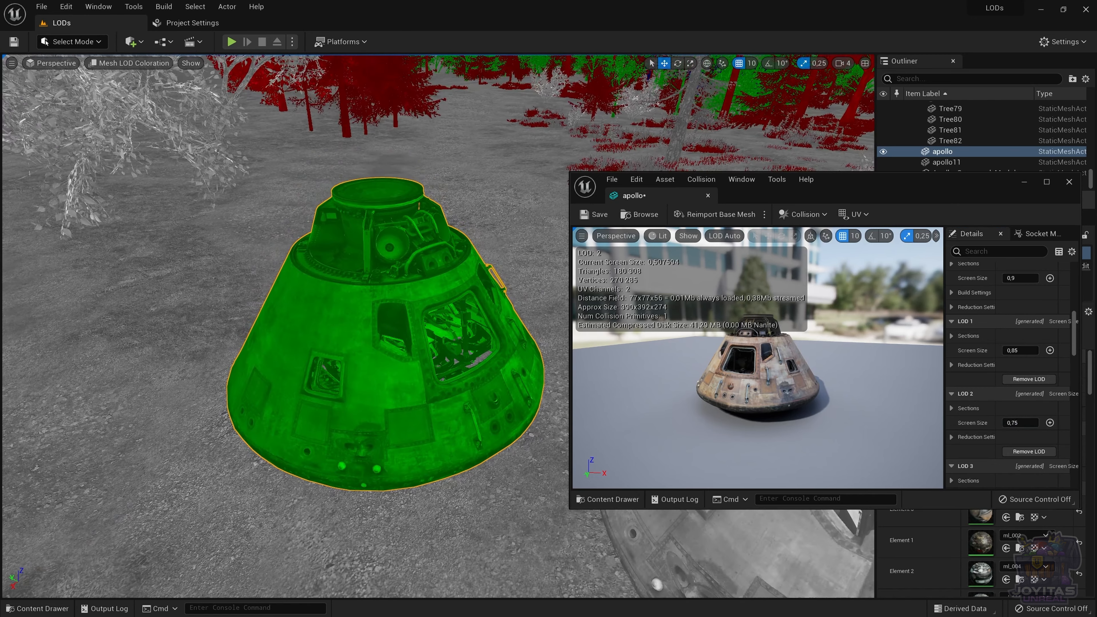
key(w)
key(s)
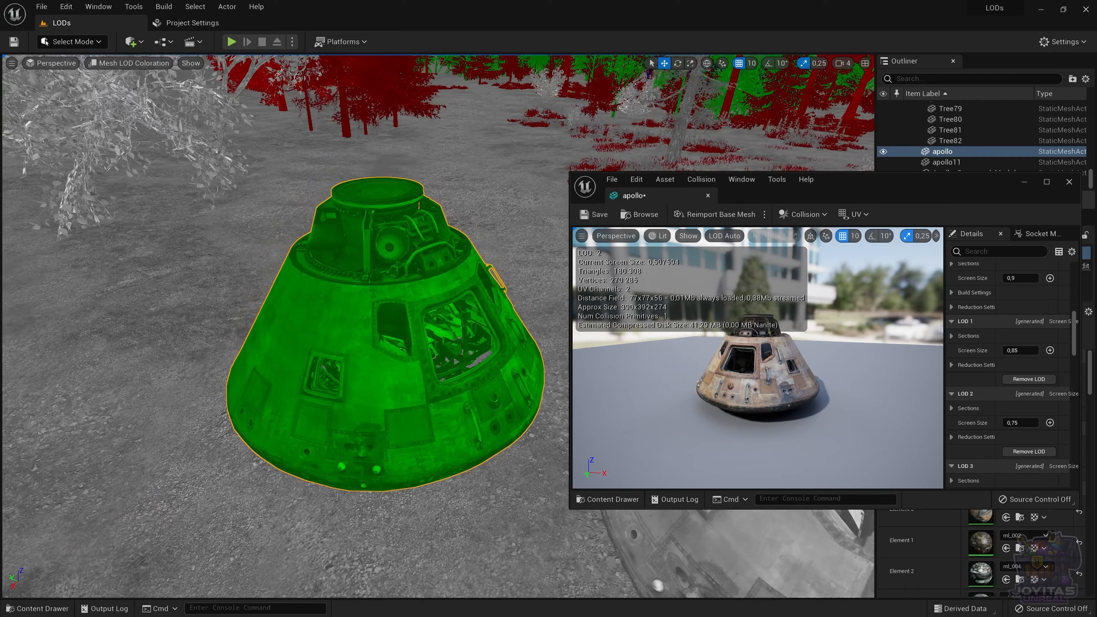
key(w)
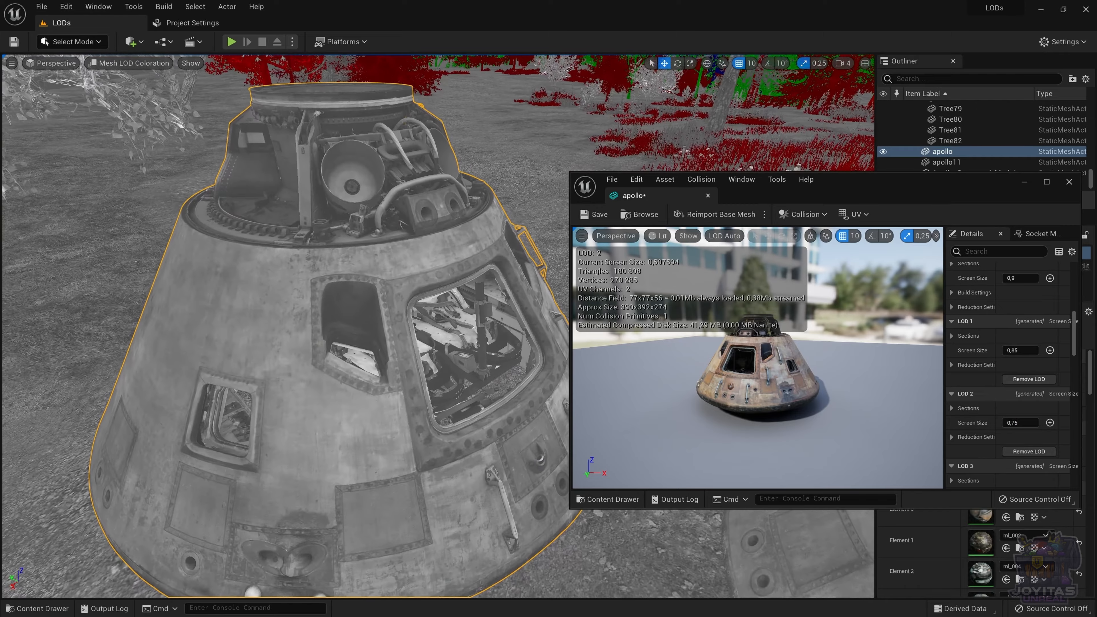
key(s)
key(s)
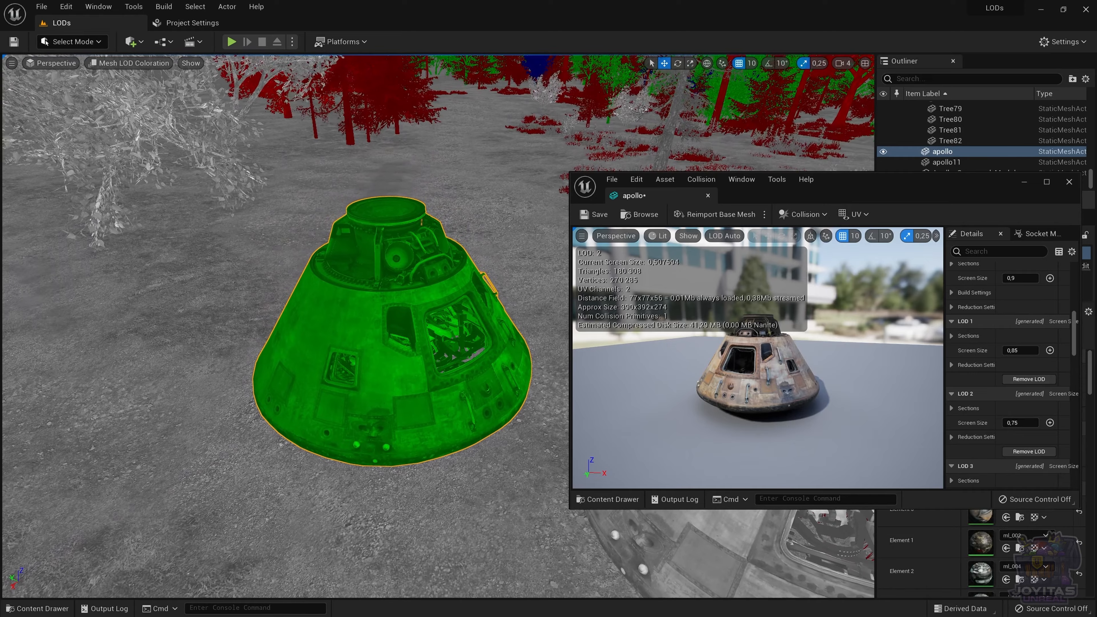
key(s)
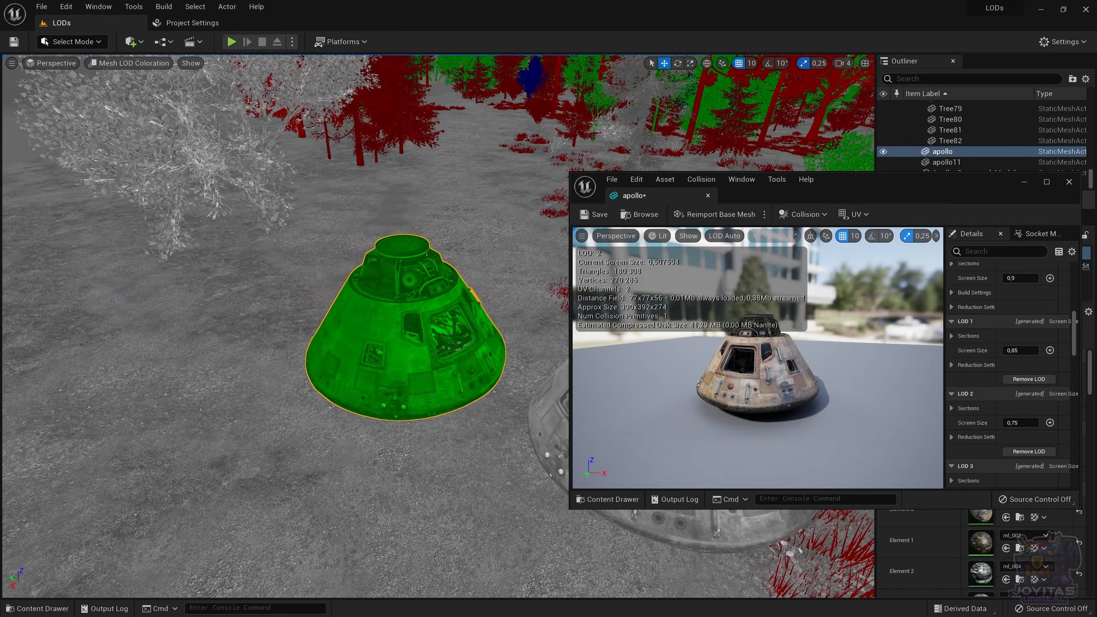
key(w)
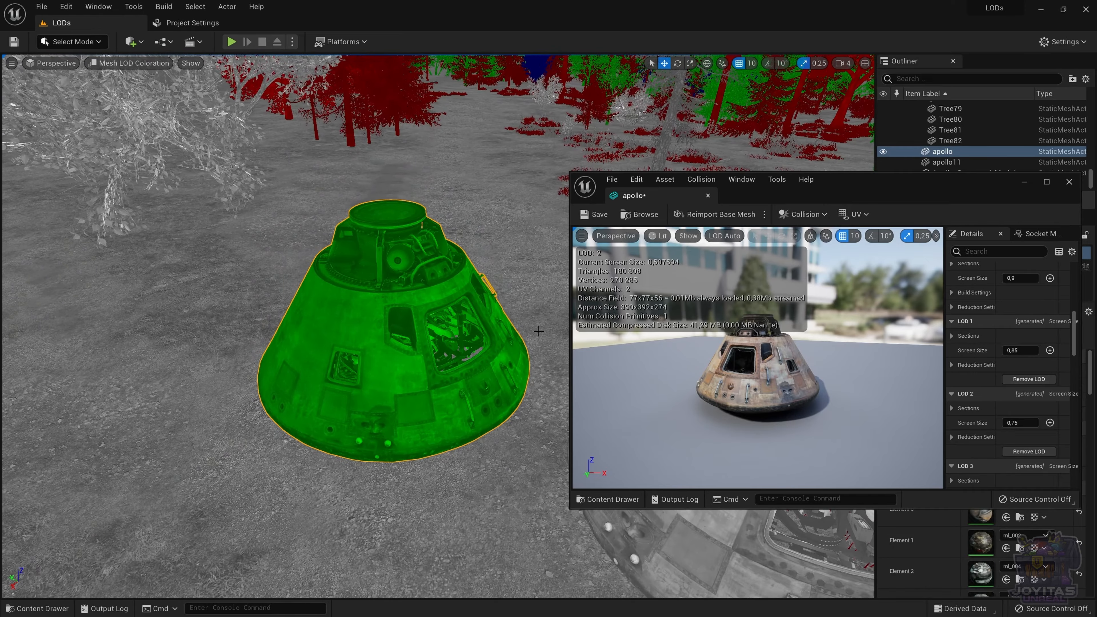
Set the screen size of LOD 3 to 0.6 and check the capsule's LOD colour in the level at different distances.
scroll(1045, 410, down, 4)
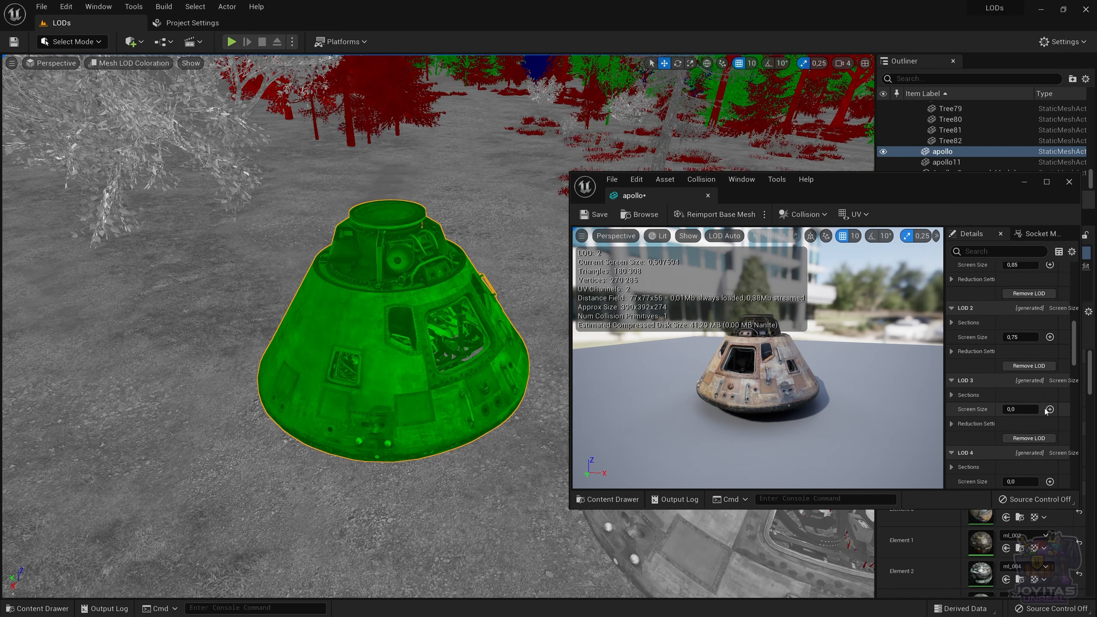
click(1020, 409)
text(0.6)
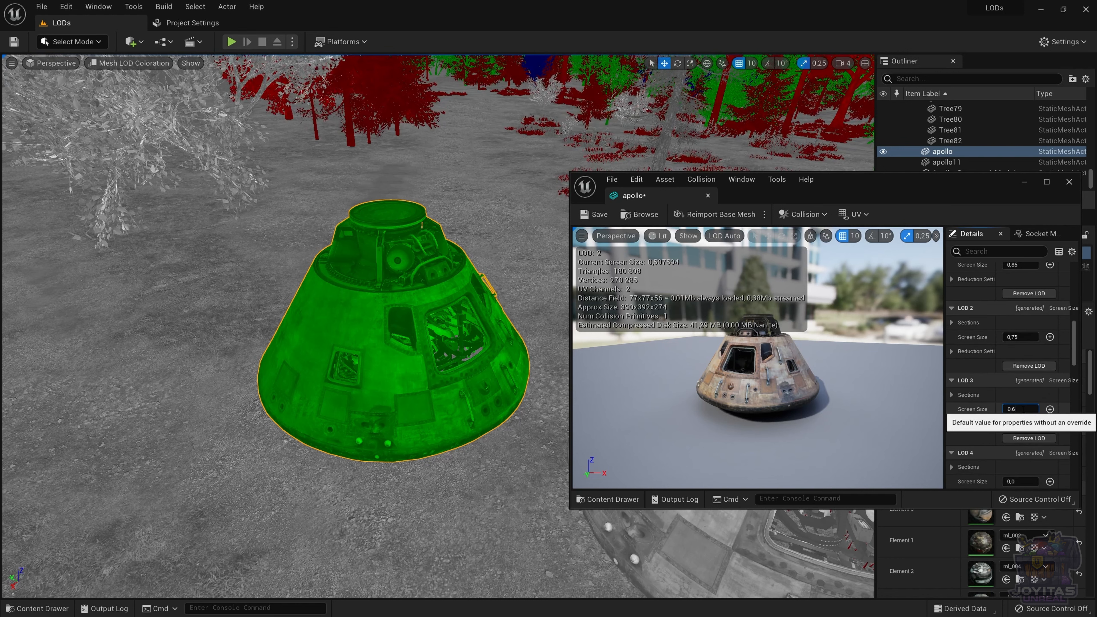
key(Return)
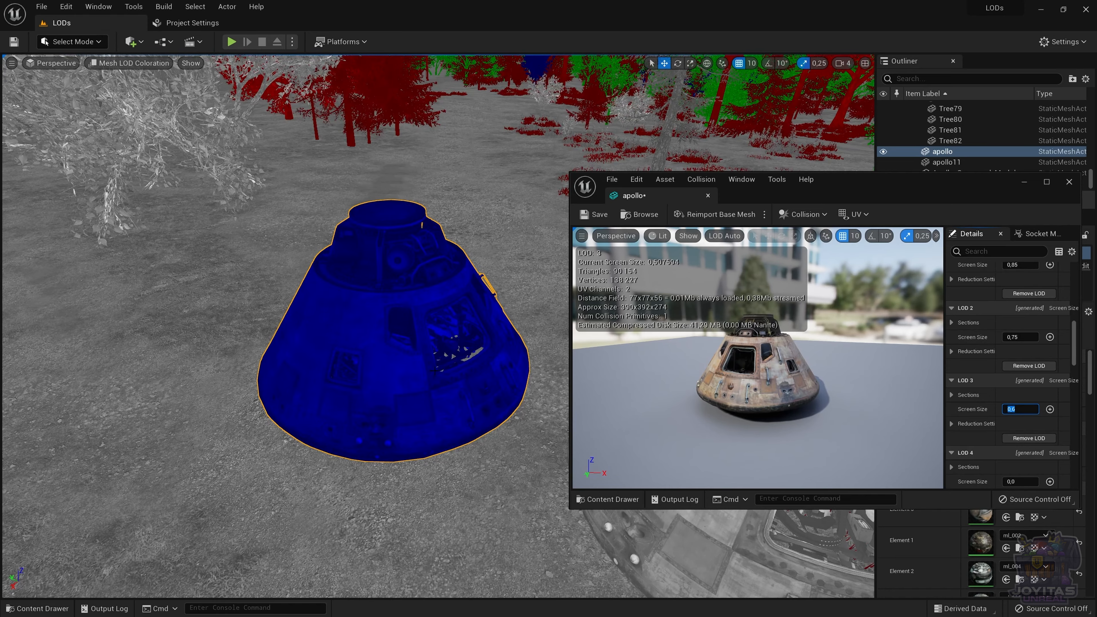
right_drag(444, 368, 441, 363)
key(w)
key(s)
key(s)
key(w)
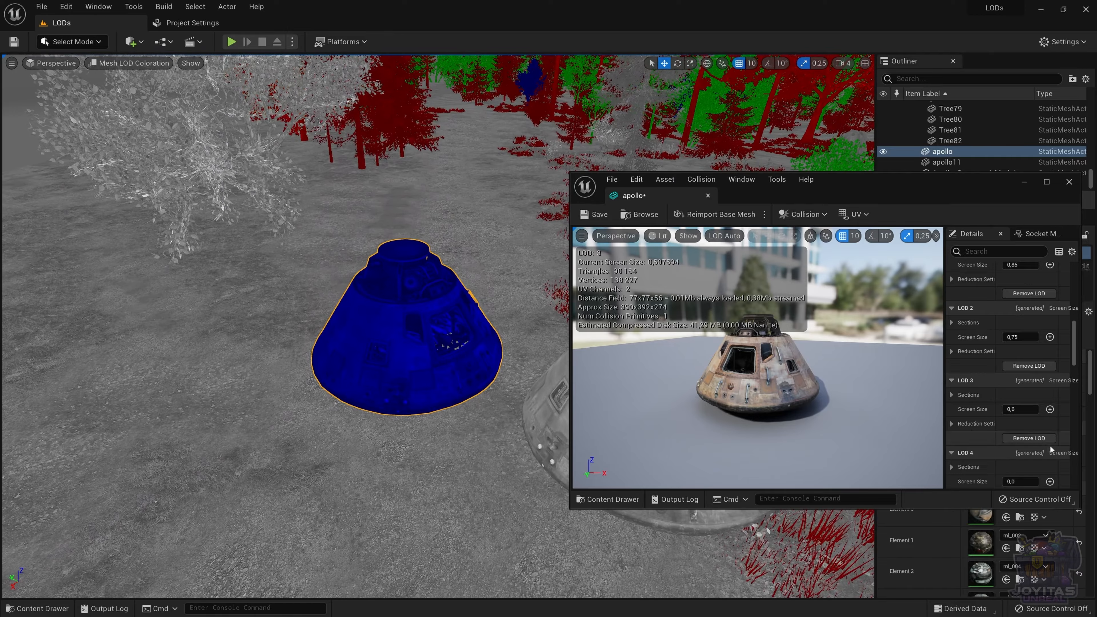
Set the screen size of LOD 4 on the apollo mesh to 0.45, keeping its reduction settings collapsed.
scroll(1020, 415, down, 4)
click(1020, 428)
scroll(1020, 428, down, 1)
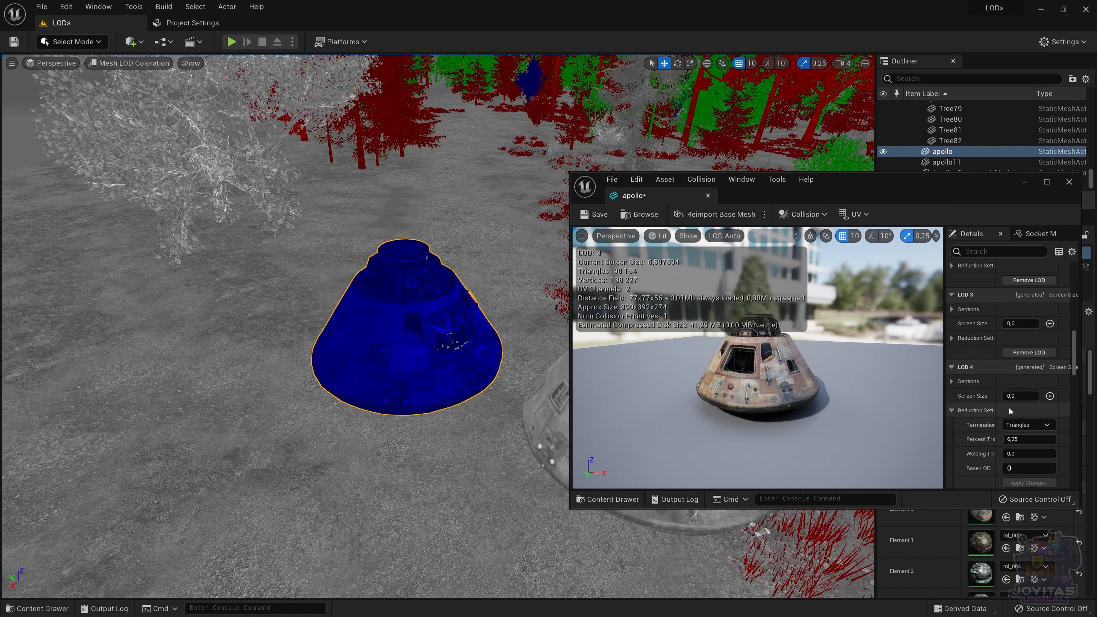
click(952, 411)
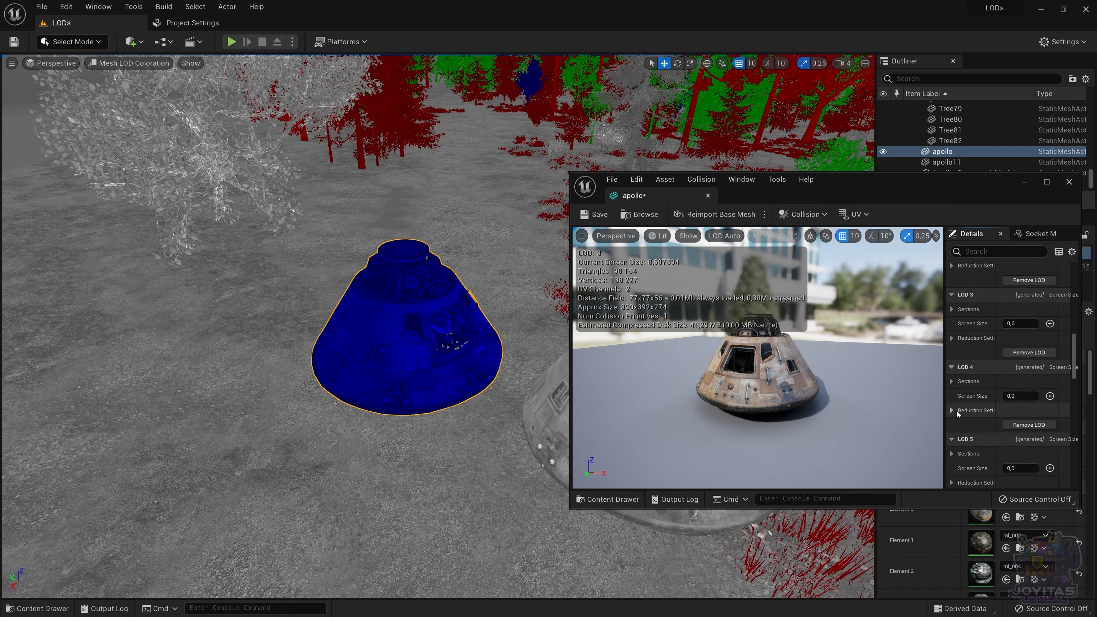
click(1021, 397)
text(0.45)
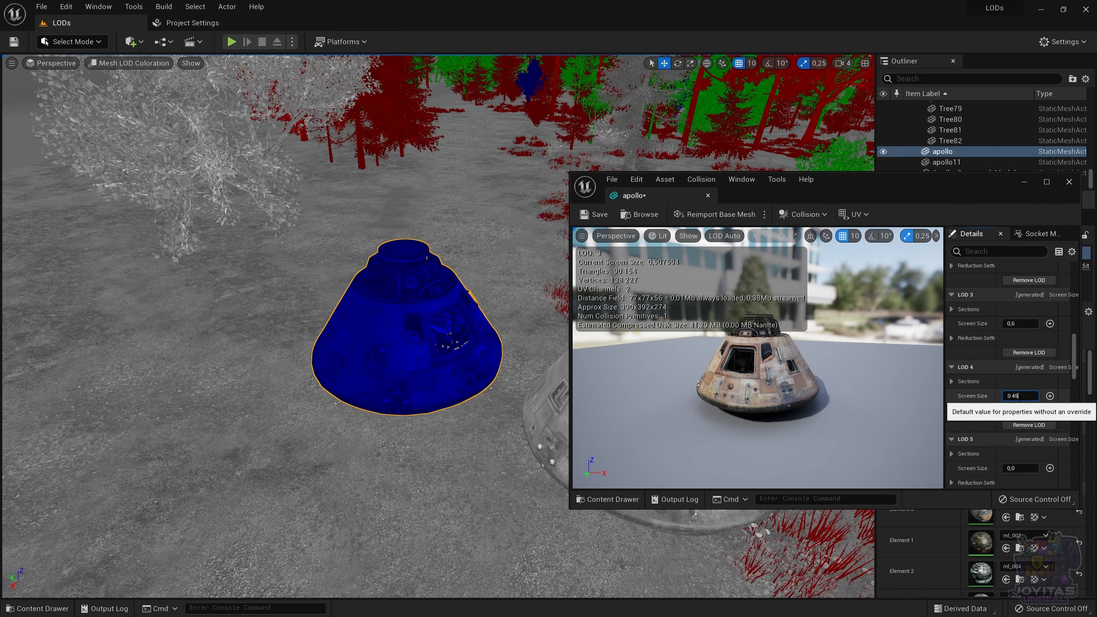
key(Return)
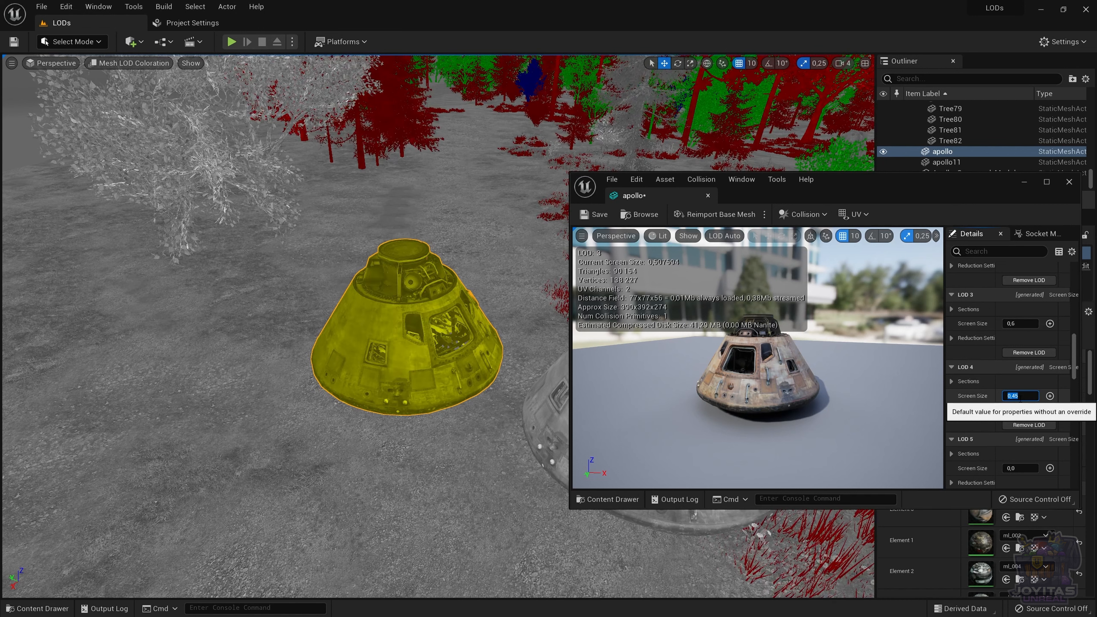
Set the screen size of LOD 5 on the apollo mesh to 0.35.
scroll(993, 388, down, 2)
scroll(996, 402, down, 1)
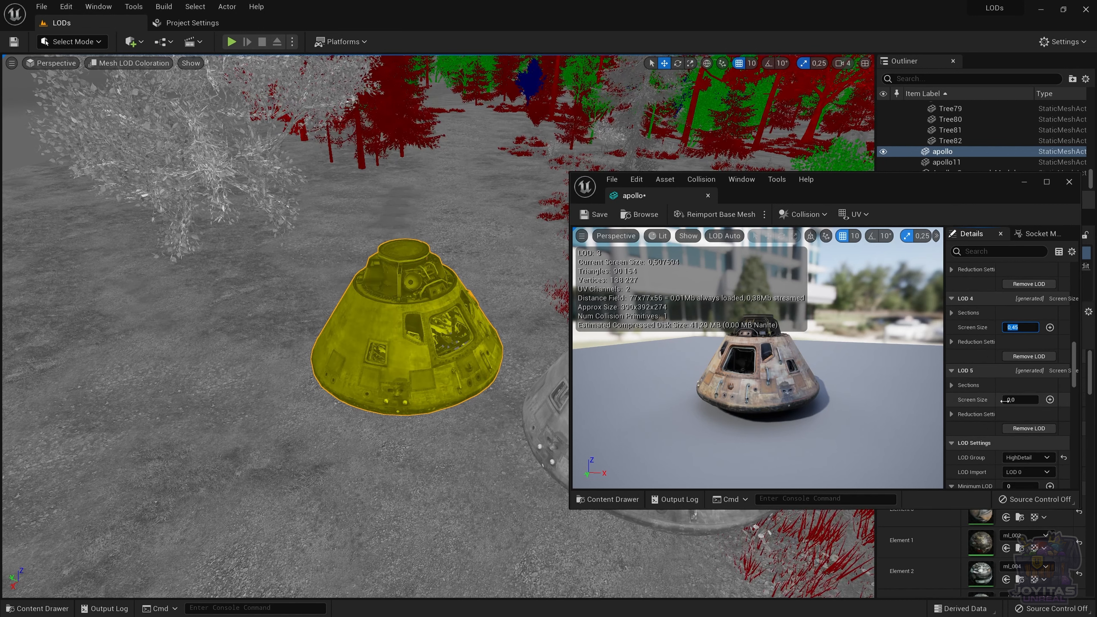
click(1016, 398)
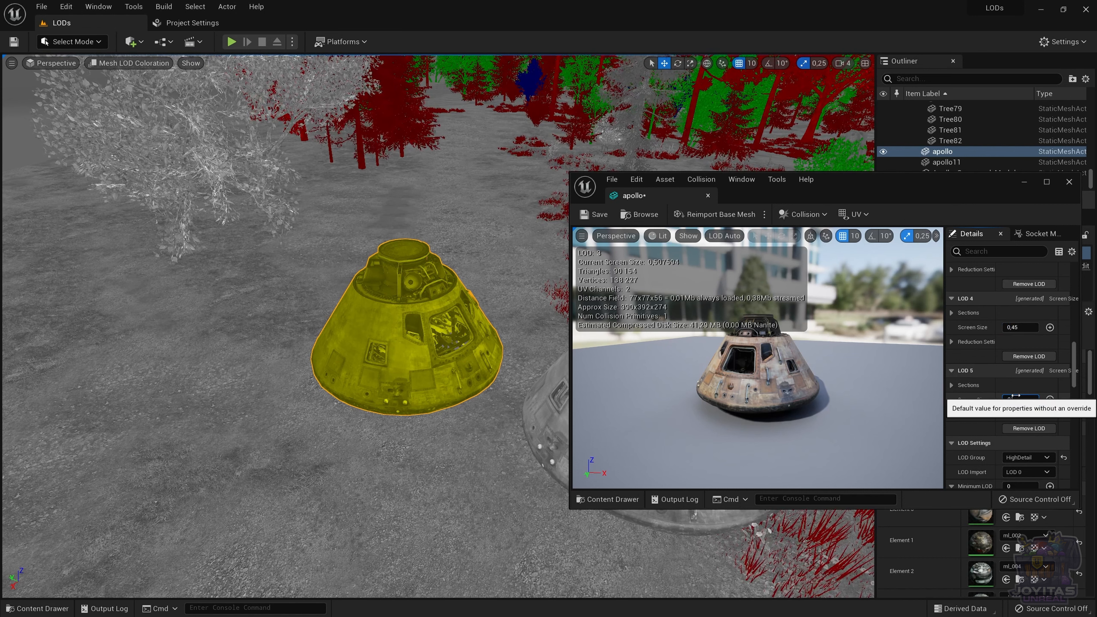
text(0,35)
key(Return)
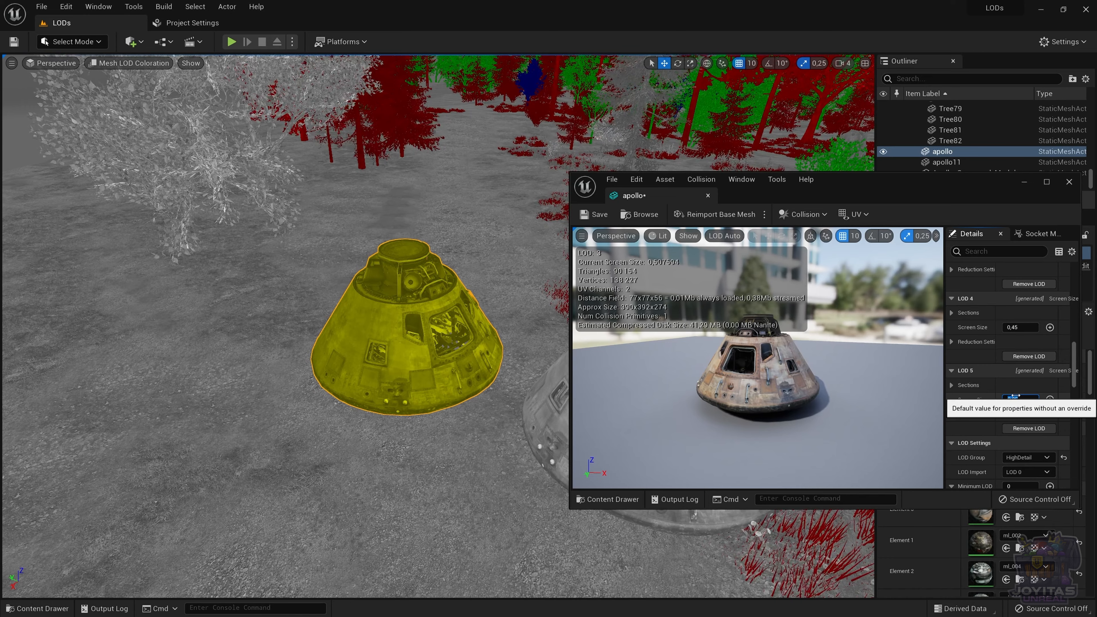
Examine the apollo capsule's LOD colours in the level while moving the camera repeatedly between near and far distances.
right_drag(448, 334, 442, 334)
key(s)
key(s)
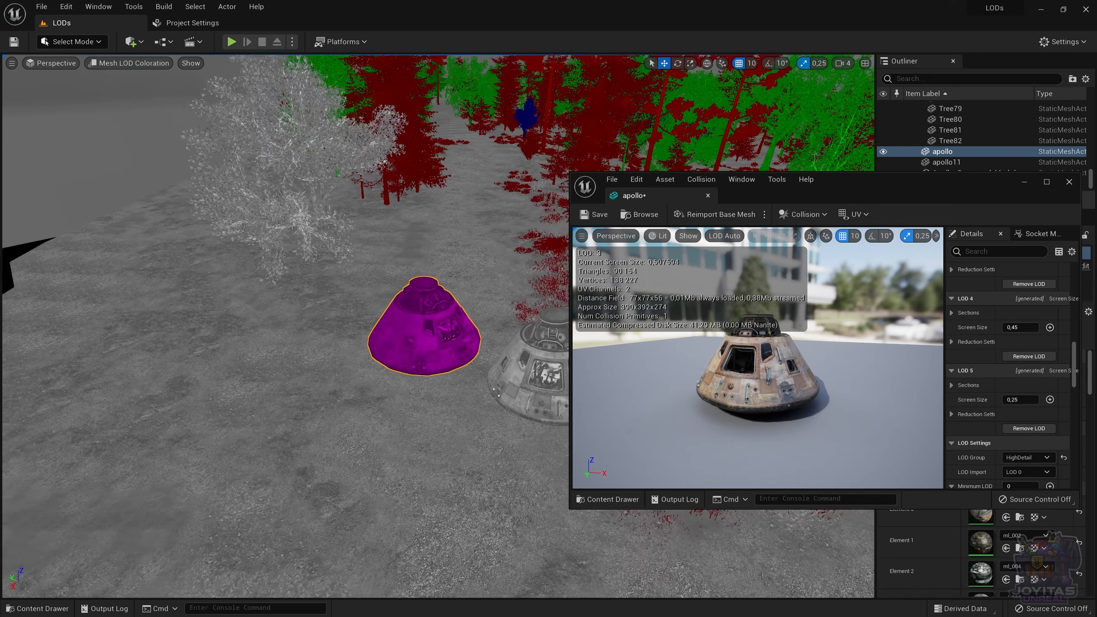
key(w)
key(w)
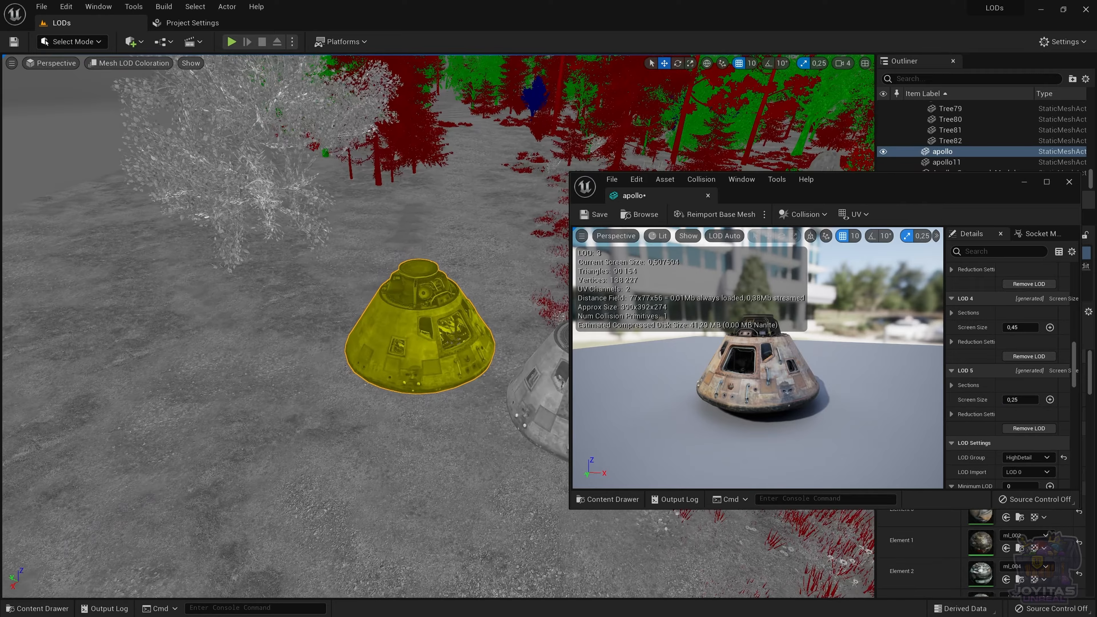
key(w)
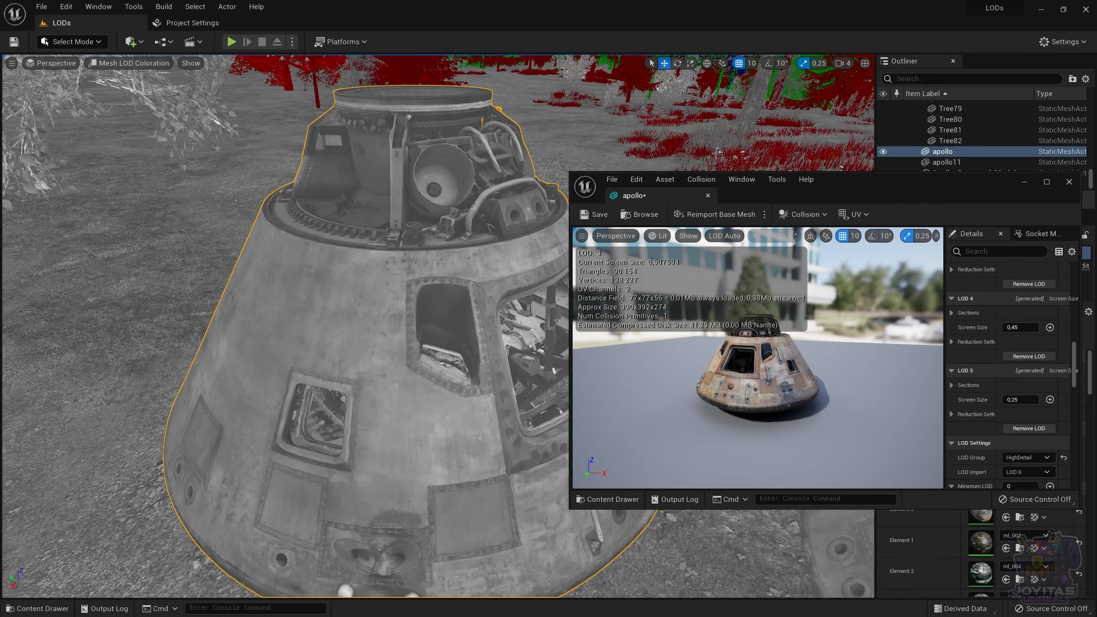
key(s)
key(s)
key(w)
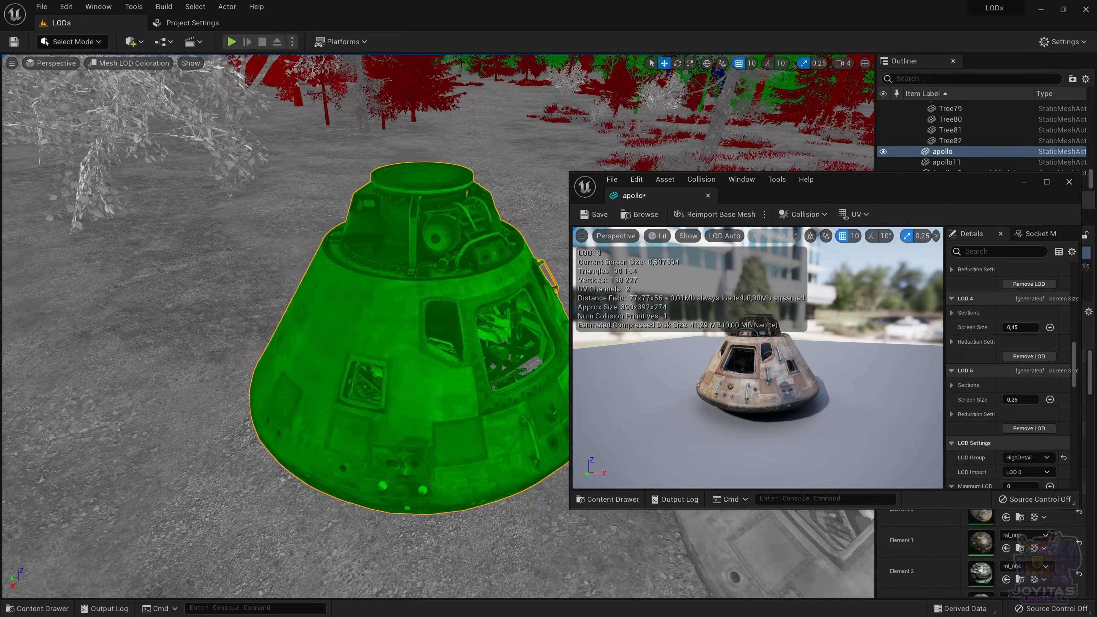
key(s)
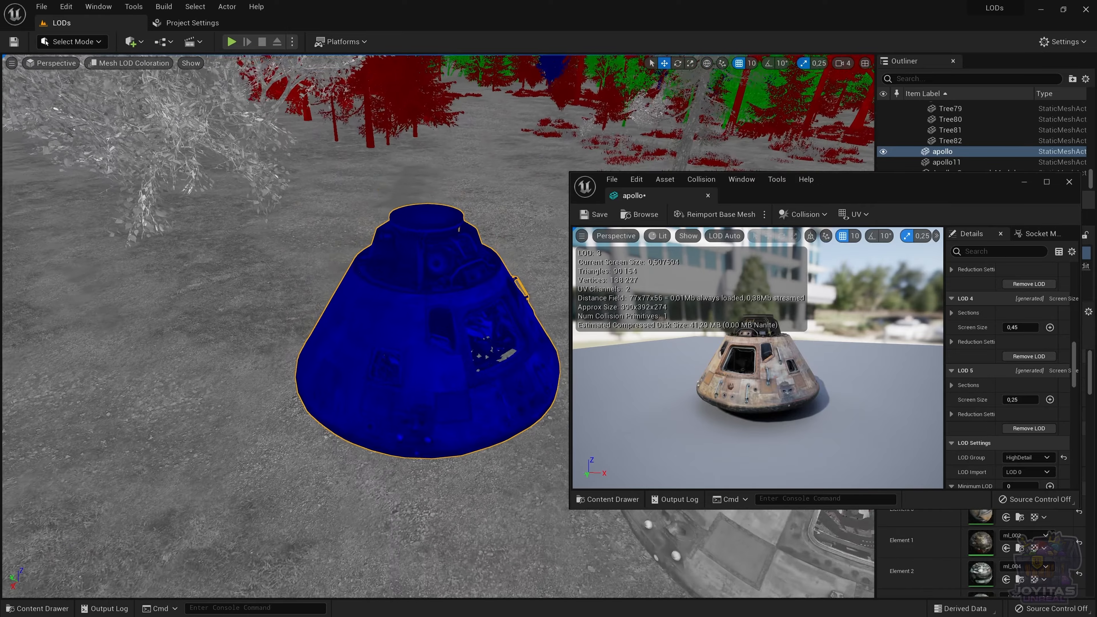
key(s)
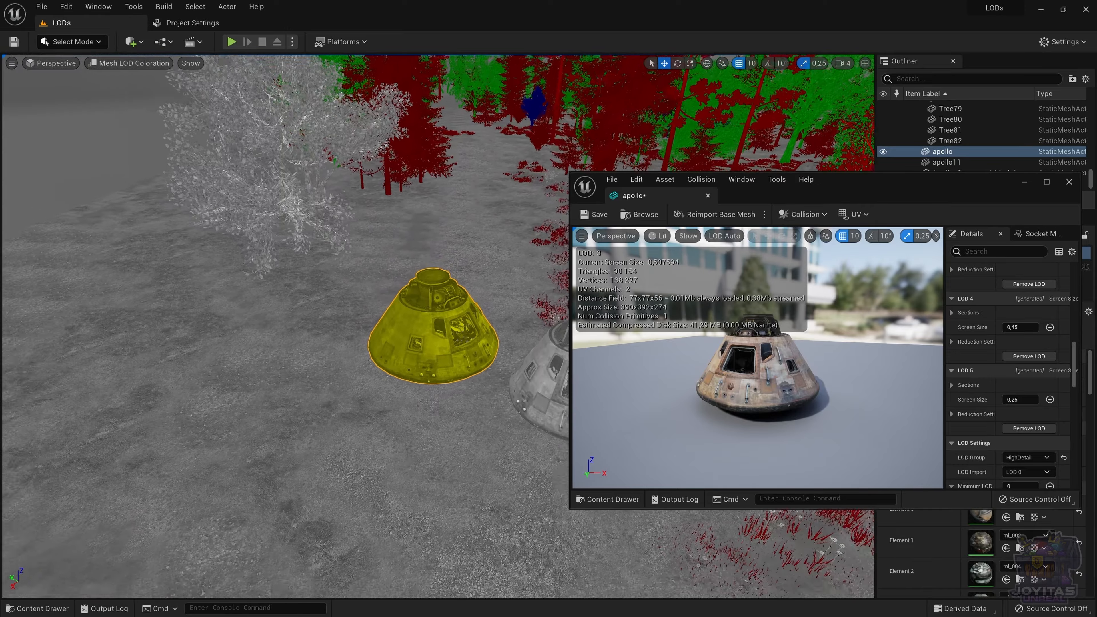
key(w)
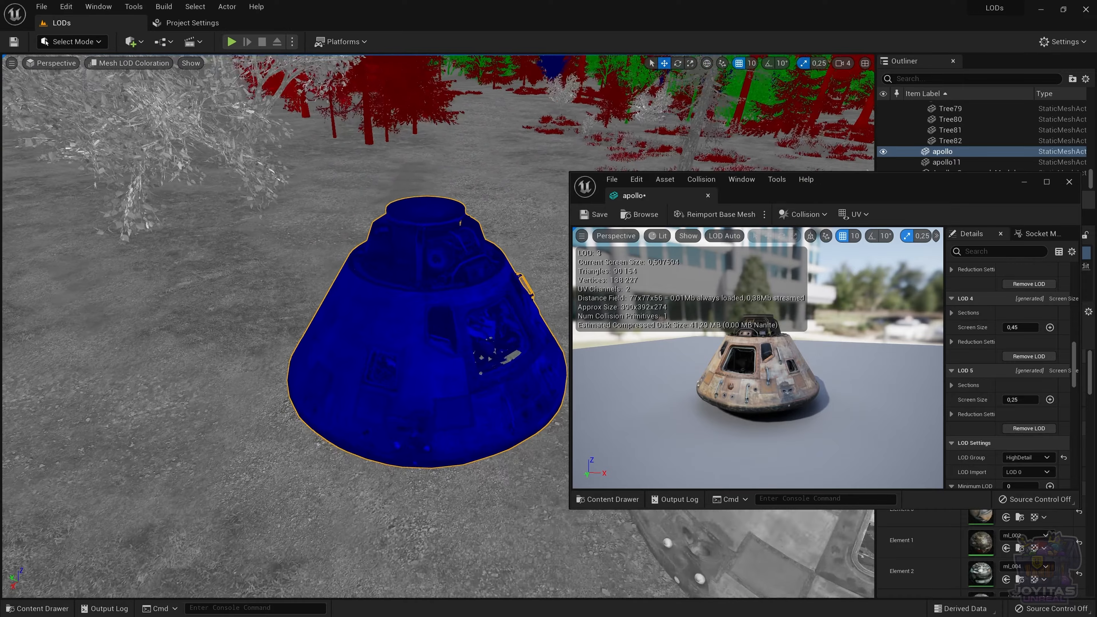
key(w)
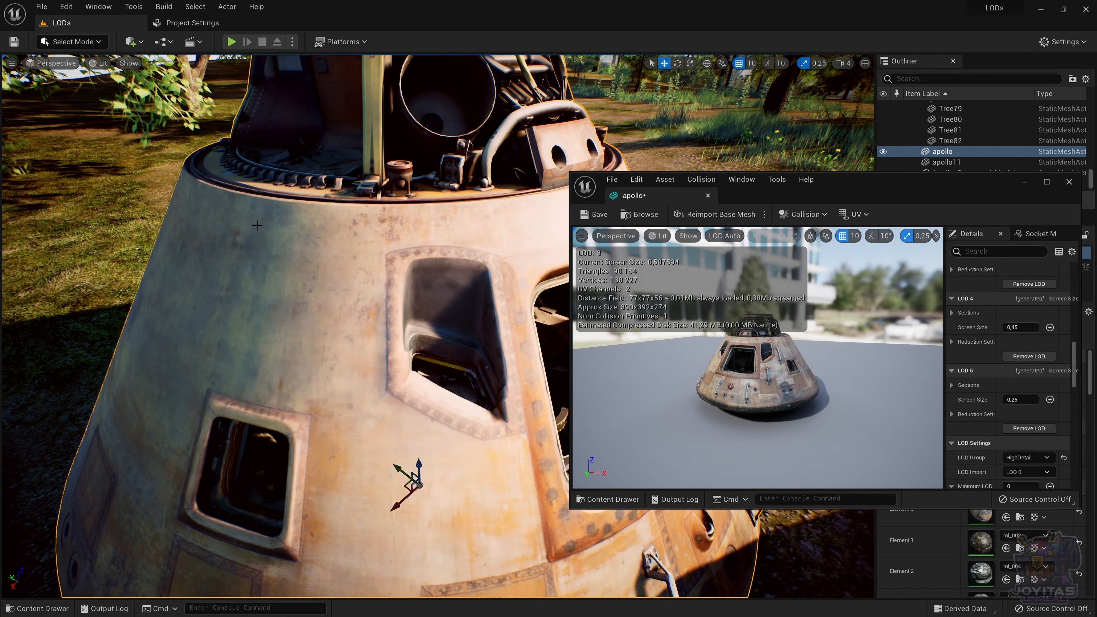
Examine the capsule's LOD transitions in the Lit view of the level at near and far distances.
click(171, 222)
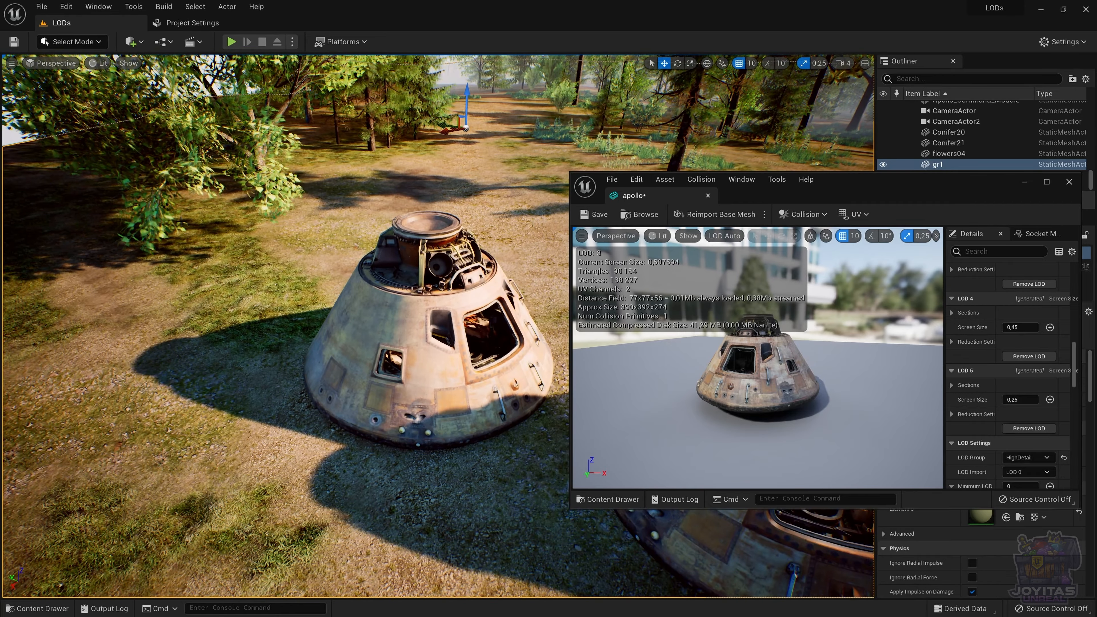
key(w)
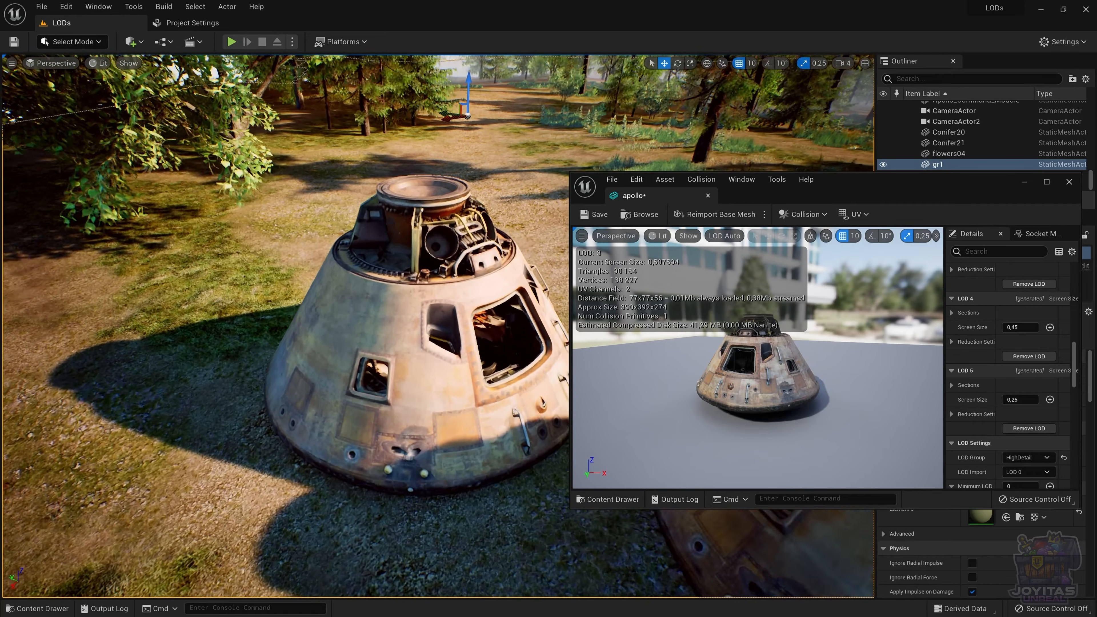
key(s)
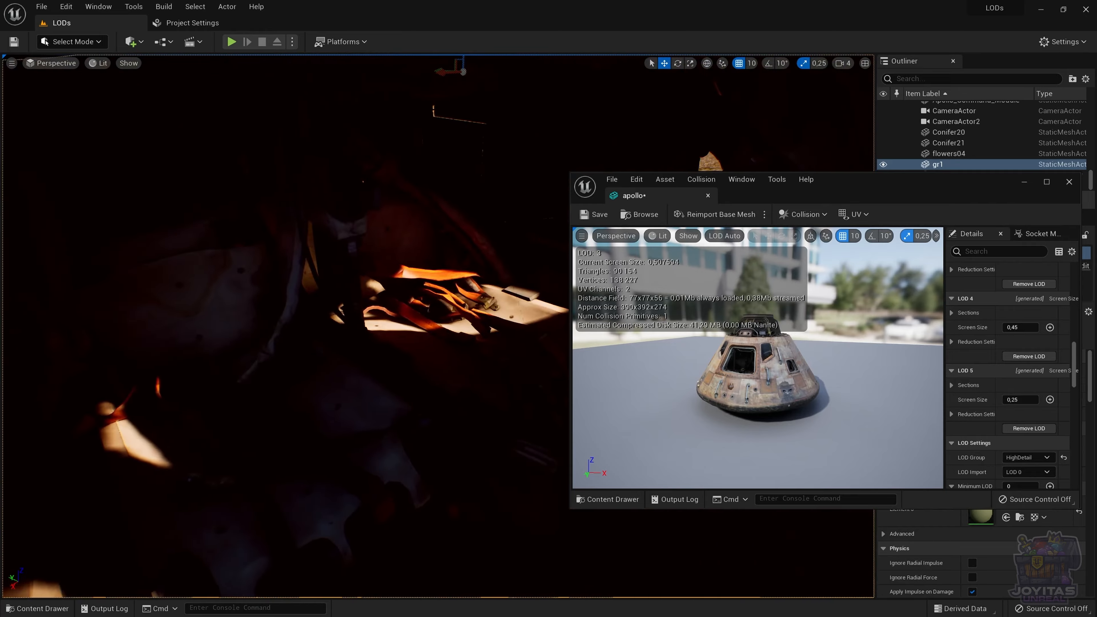
key(s)
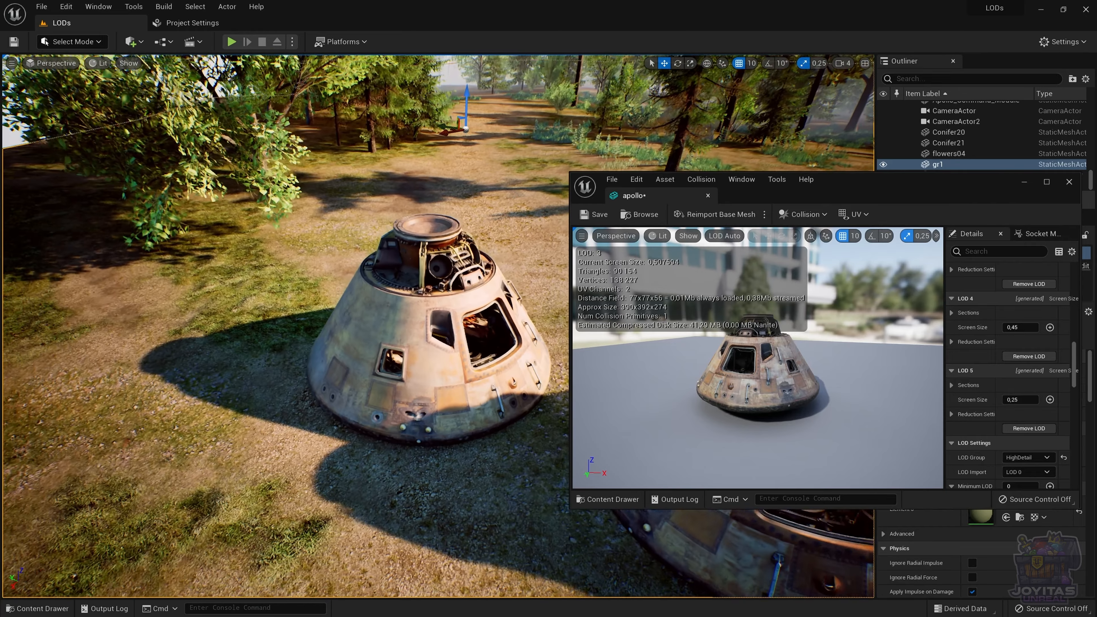
key(w)
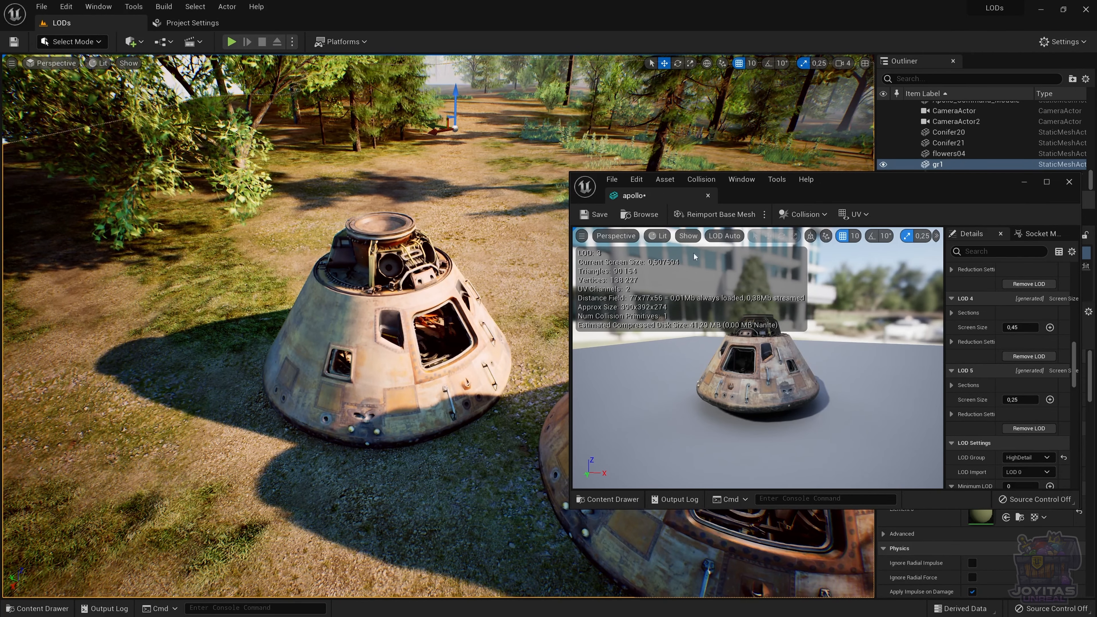
Add Mobile and Desktop platform overrides to LOD 0's screen size on the apollo mesh and open the Mobile value for editing.
click(1047, 182)
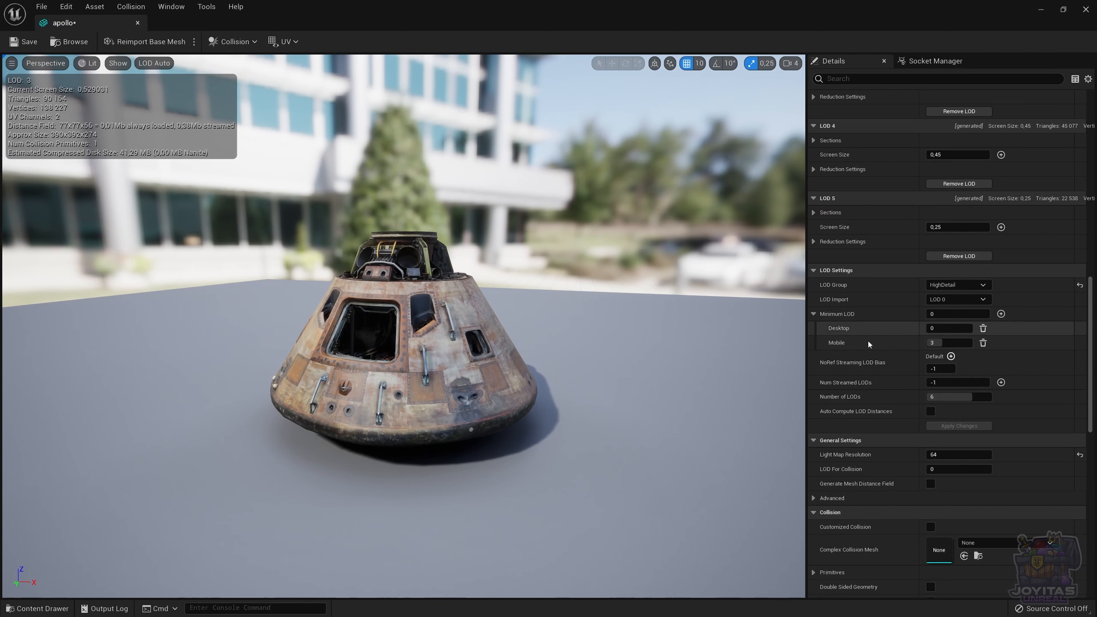
scroll(877, 323, up, 10)
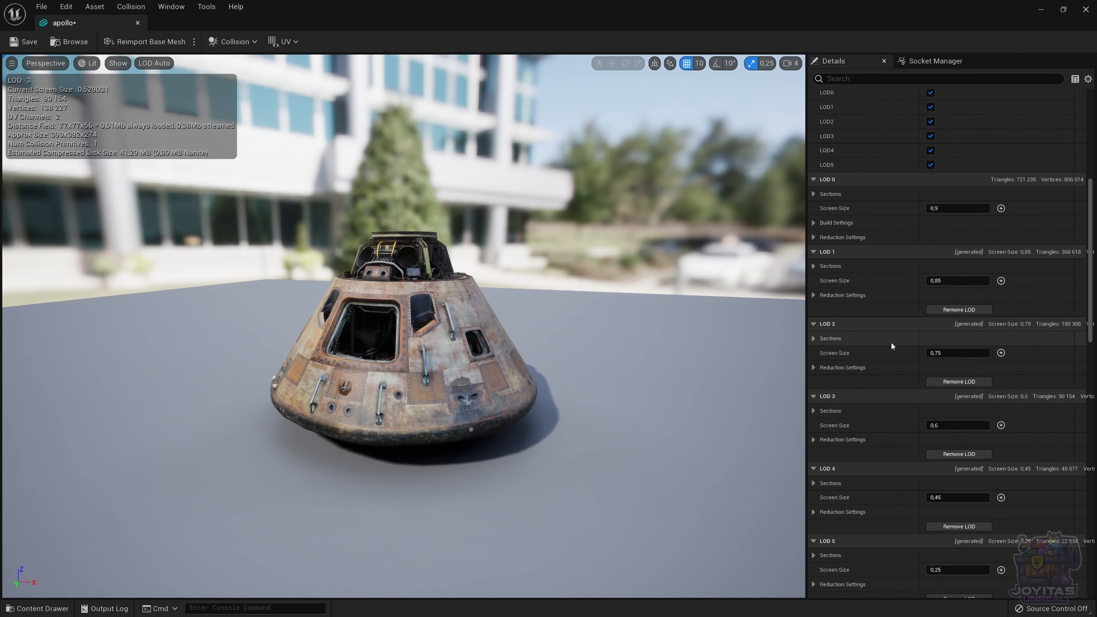
click(1002, 208)
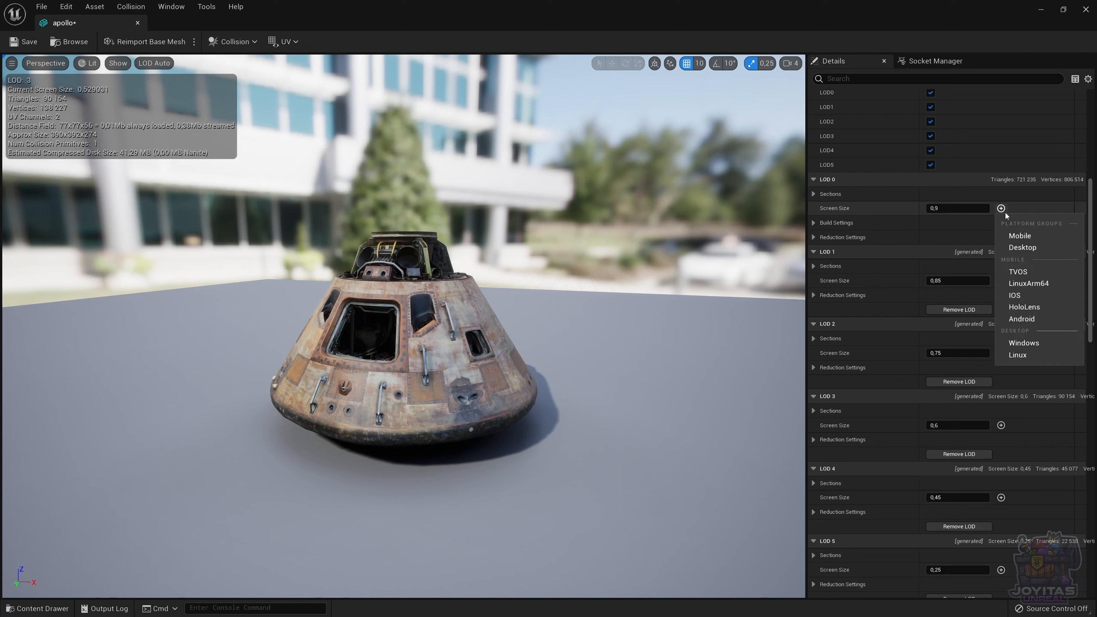
click(1022, 237)
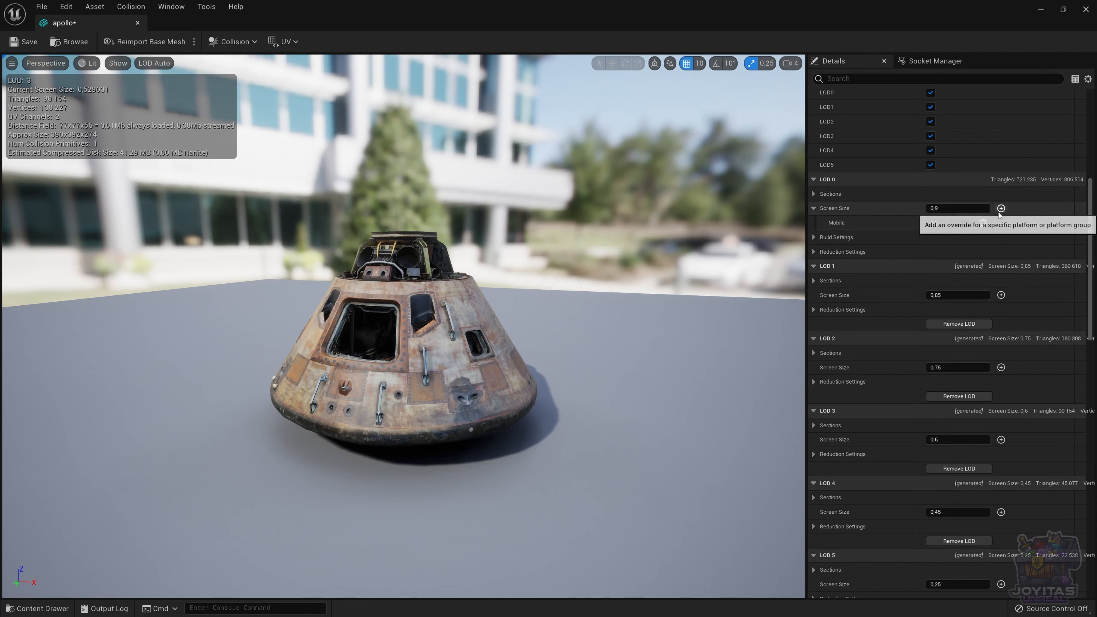
click(1002, 209)
click(1020, 247)
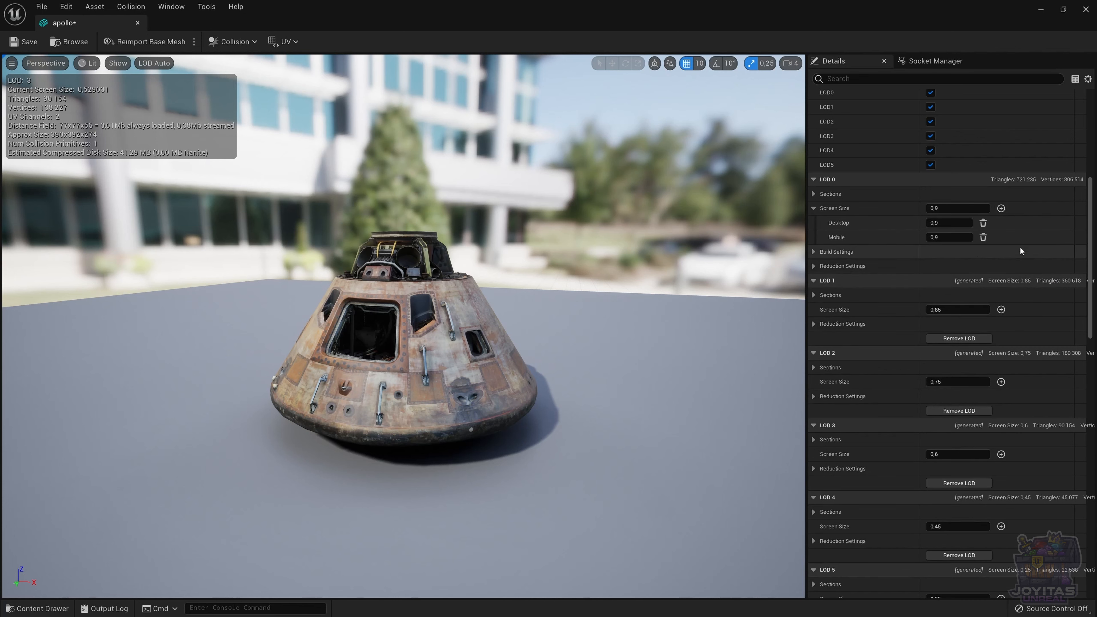
click(939, 238)
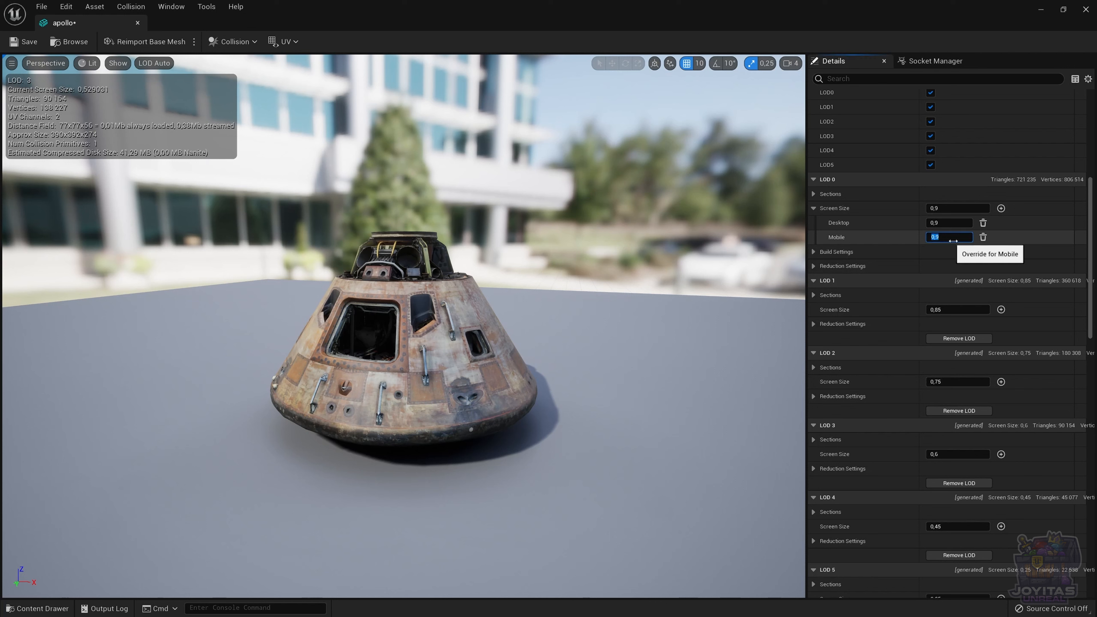
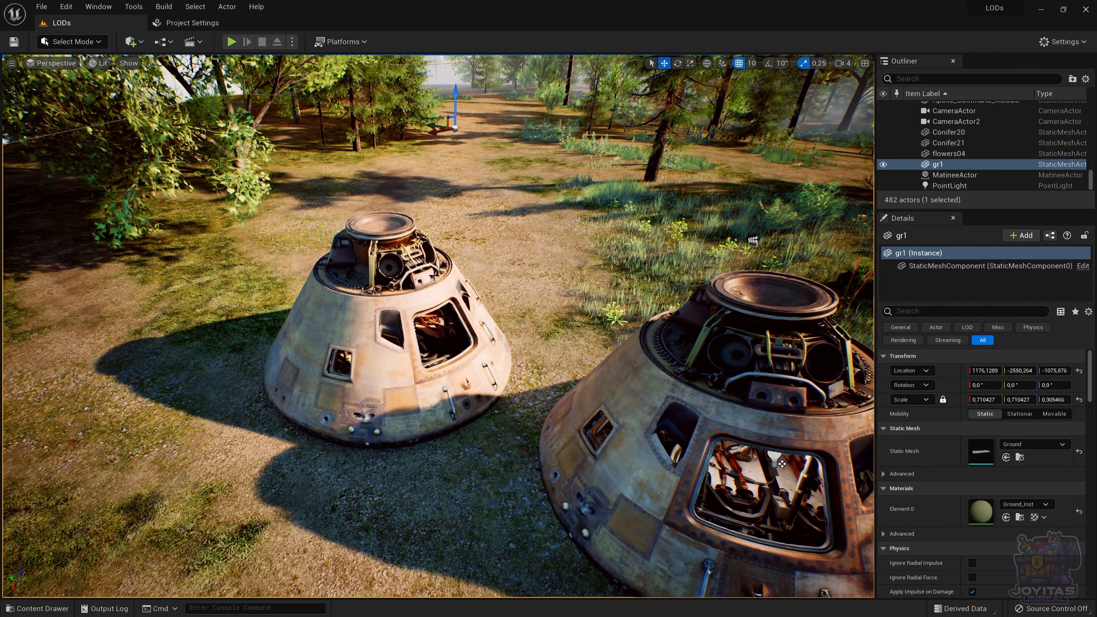
Show the FPS counter in the level viewport.
right_drag(419, 274, 418, 273)
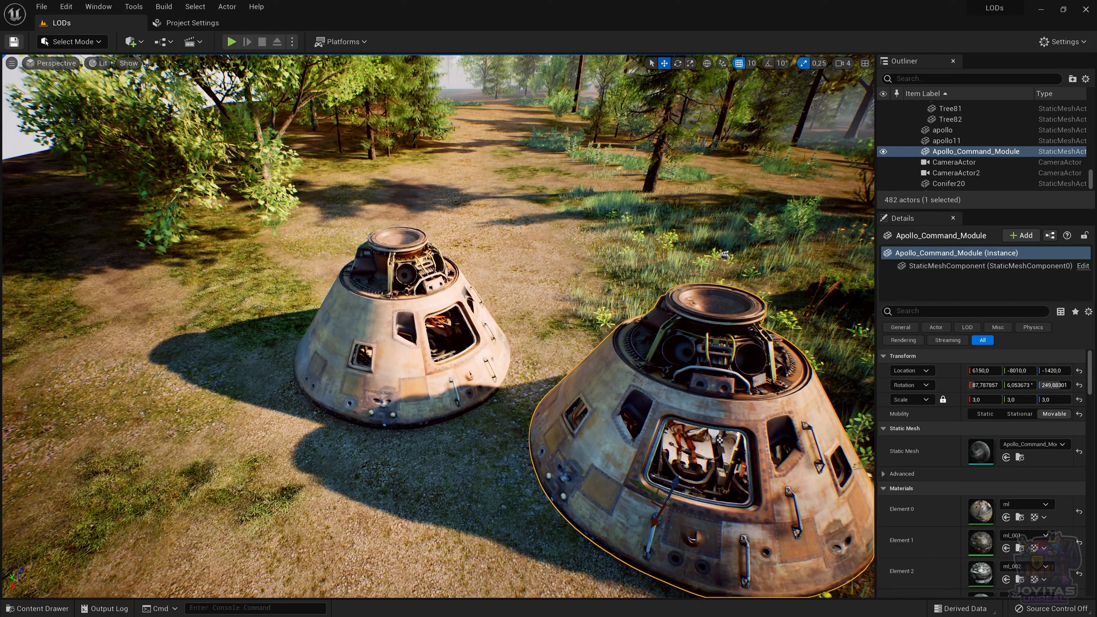
click(12, 63)
click(58, 111)
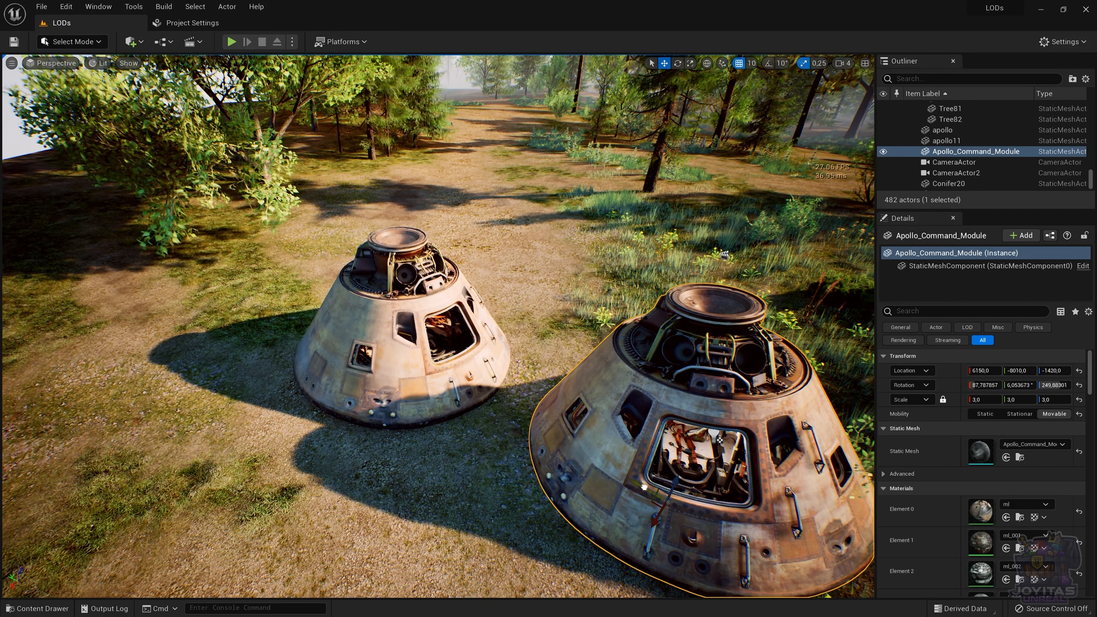
Try placing three copies of the Apollo_Command_Module capsule around the clearing, and undo the duplications.
alt+drag(644, 487, 478, 240)
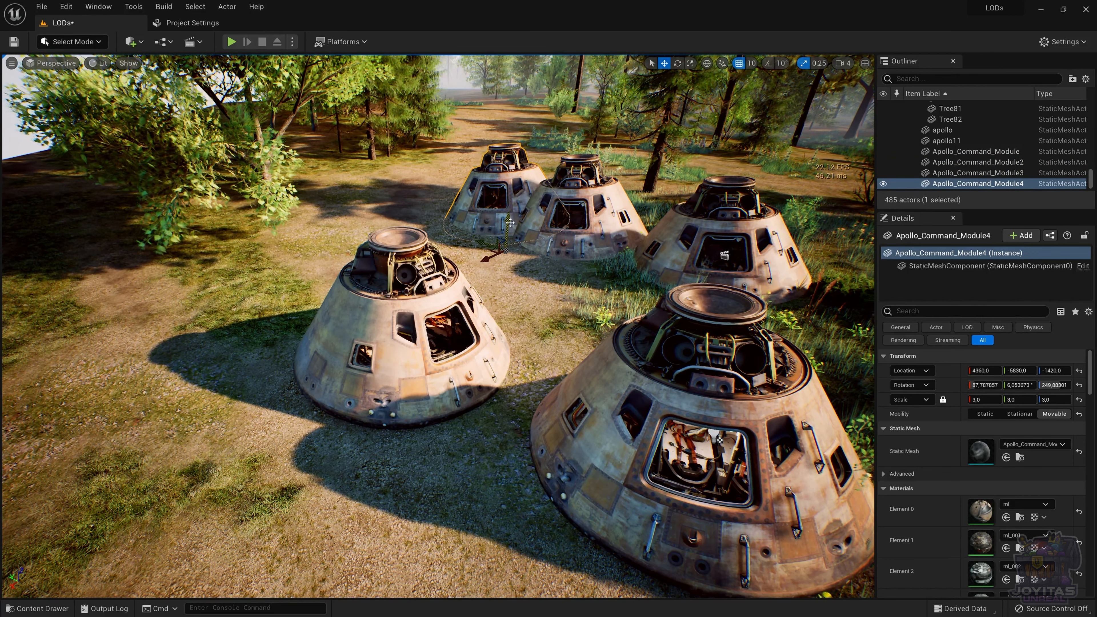
key(ctrl+z)
key(ctrl+z)
key(ctrl+z)
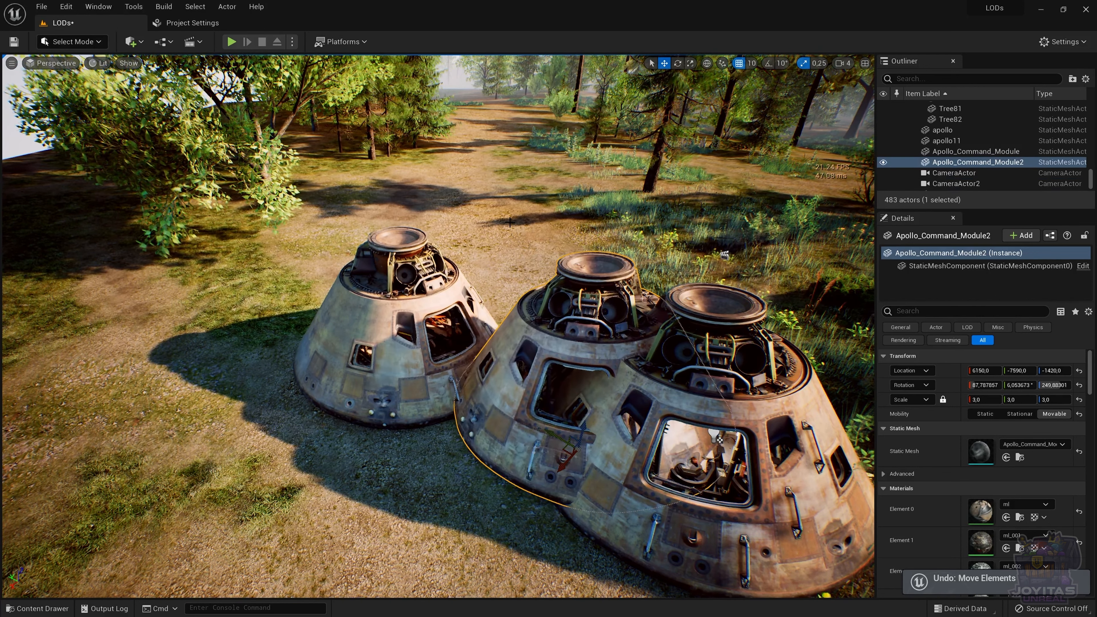
key(ctrl+z)
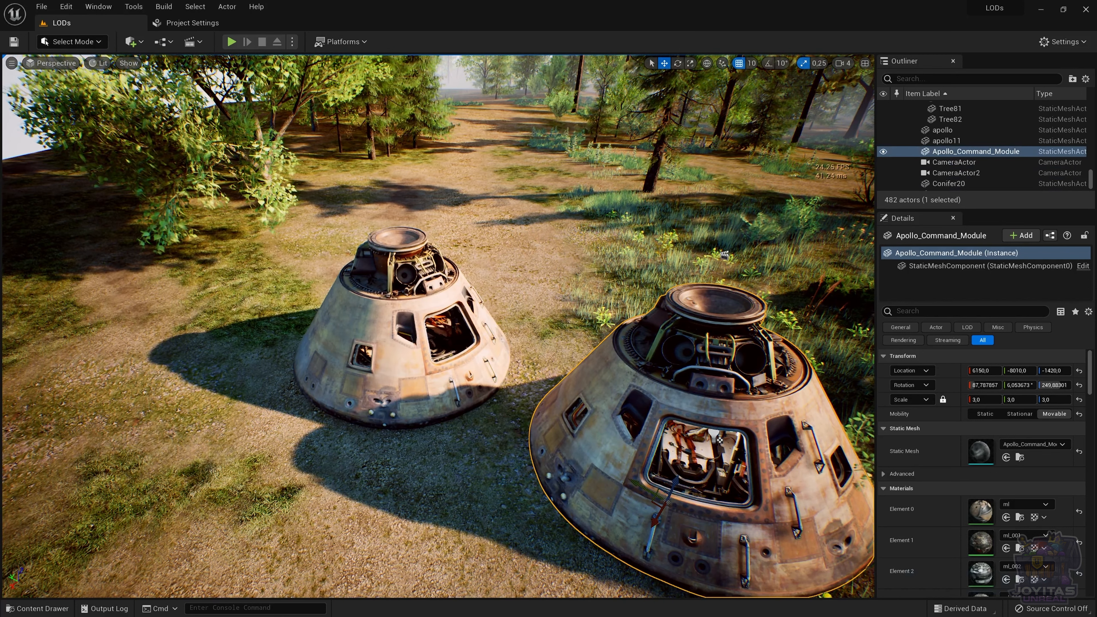
Delete the Apollo_Command_Module capsule from the level.
click(598, 331)
click(719, 440)
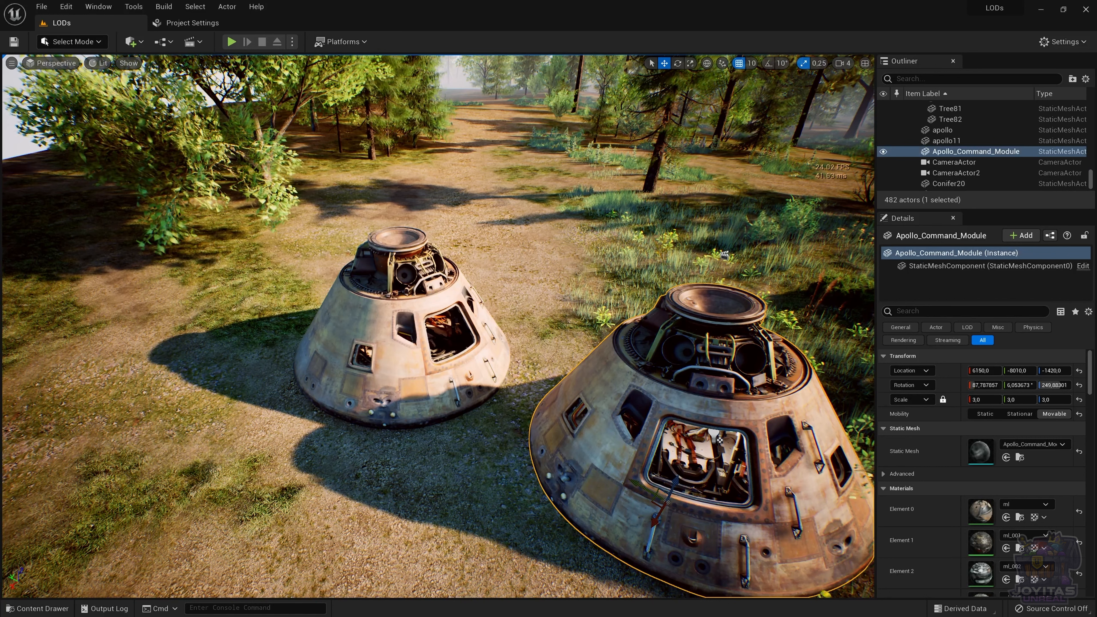
key(Delete)
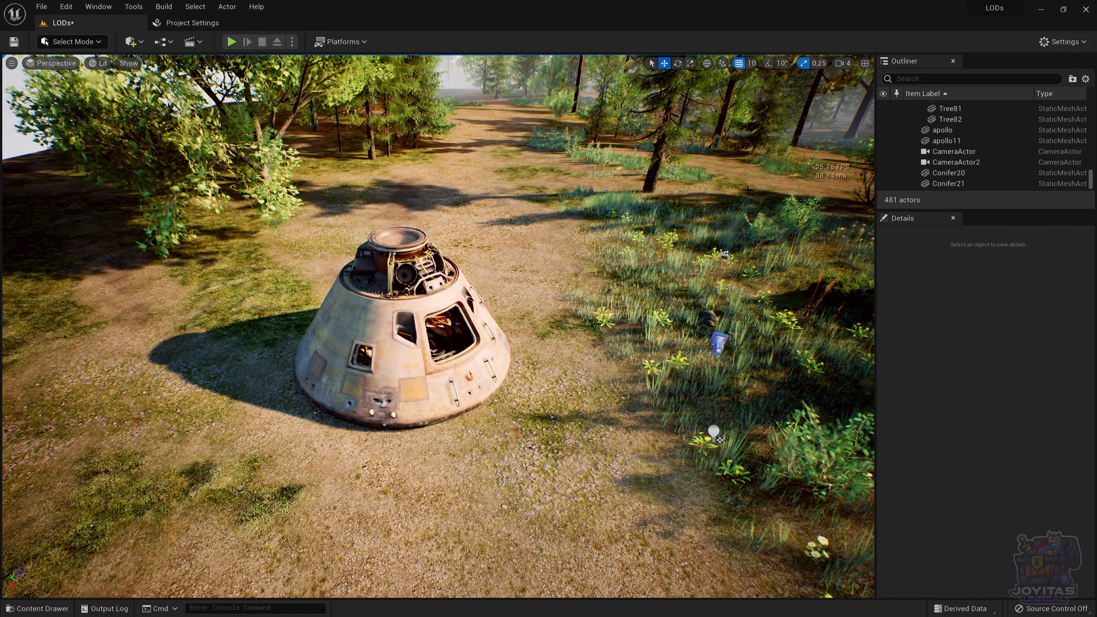
Duplicate the apollo capsule five times, spreading the copies further back along the forest path.
click(417, 384)
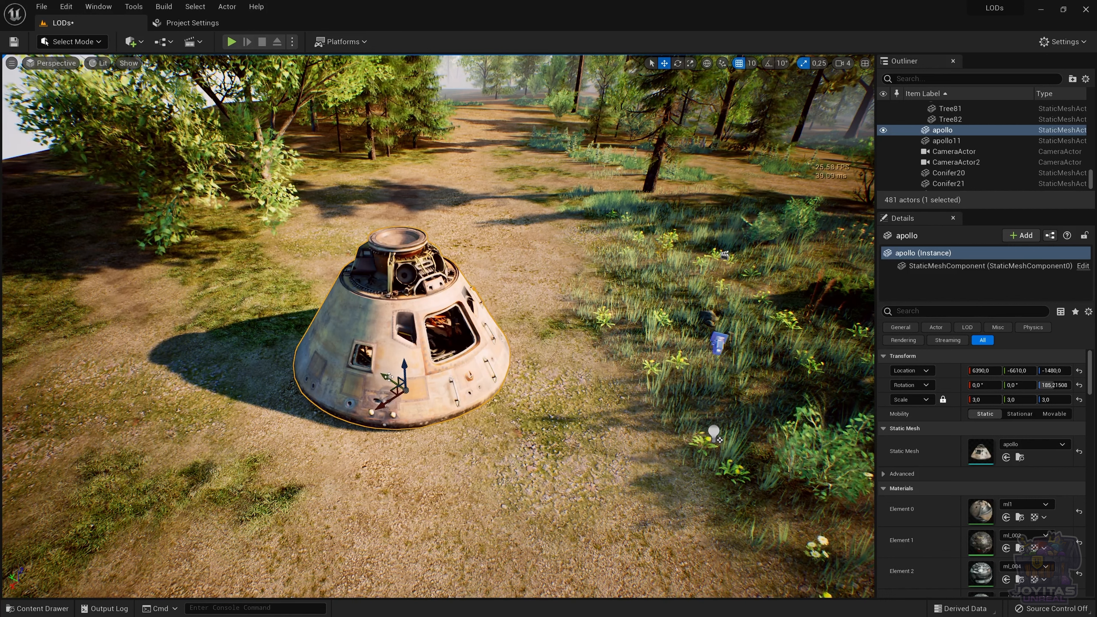
alt+drag(393, 389, 458, 250)
drag(464, 199, 489, 173)
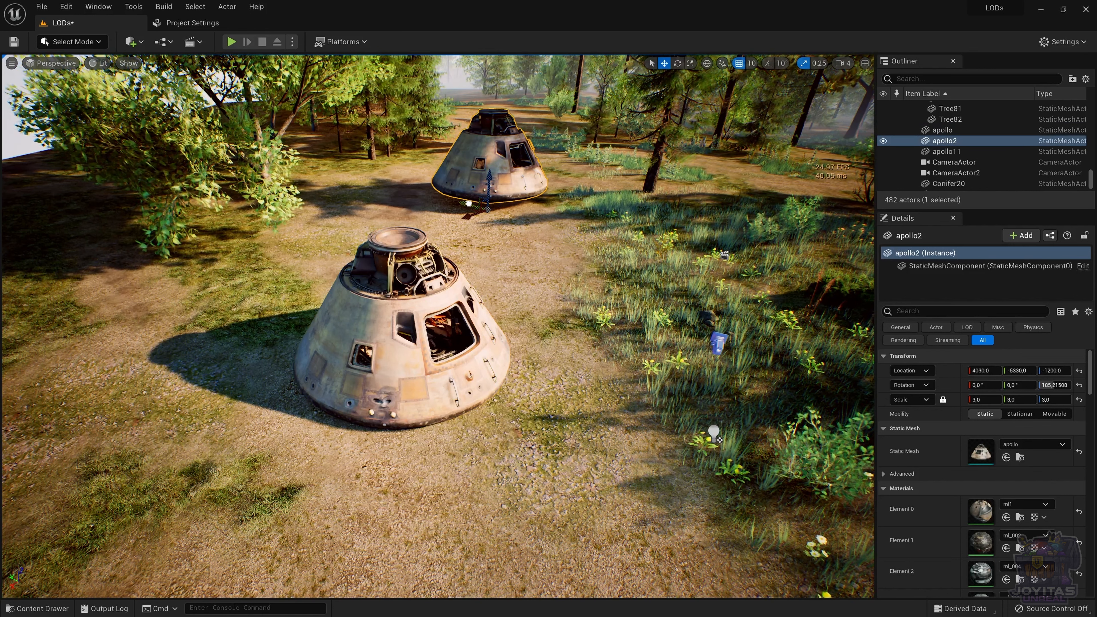
alt+drag(470, 203, 557, 102)
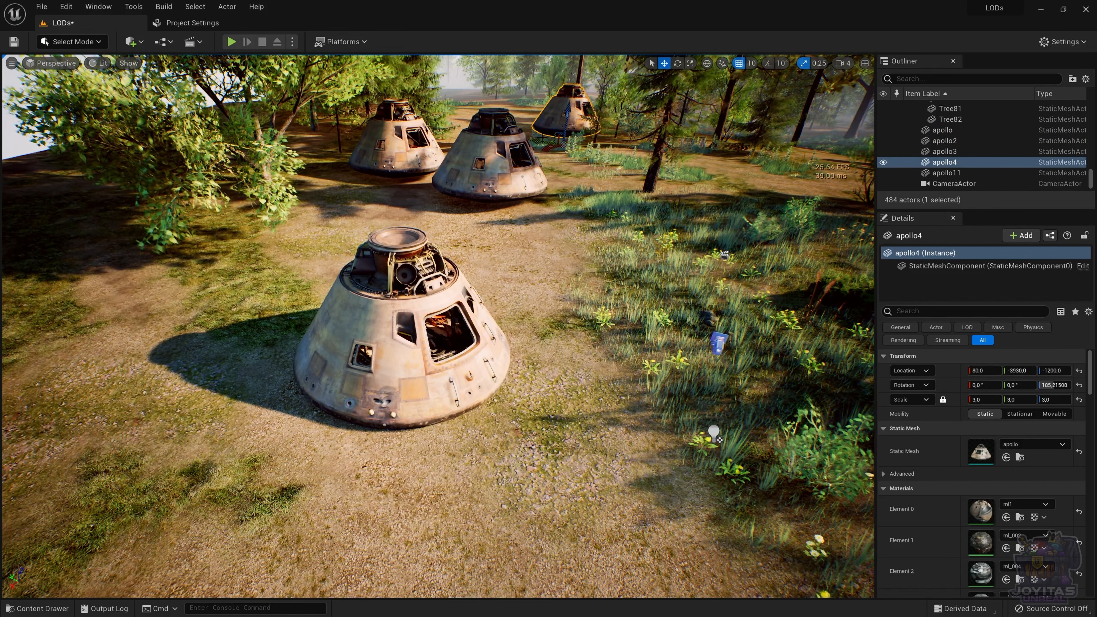
mouse_move(538, 142)
right_down()
mouse_move(515, 130)
mouse_move(537, 142)
right_up()
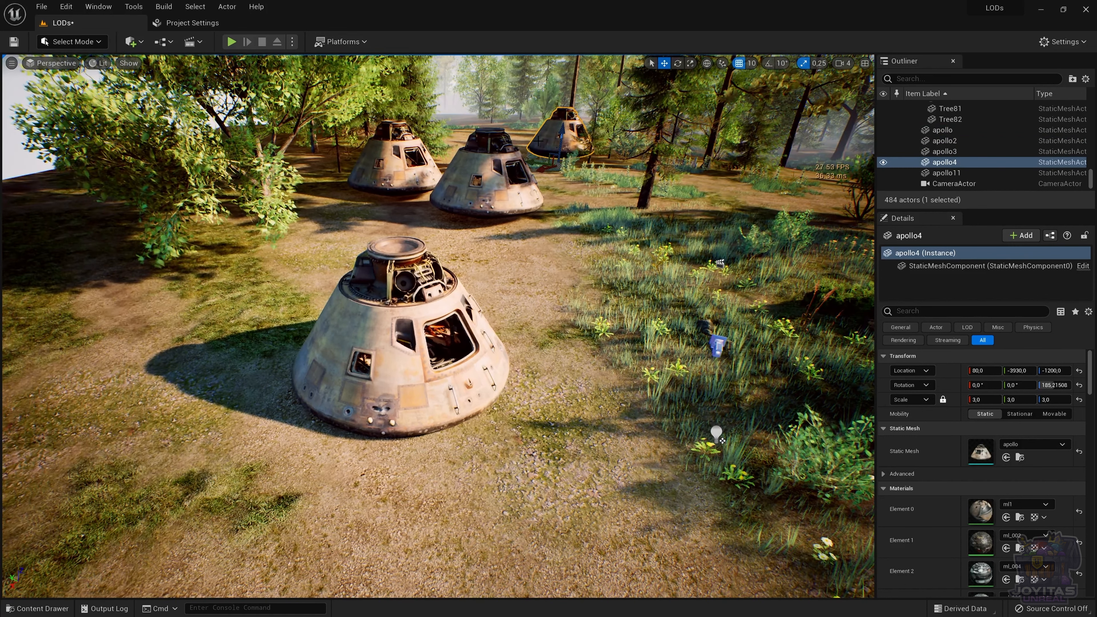
alt+drag(535, 161, 395, 146)
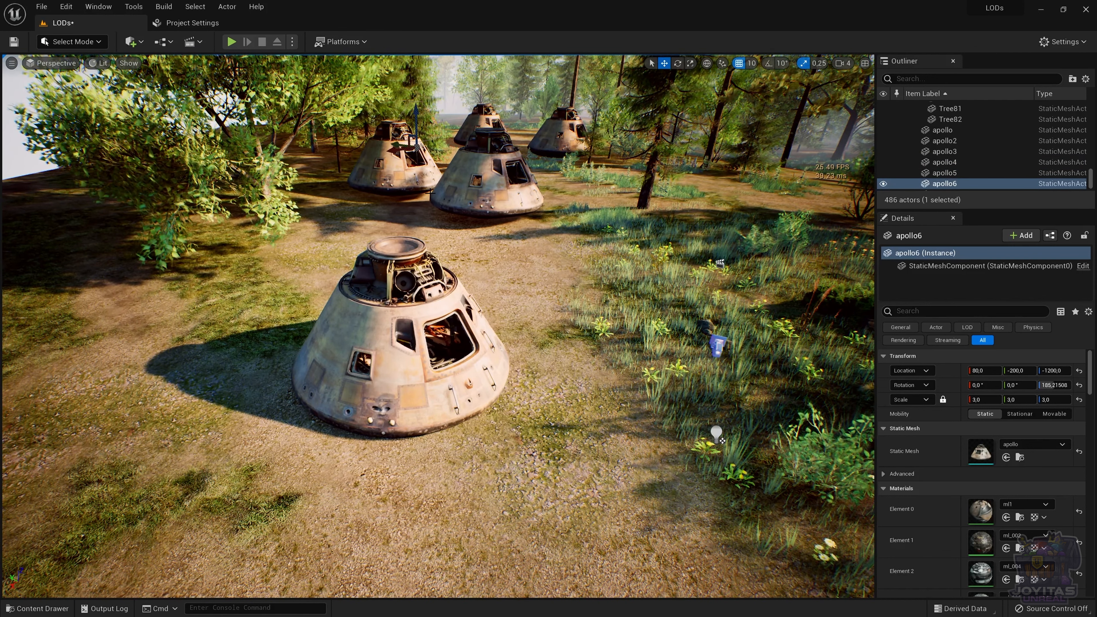
Undo all the apollo capsule duplications and the deletion of the Apollo_Command_Module capsule.
key(ctrl+z)
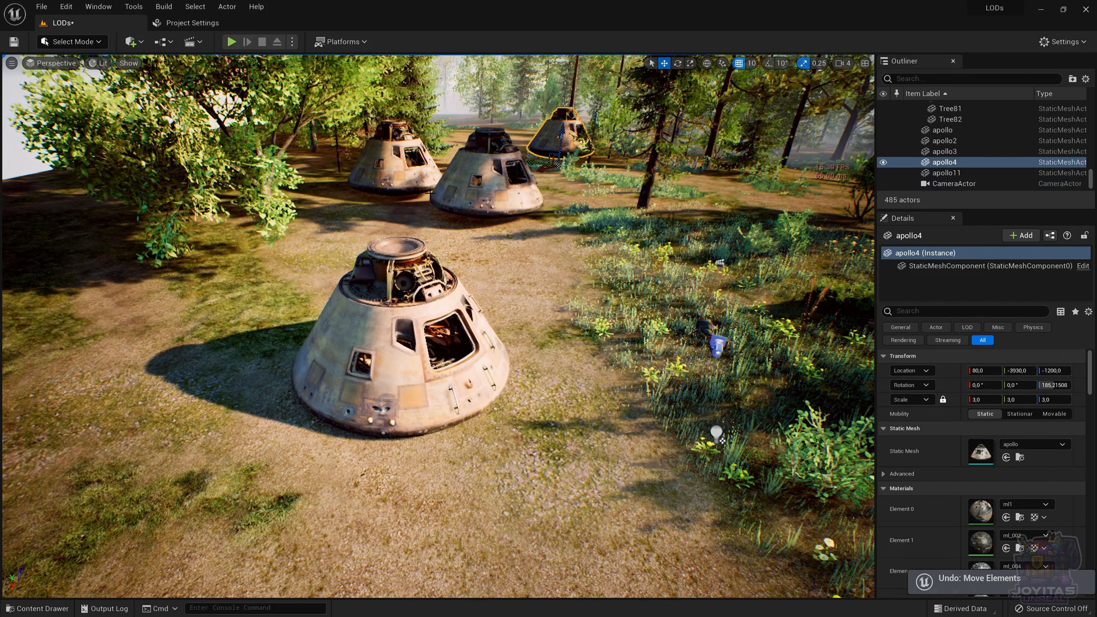
key(ctrl+z)
key(ctrl+z)
key(ctrl+z)
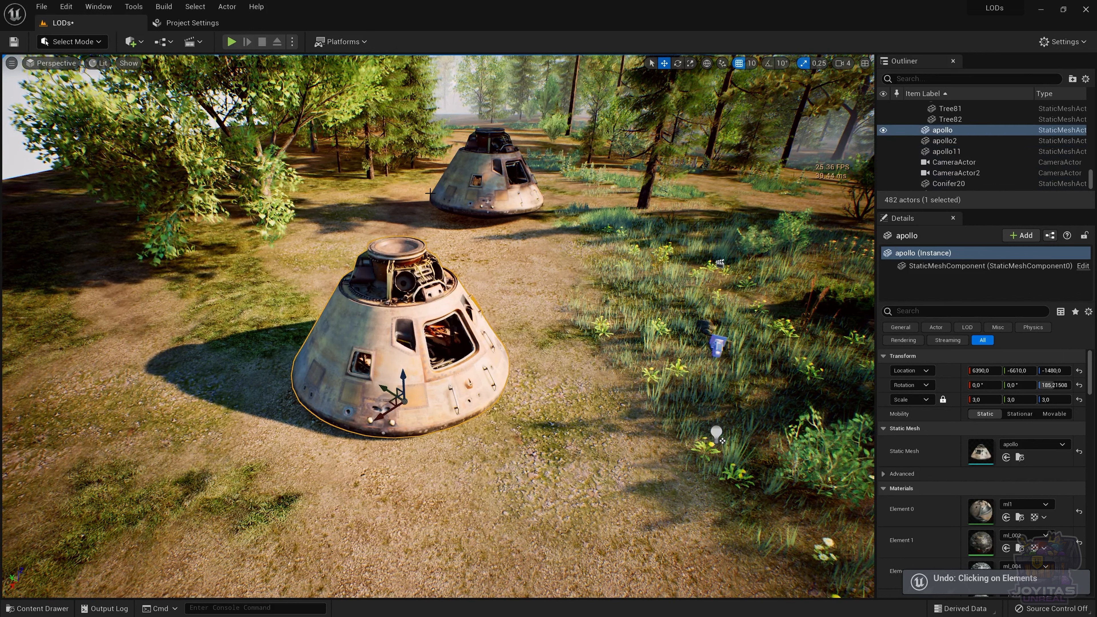
key(ctrl+z)
key(ctrl+z)
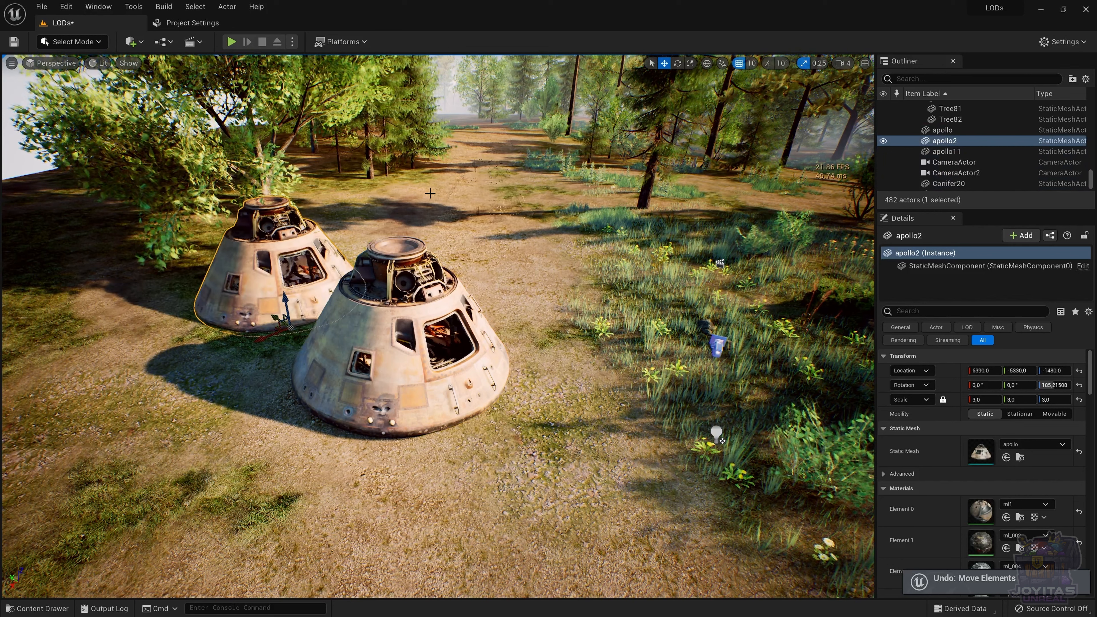
key(ctrl+z)
key(ctrl+z)
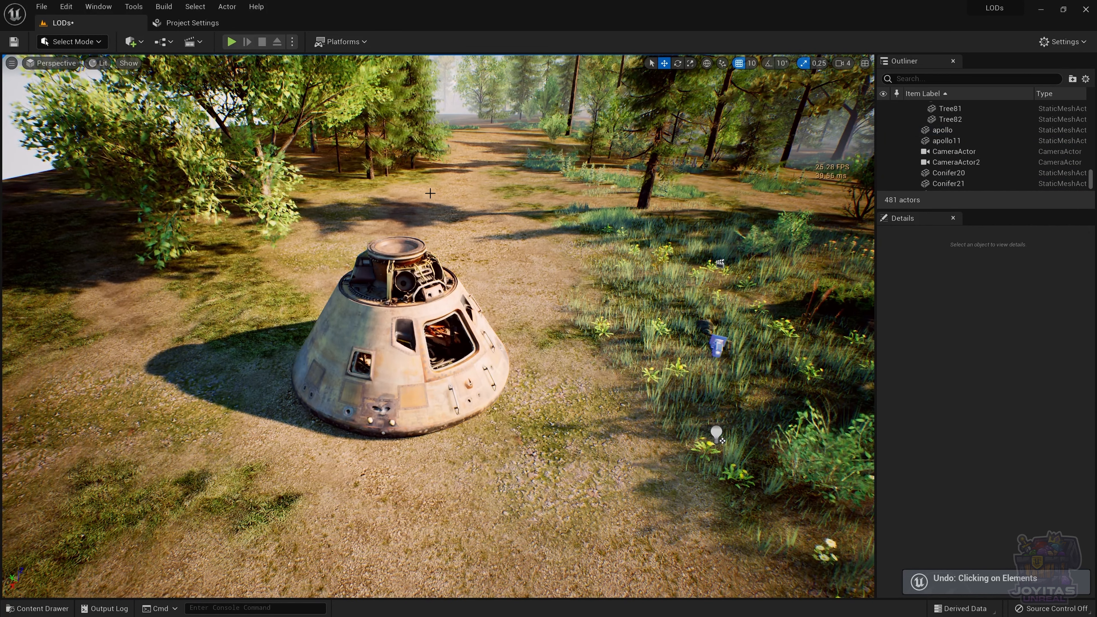
key(ctrl+z)
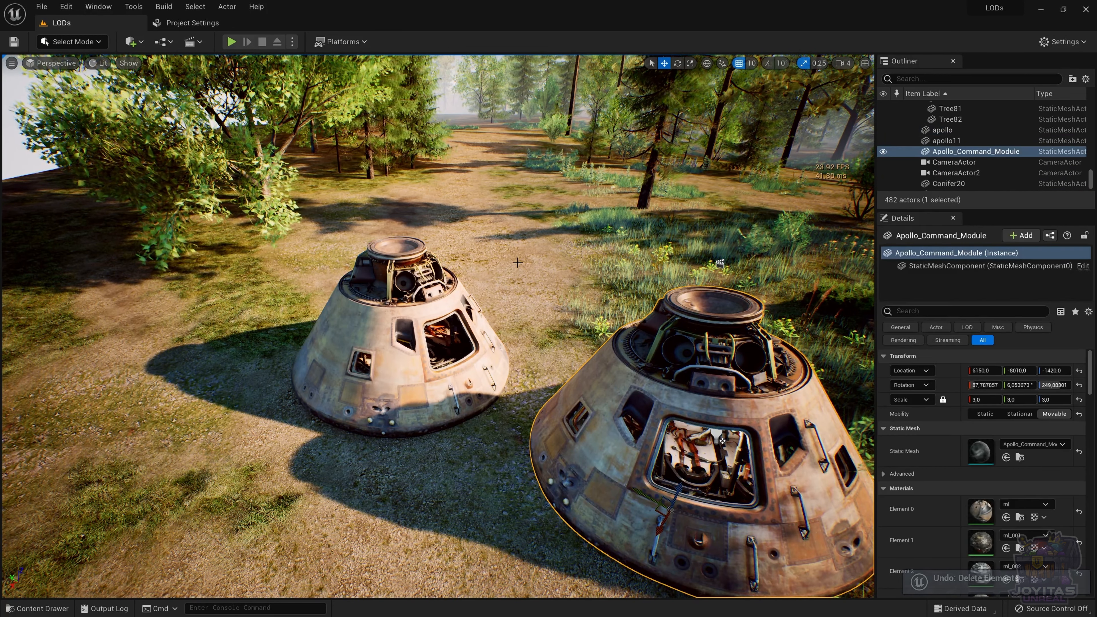